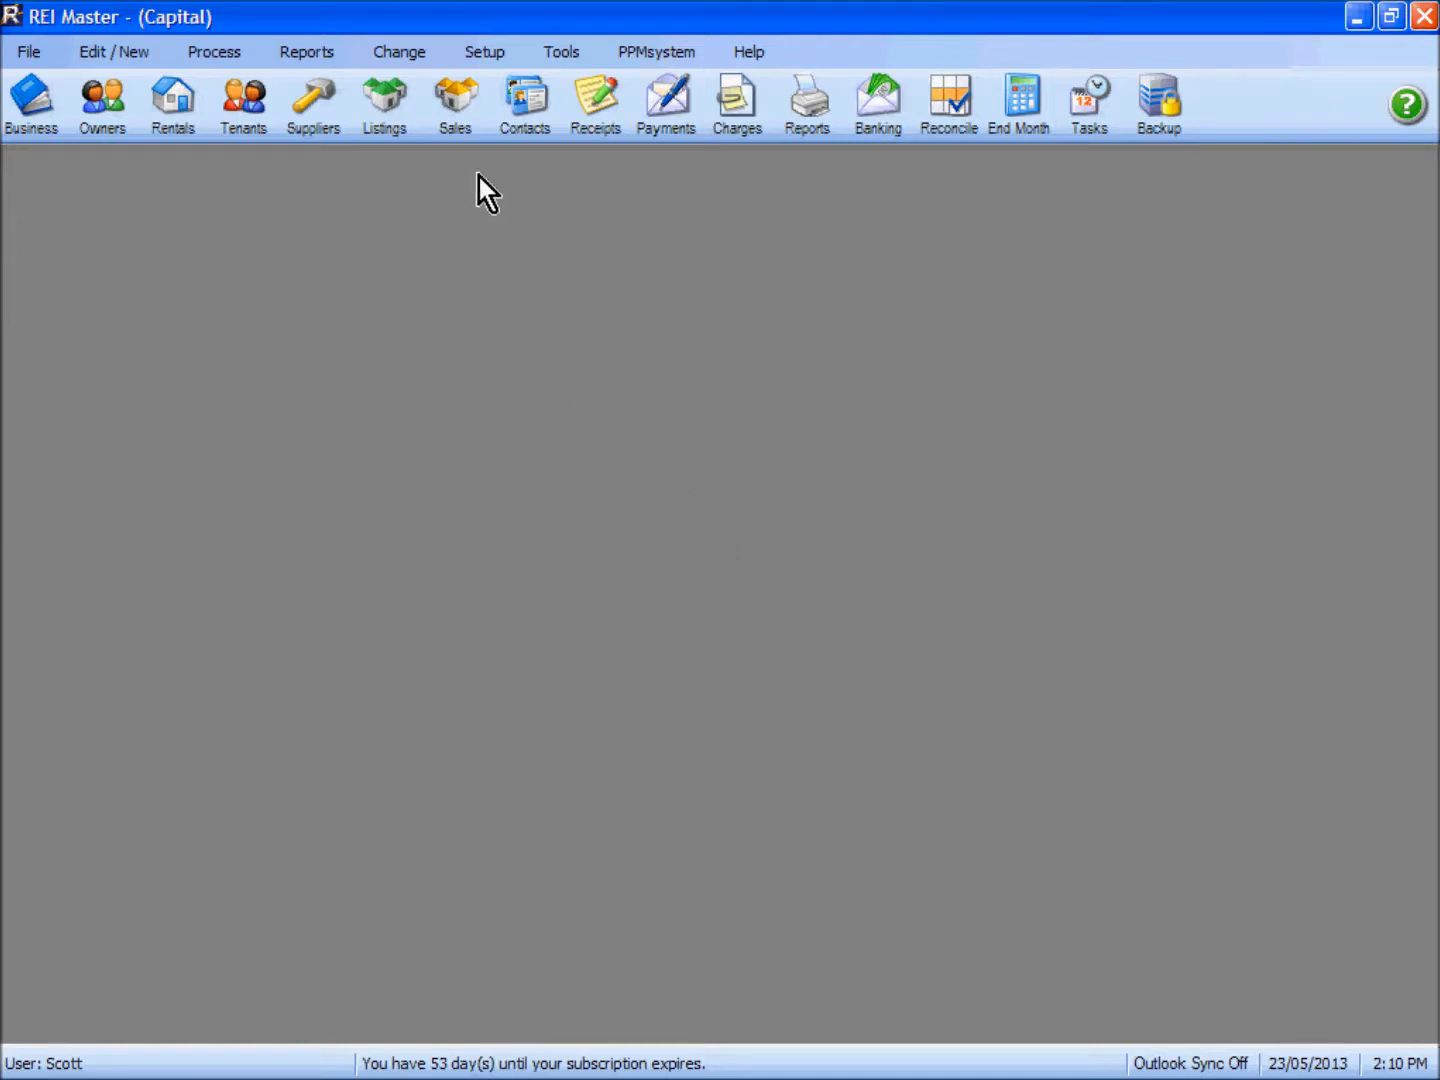
click(489, 52)
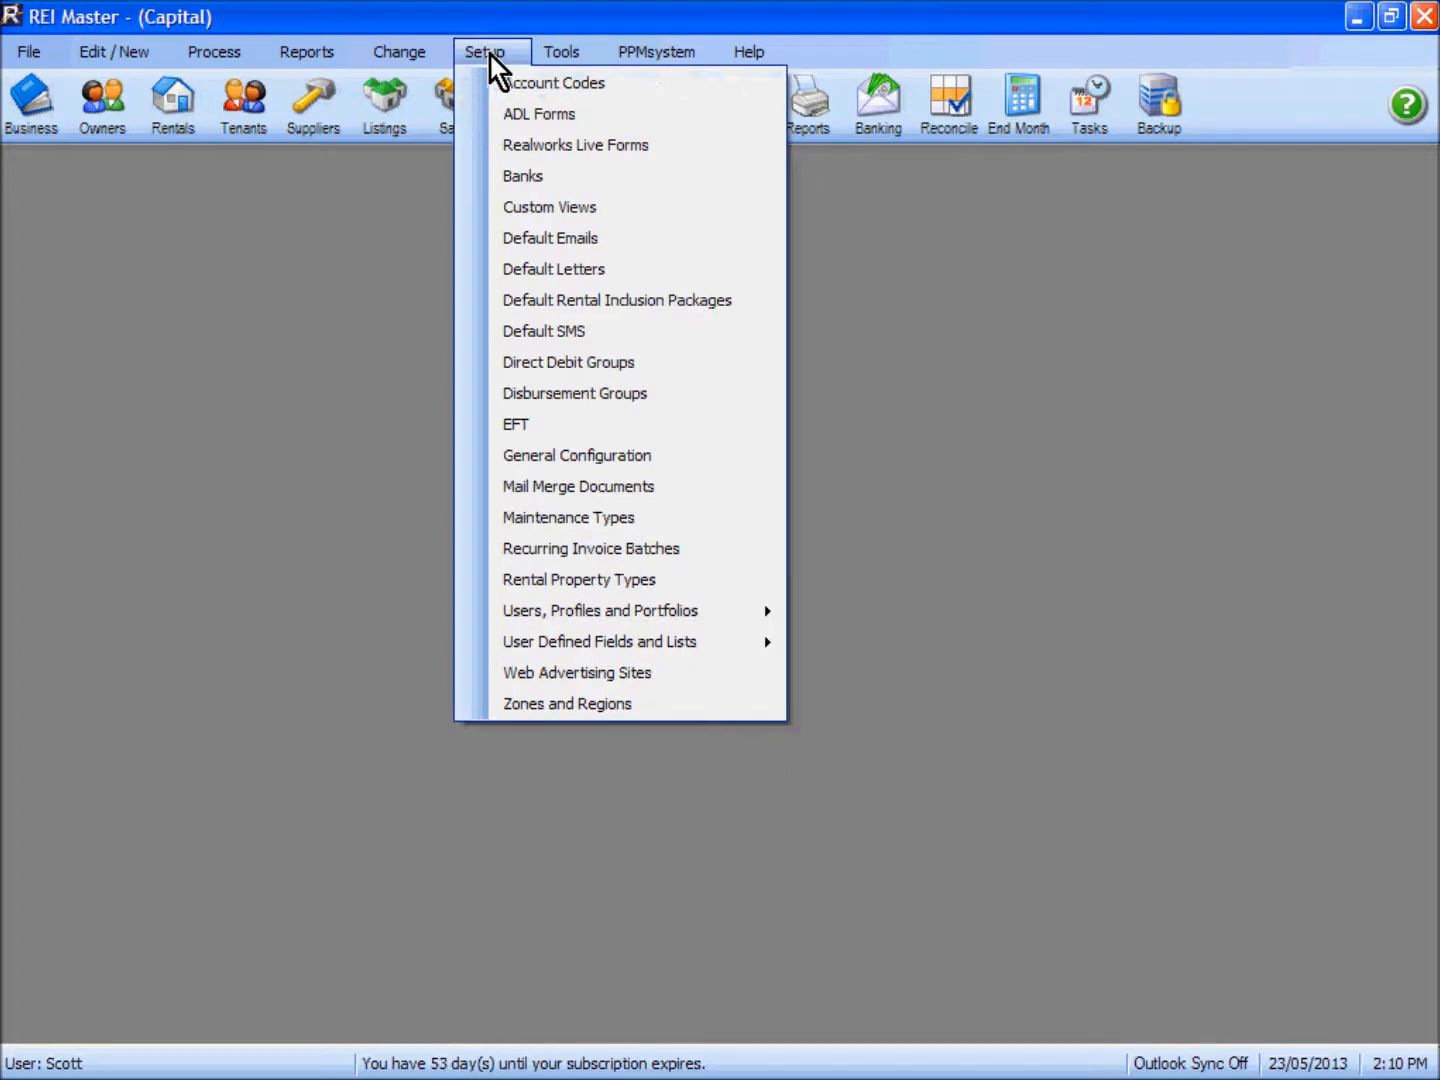
click(565, 455)
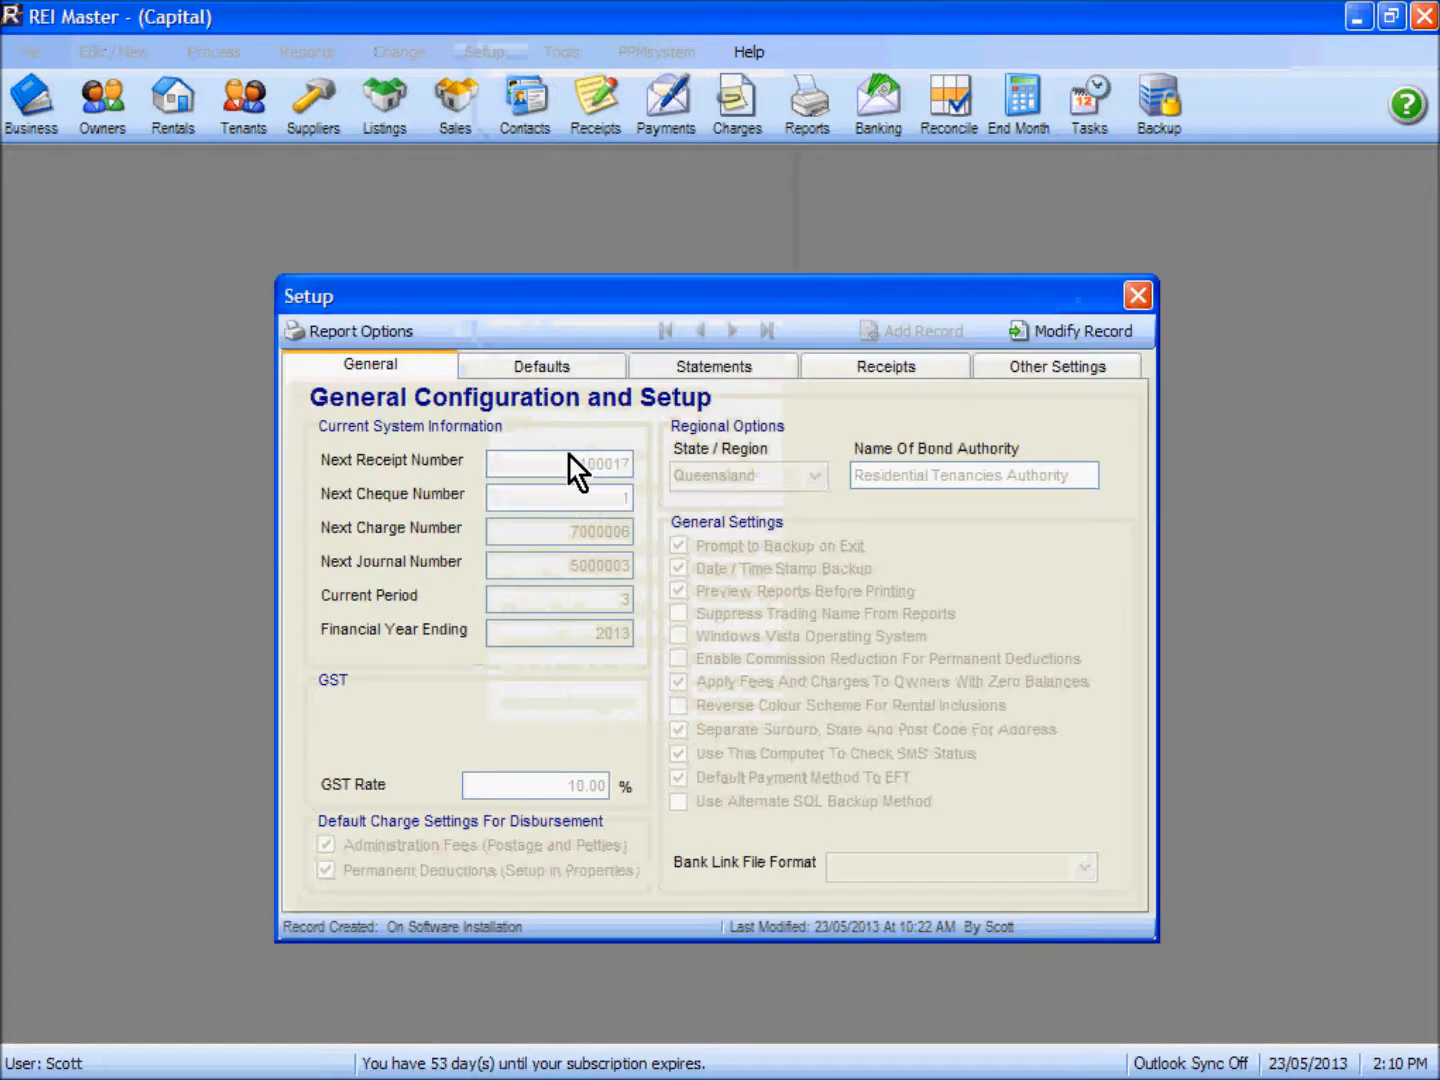
click(568, 368)
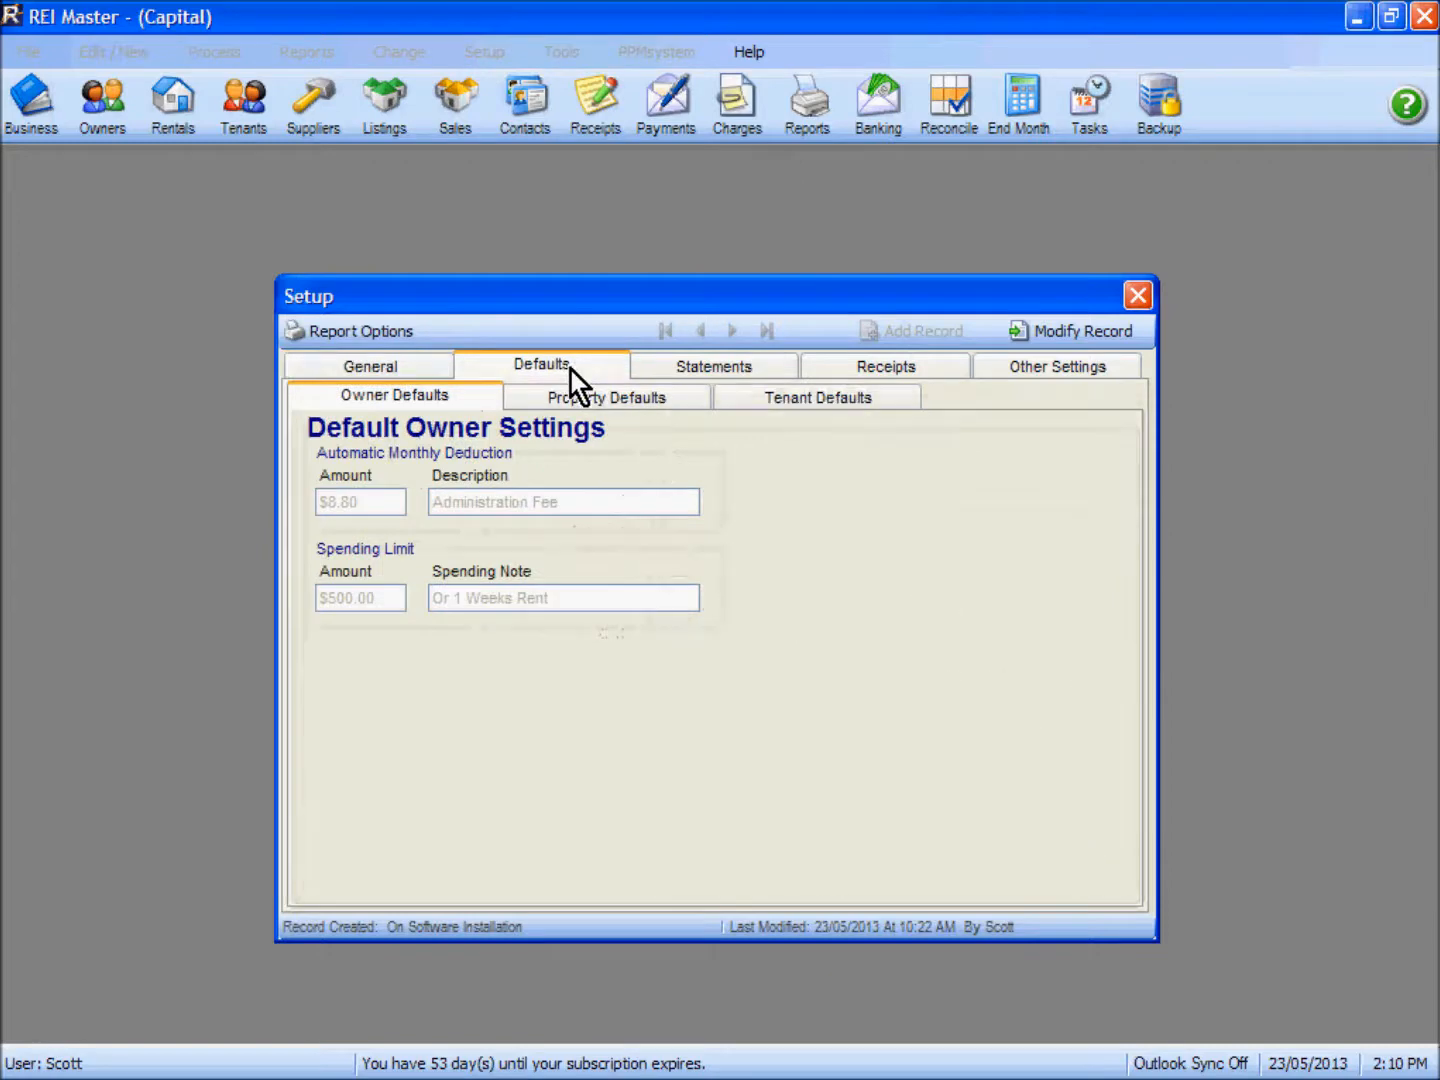
click(788, 401)
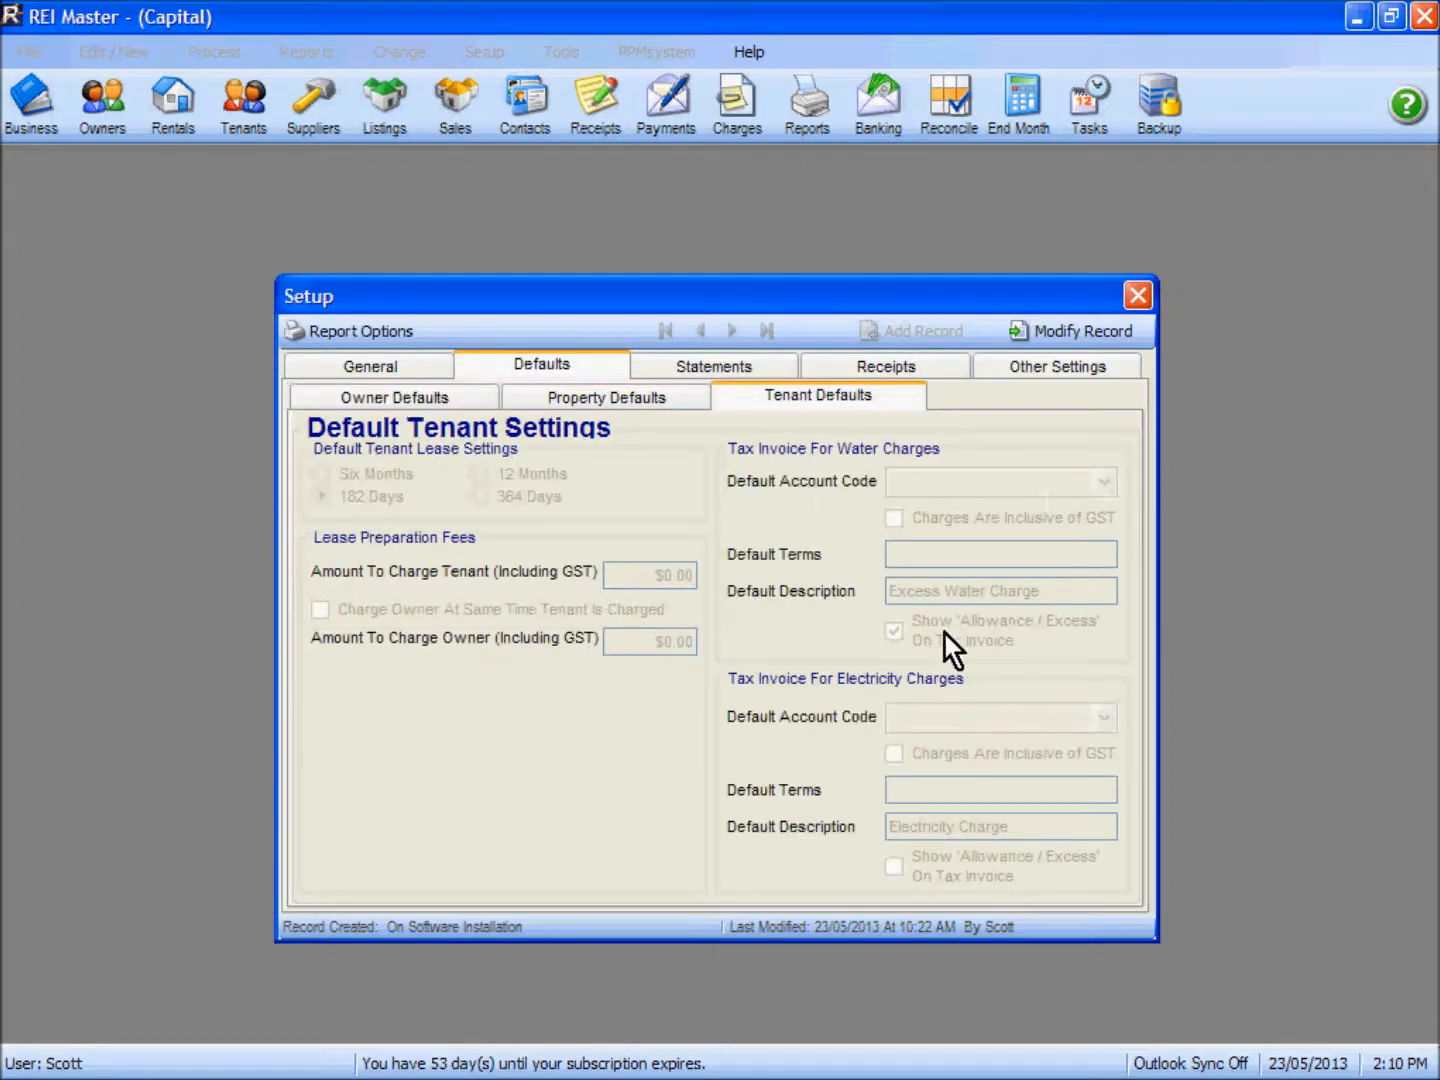
click(1062, 336)
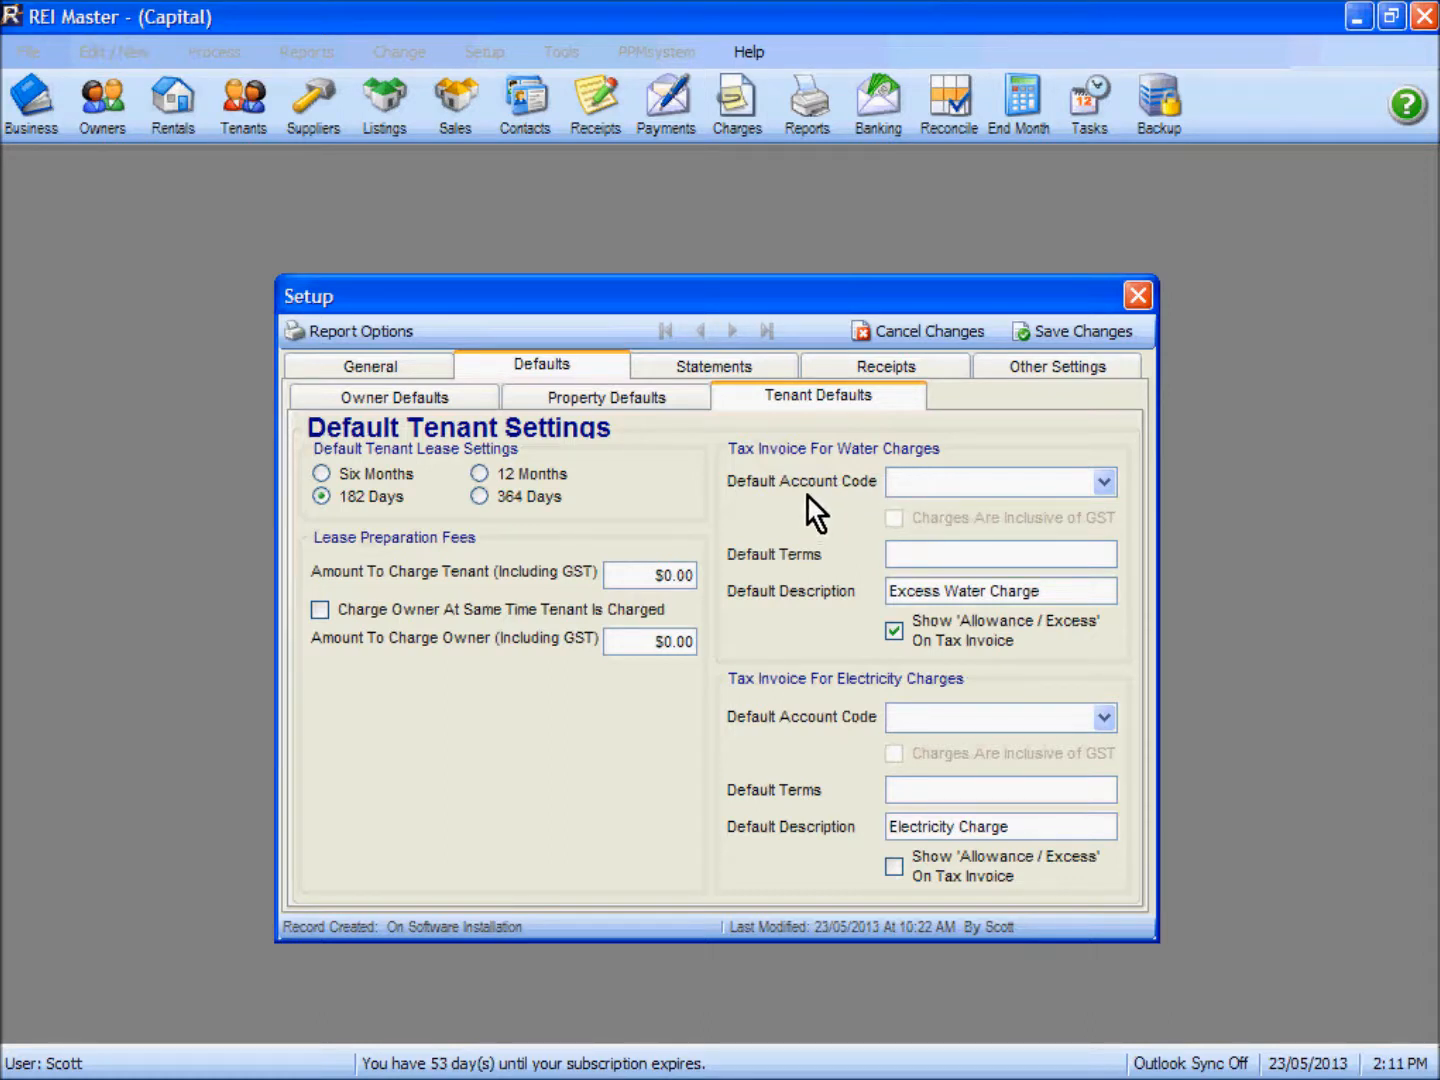
click(896, 339)
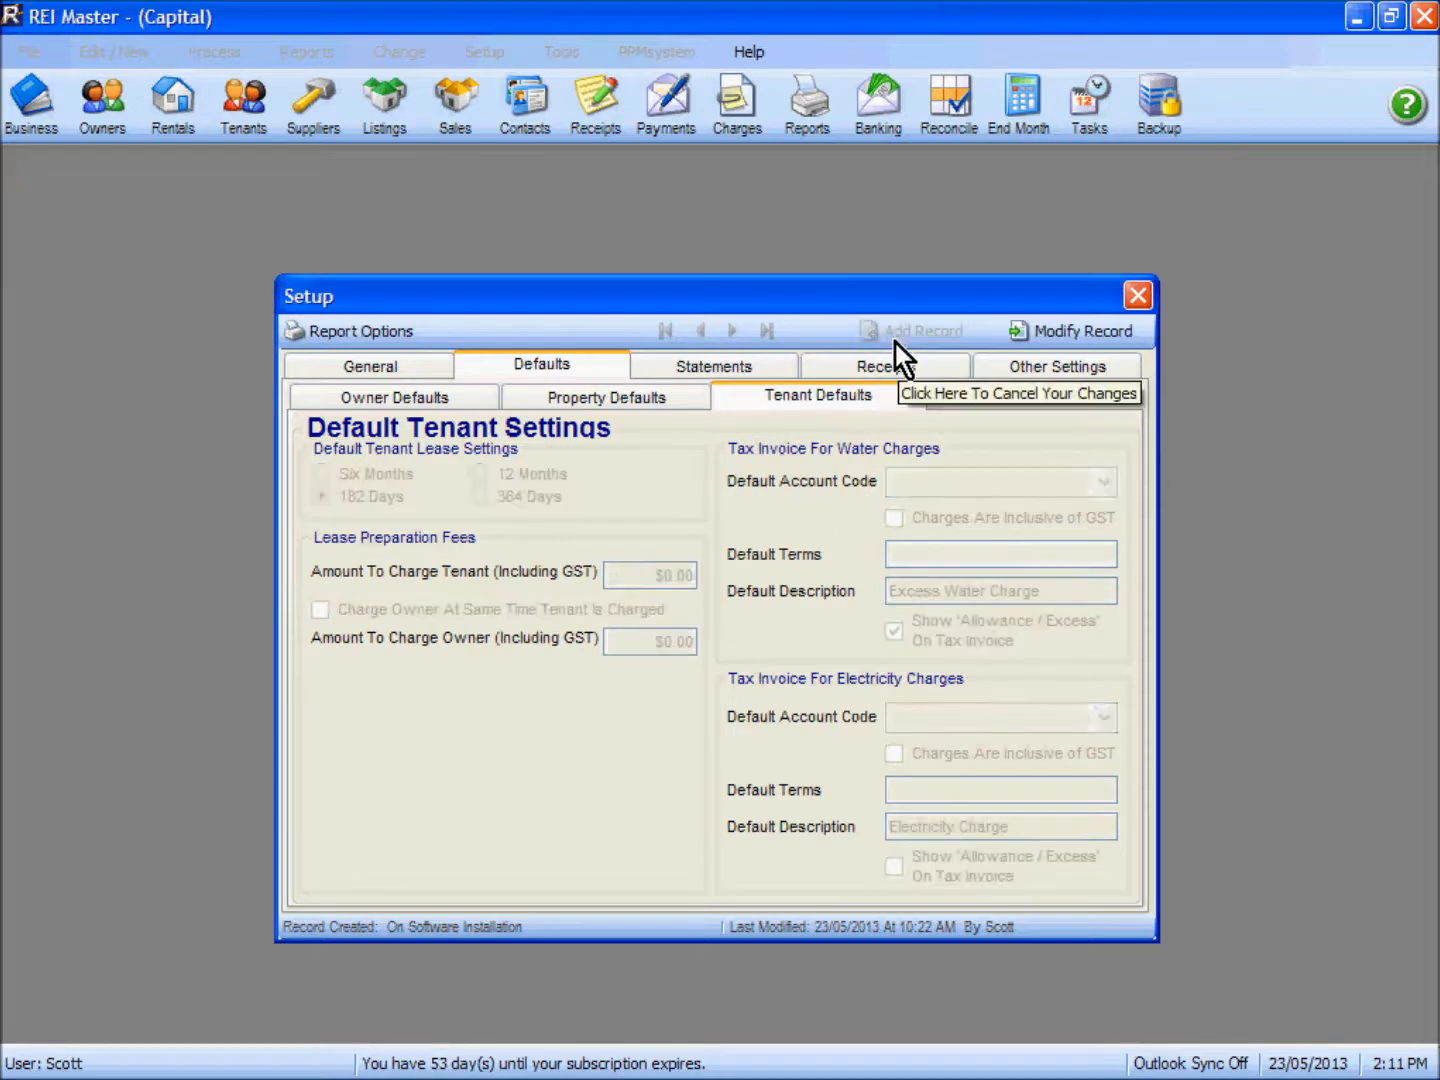
click(1137, 295)
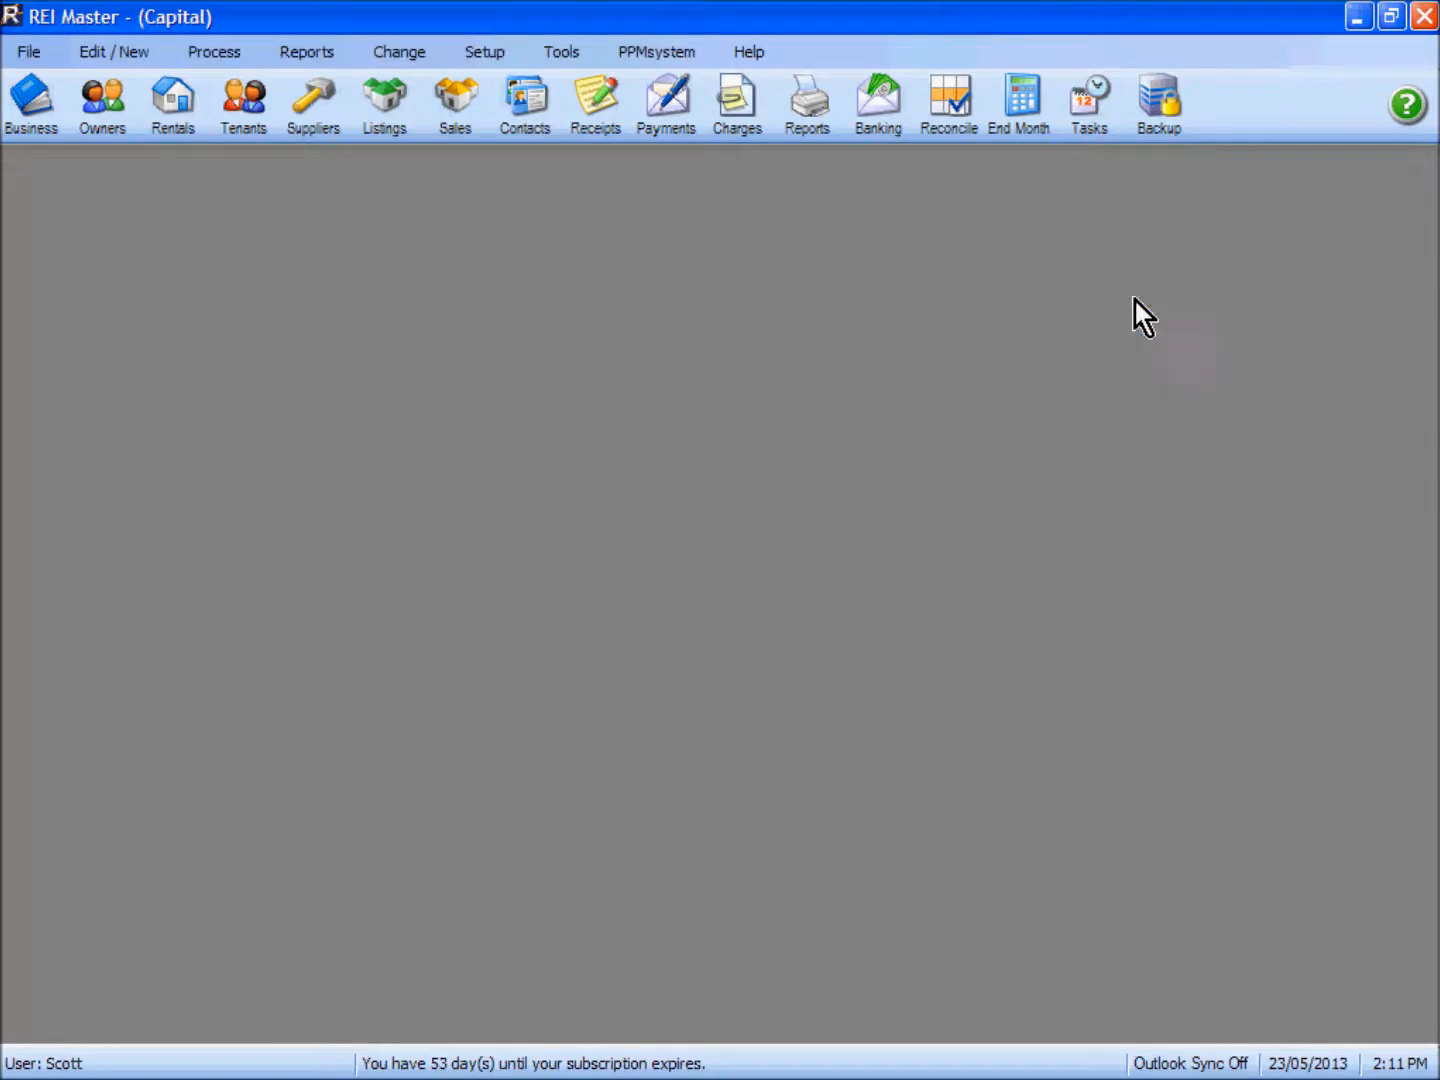
Step: Add an account code with reference WATER, description Water and type Income, without GST
click(486, 55)
click(501, 85)
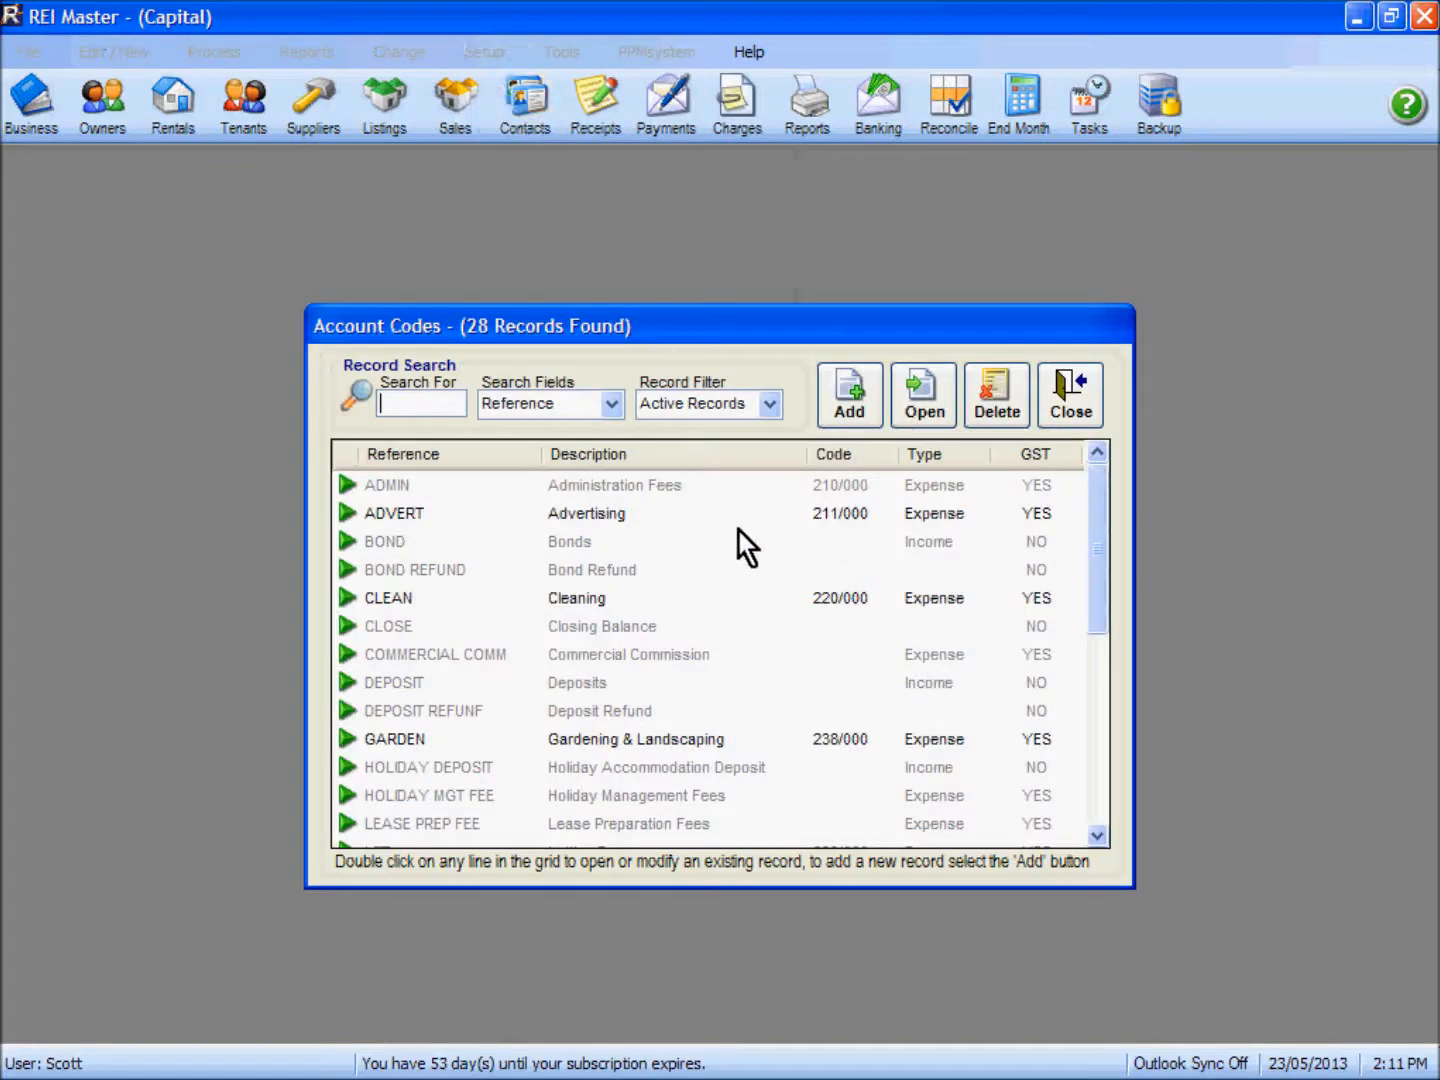
click(849, 403)
text(Water)
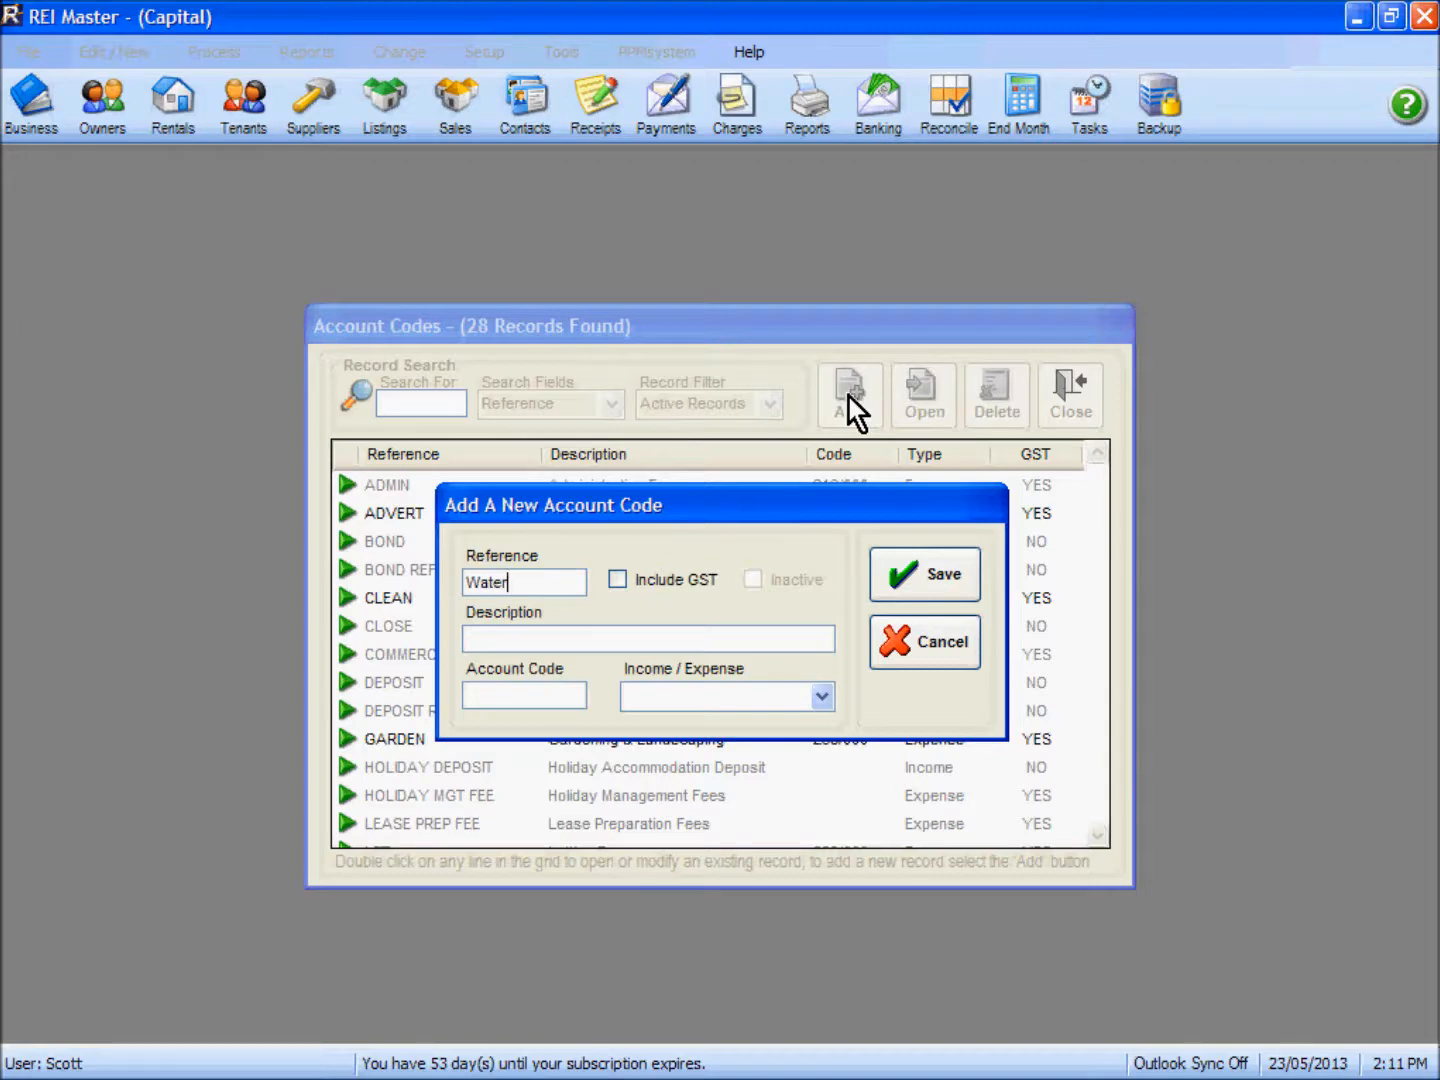
key(Tab)
key(Tab)
text(Water)
click(822, 698)
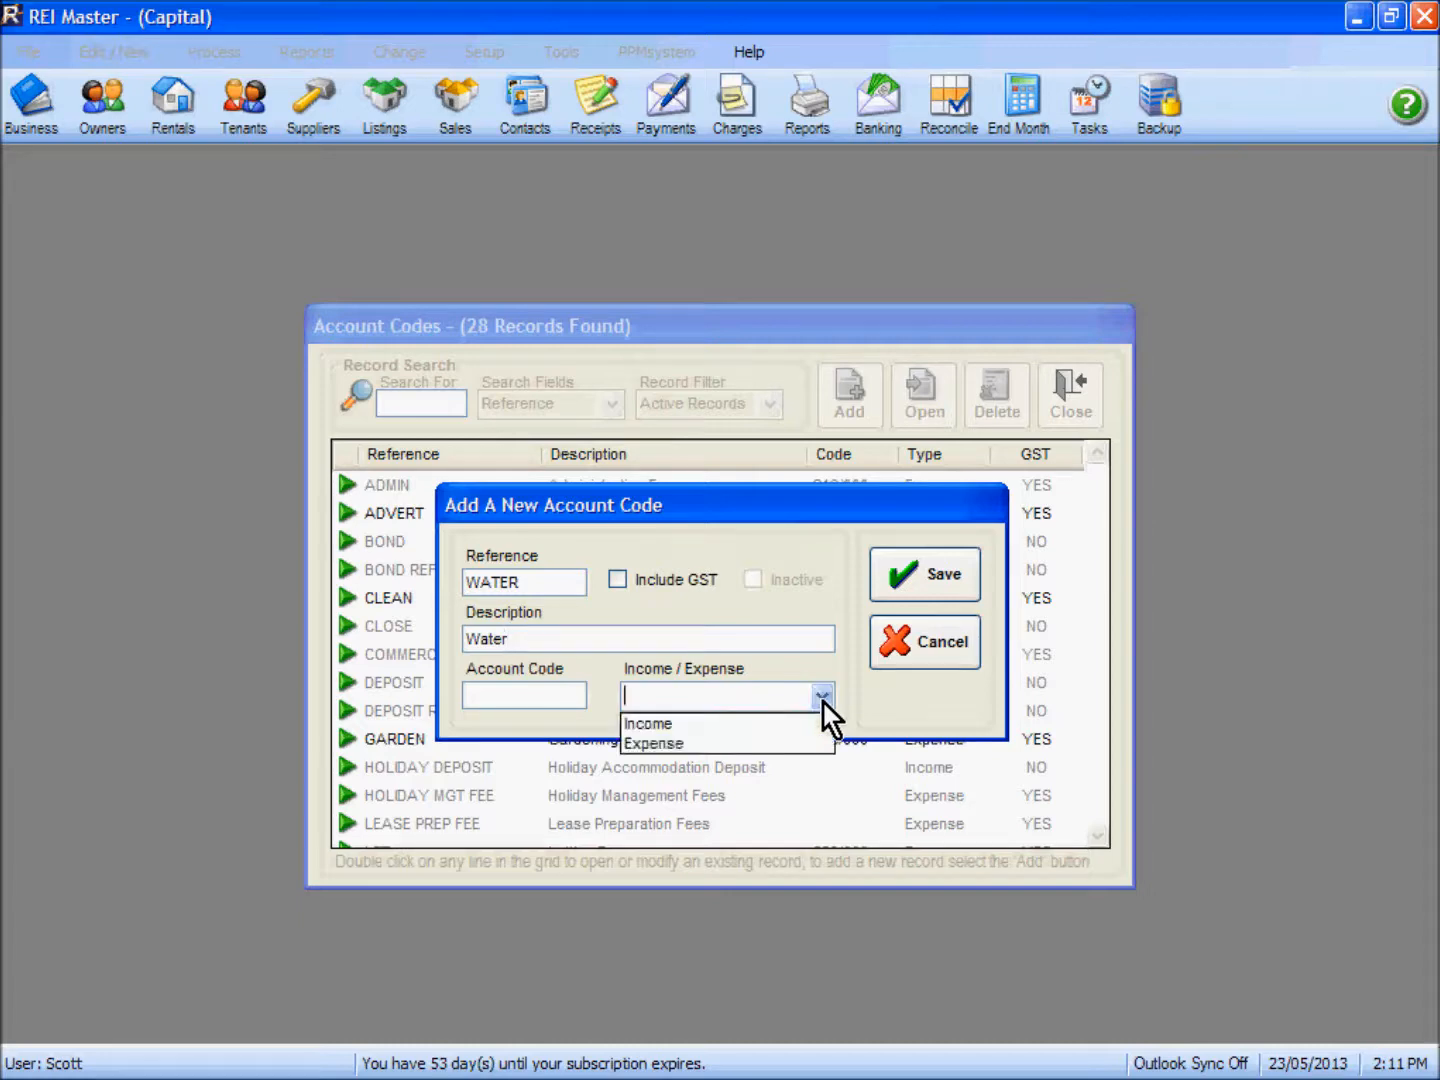
click(790, 729)
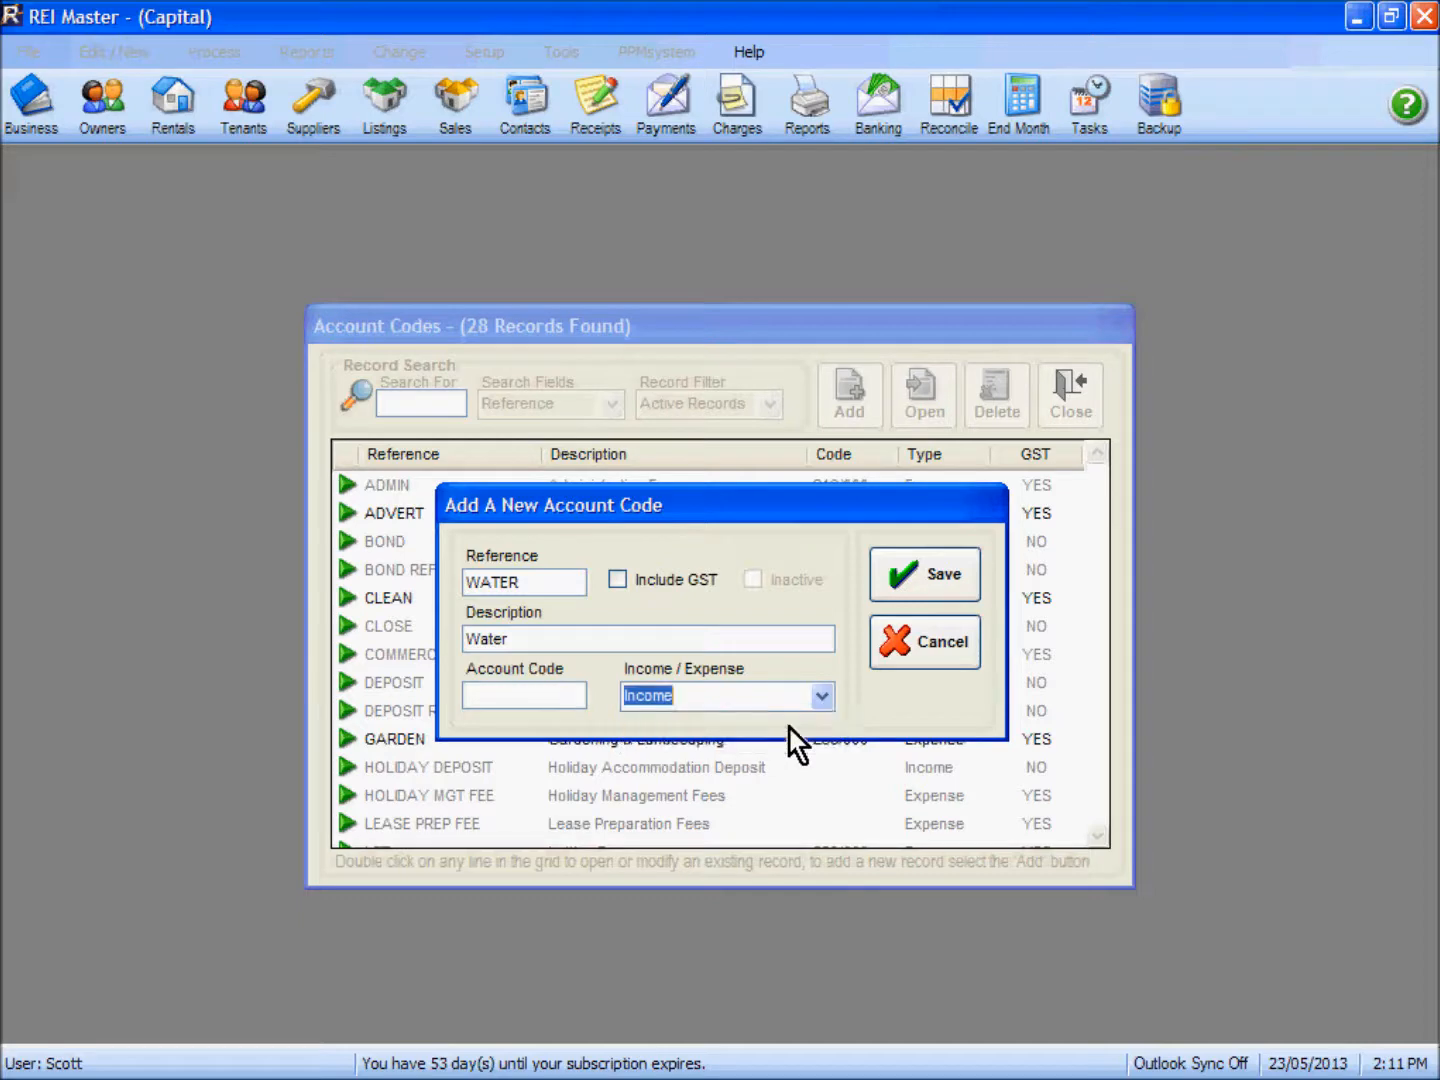
click(929, 582)
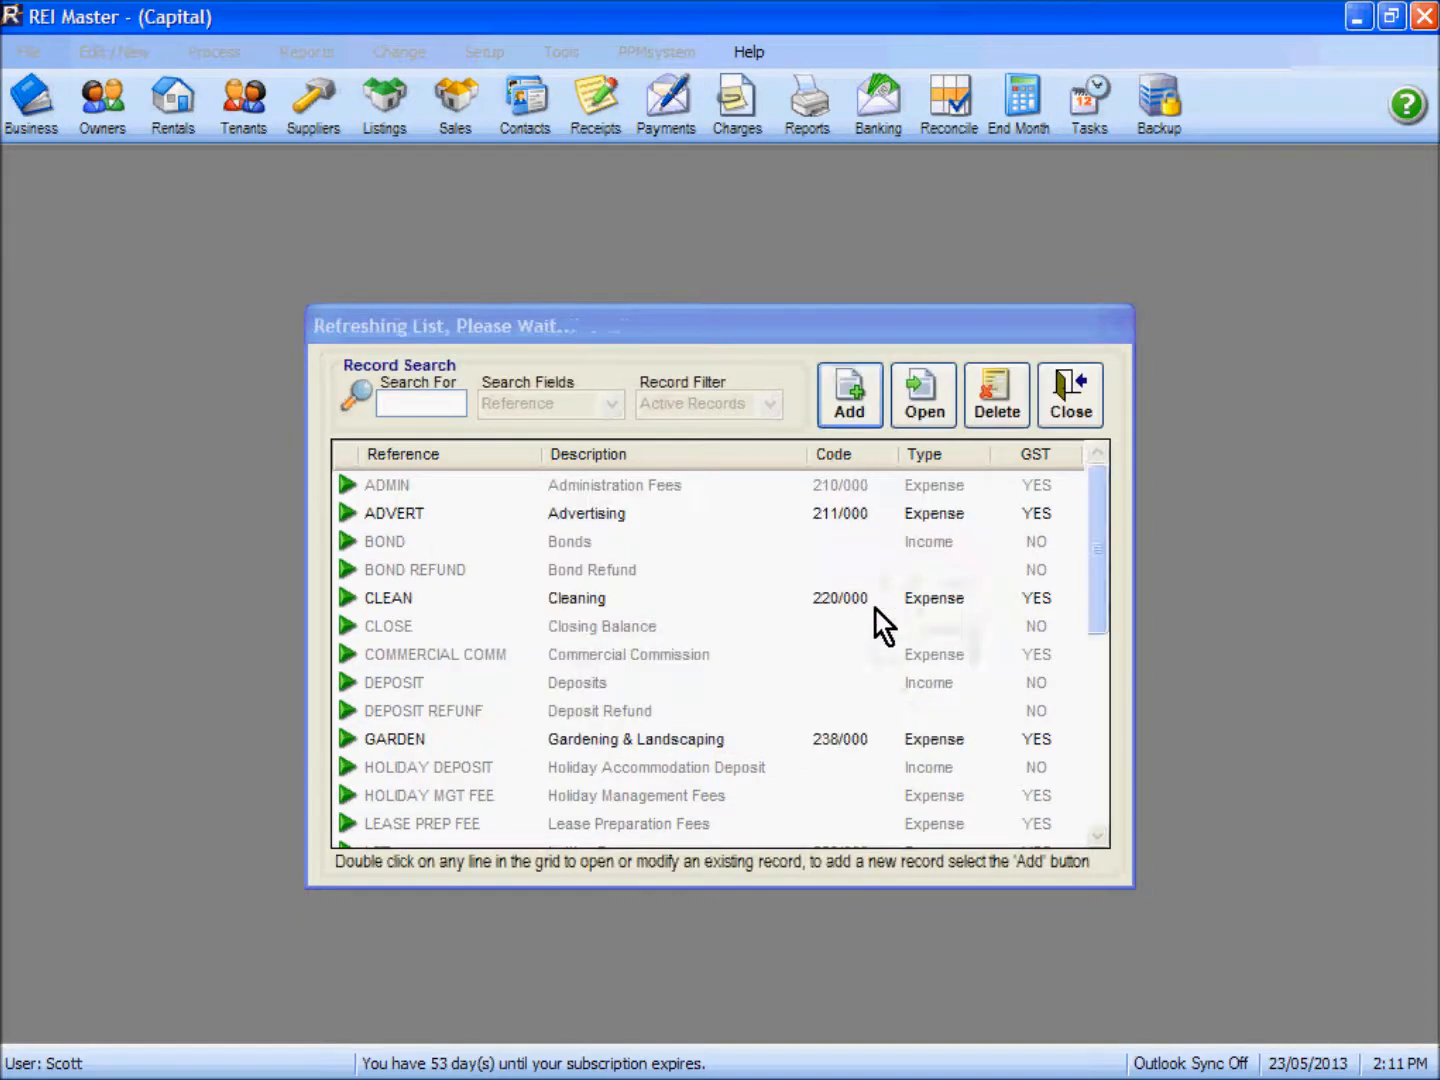
Step: Start another account code with the reference ELECTRICITY and set it to include GST
click(850, 398)
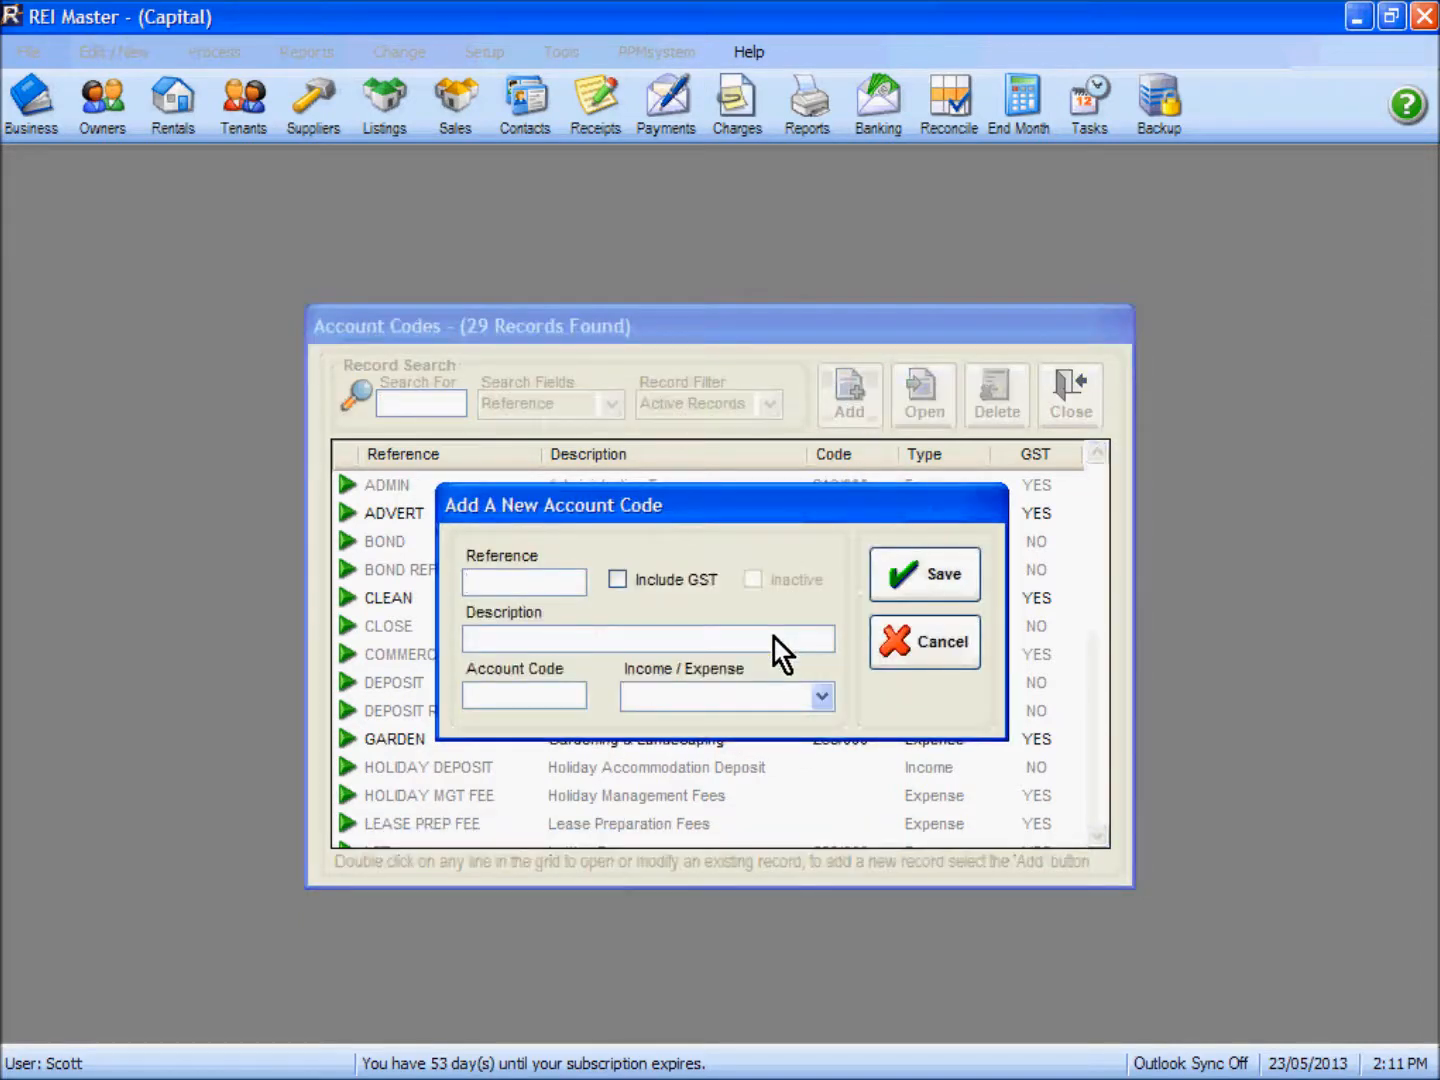
text(Electric)
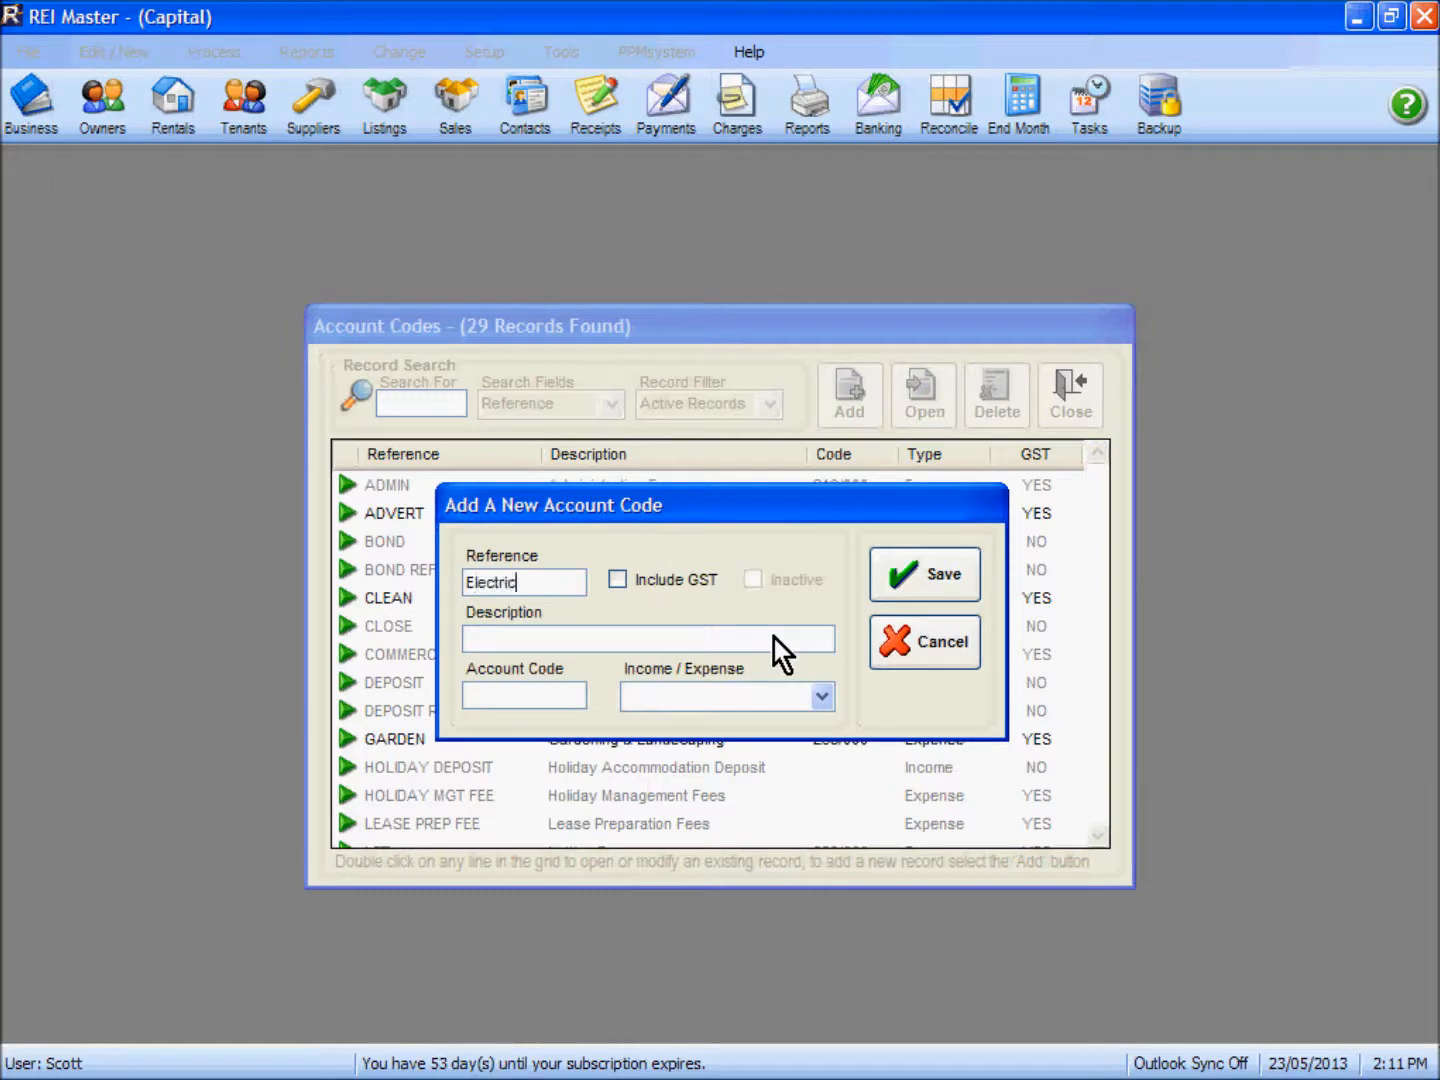
text(ty)
key(BackSpace)
key(BackSpace)
text(ity)
click(620, 581)
Step: Give the new account code the description Electricity and type Income, and save it
click(680, 645)
text(Electric)
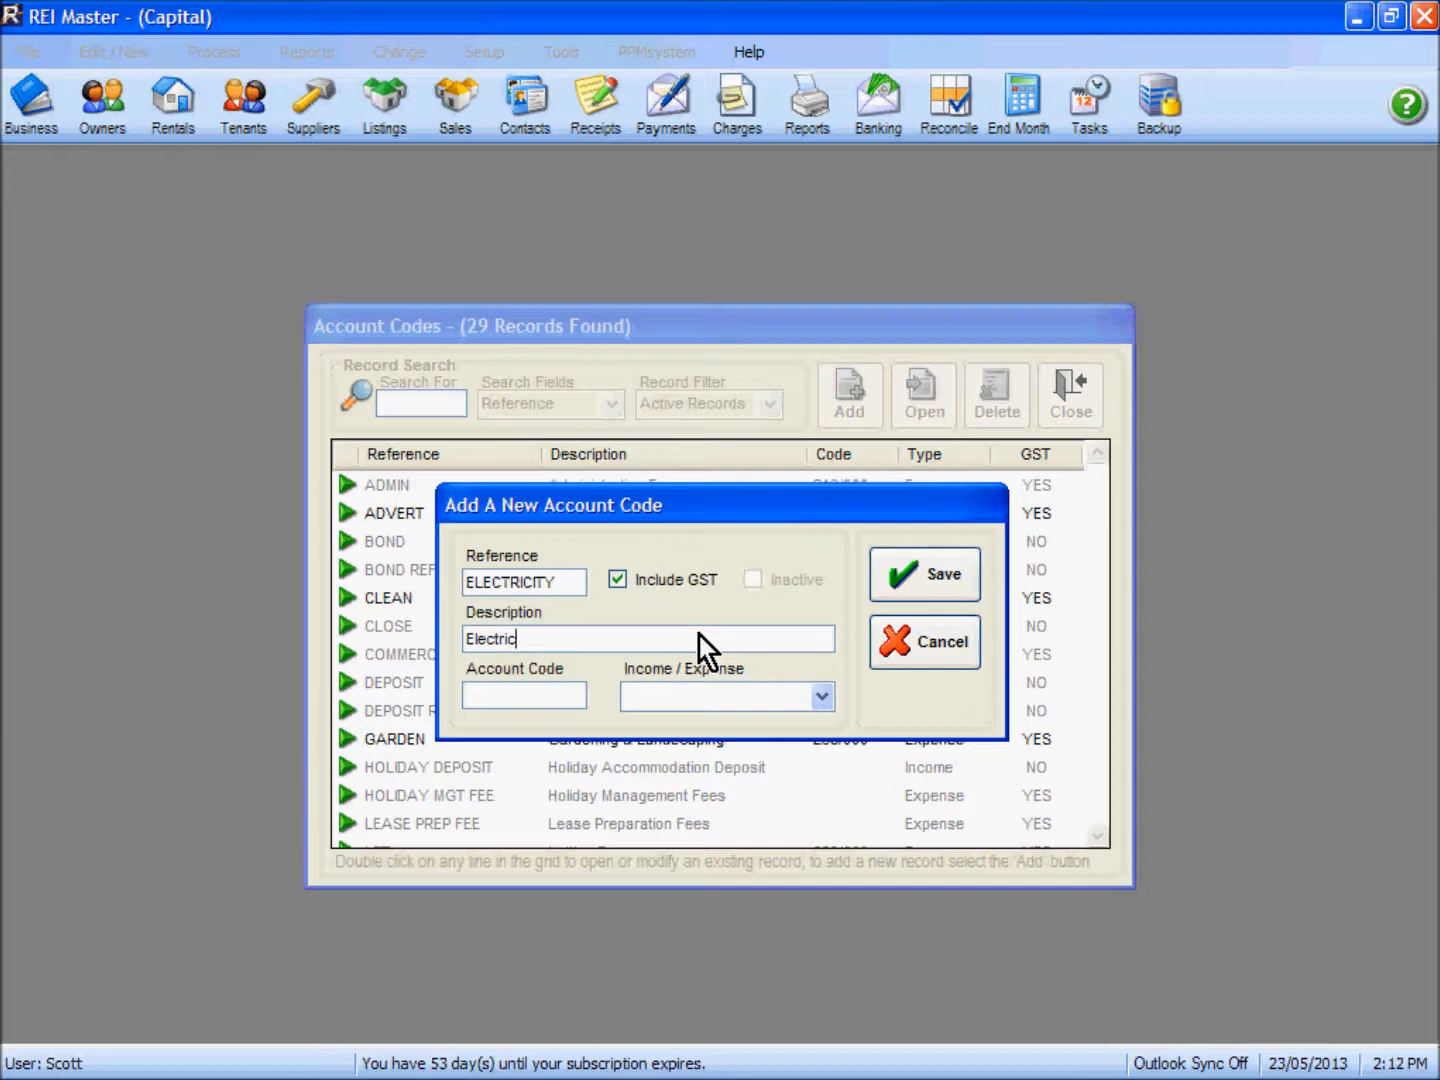
text(ity)
click(823, 695)
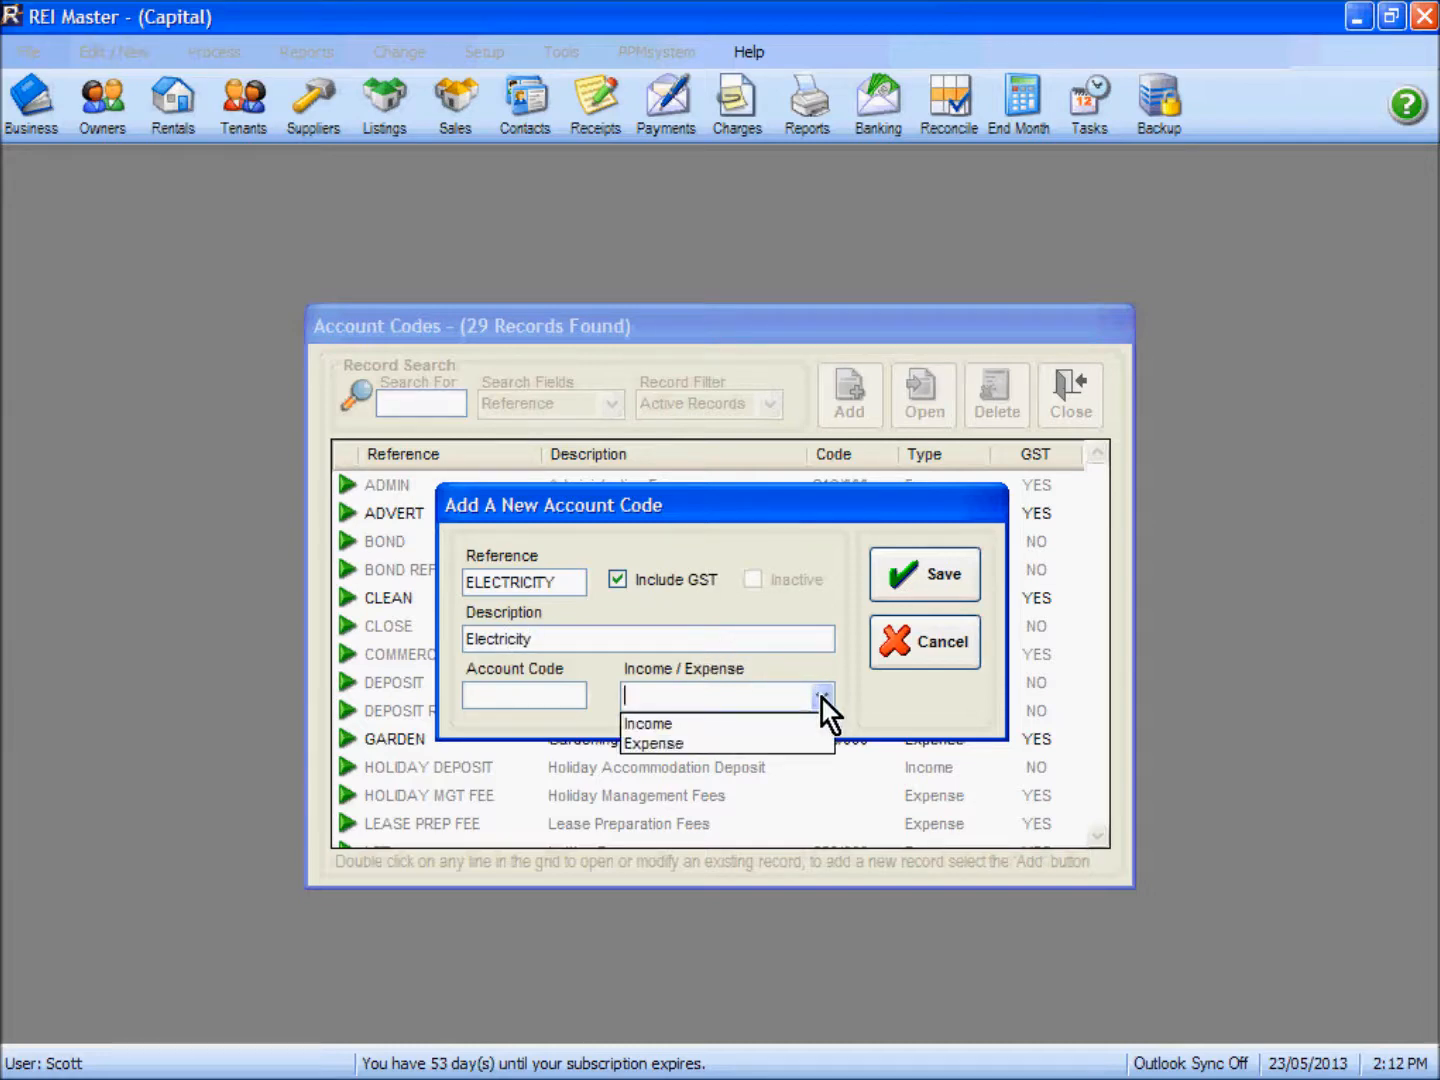
click(754, 725)
click(925, 580)
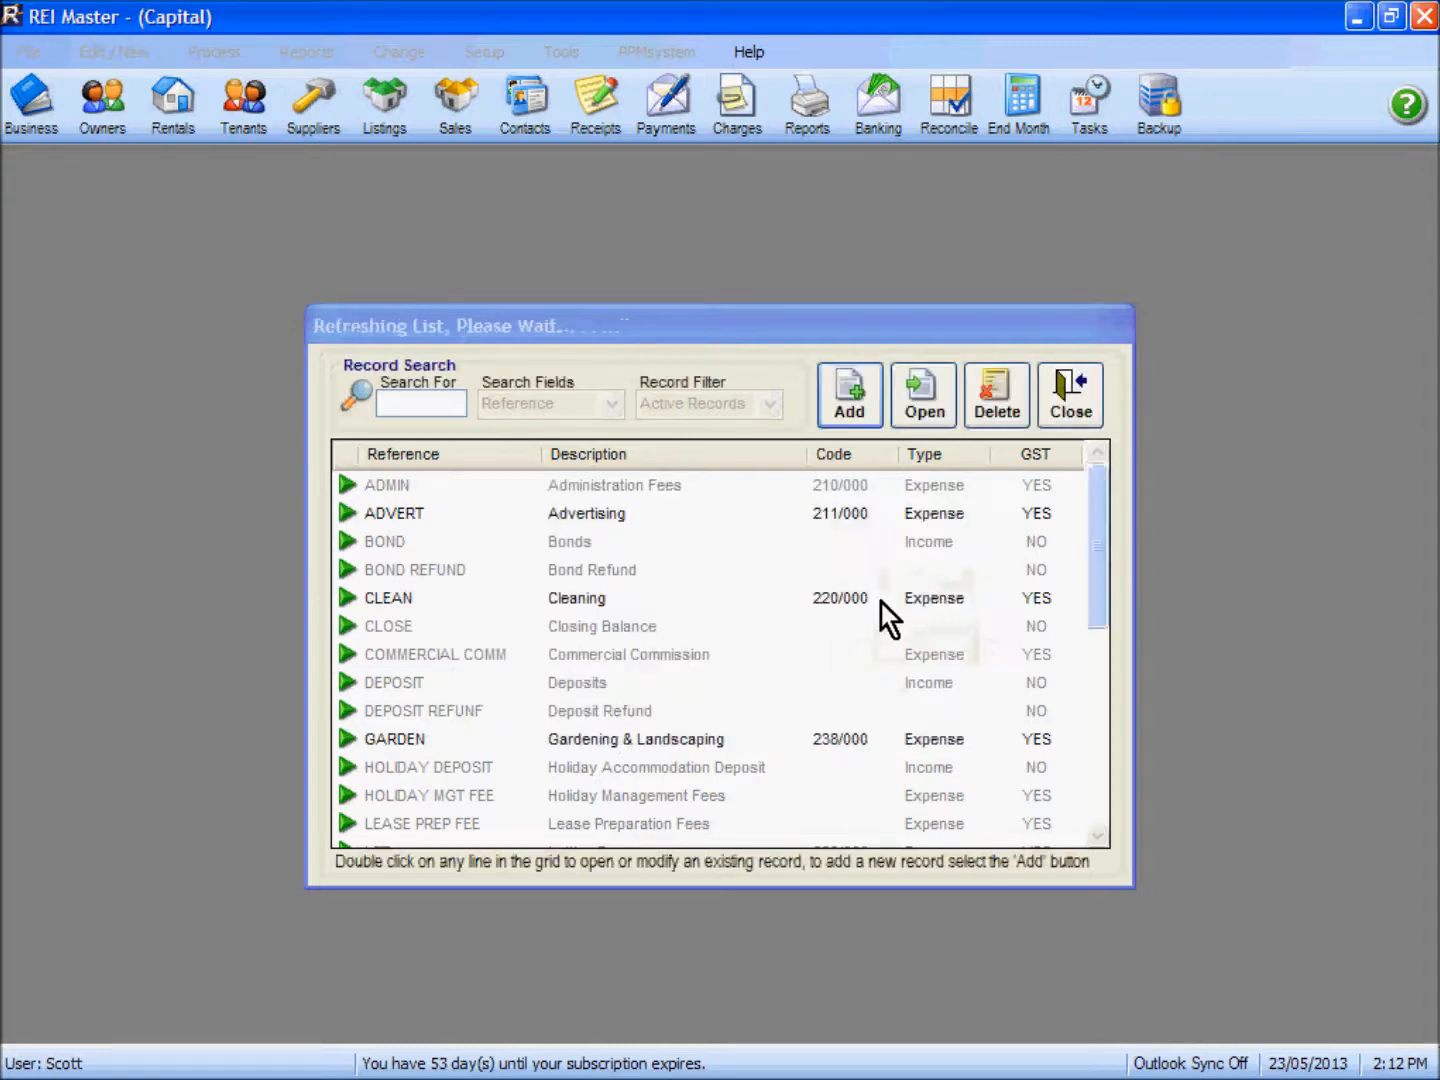
Step: Check the Electricity and Water entries in the account codes list, and close the list
click(491, 690)
click(452, 741)
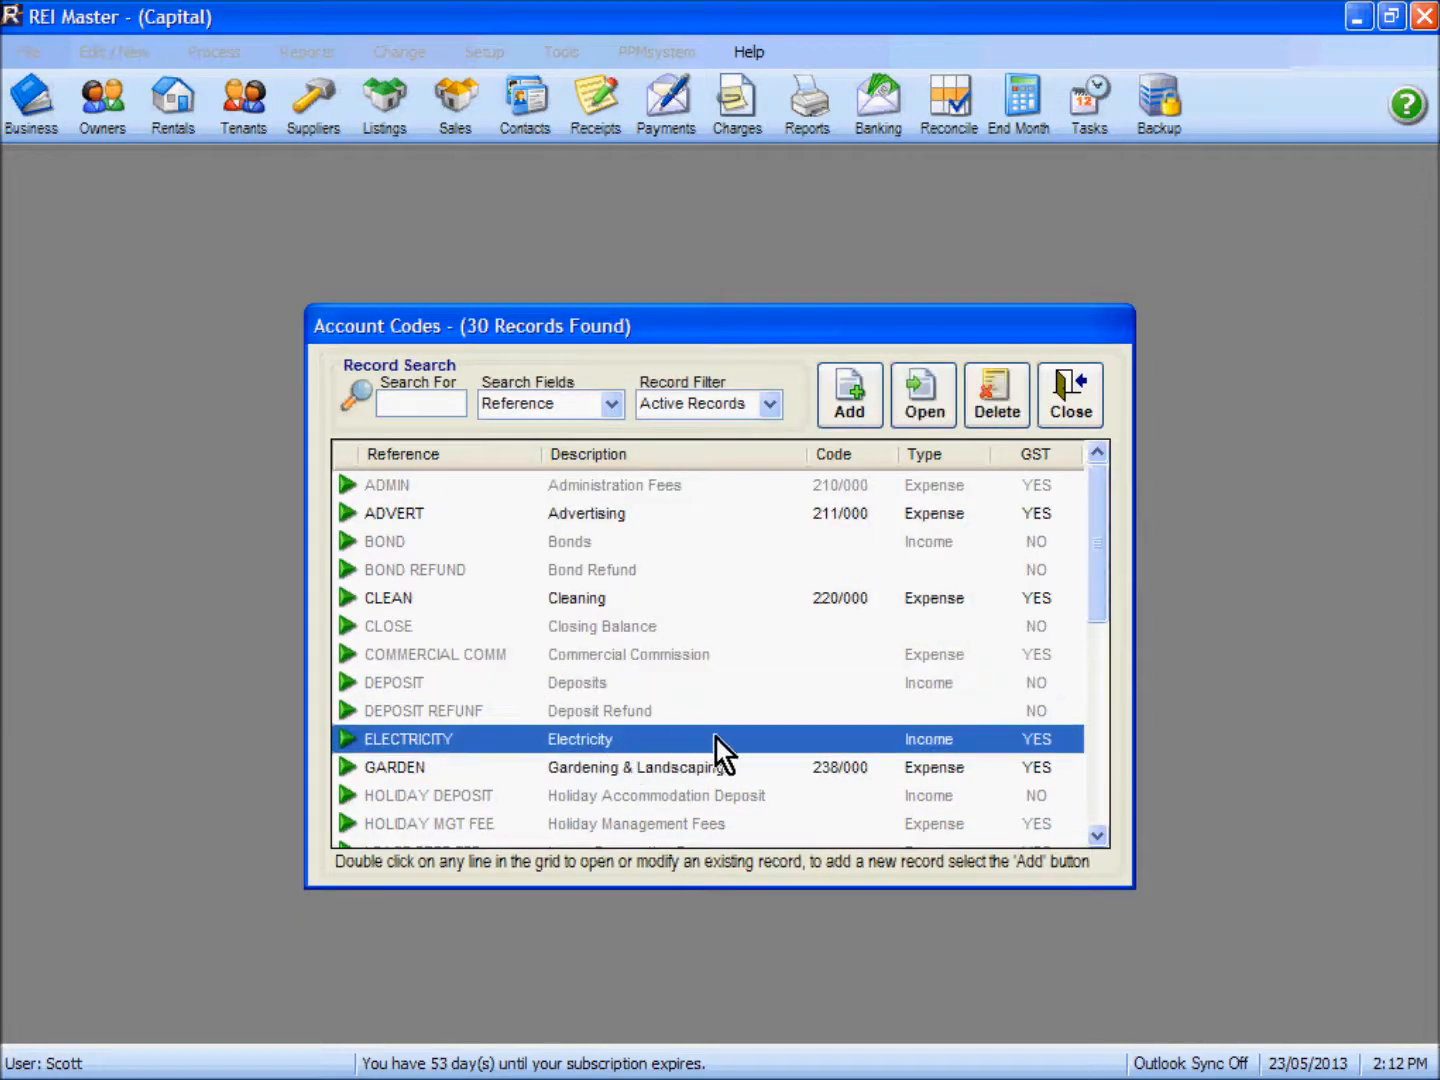
scroll(662, 672, down, 6)
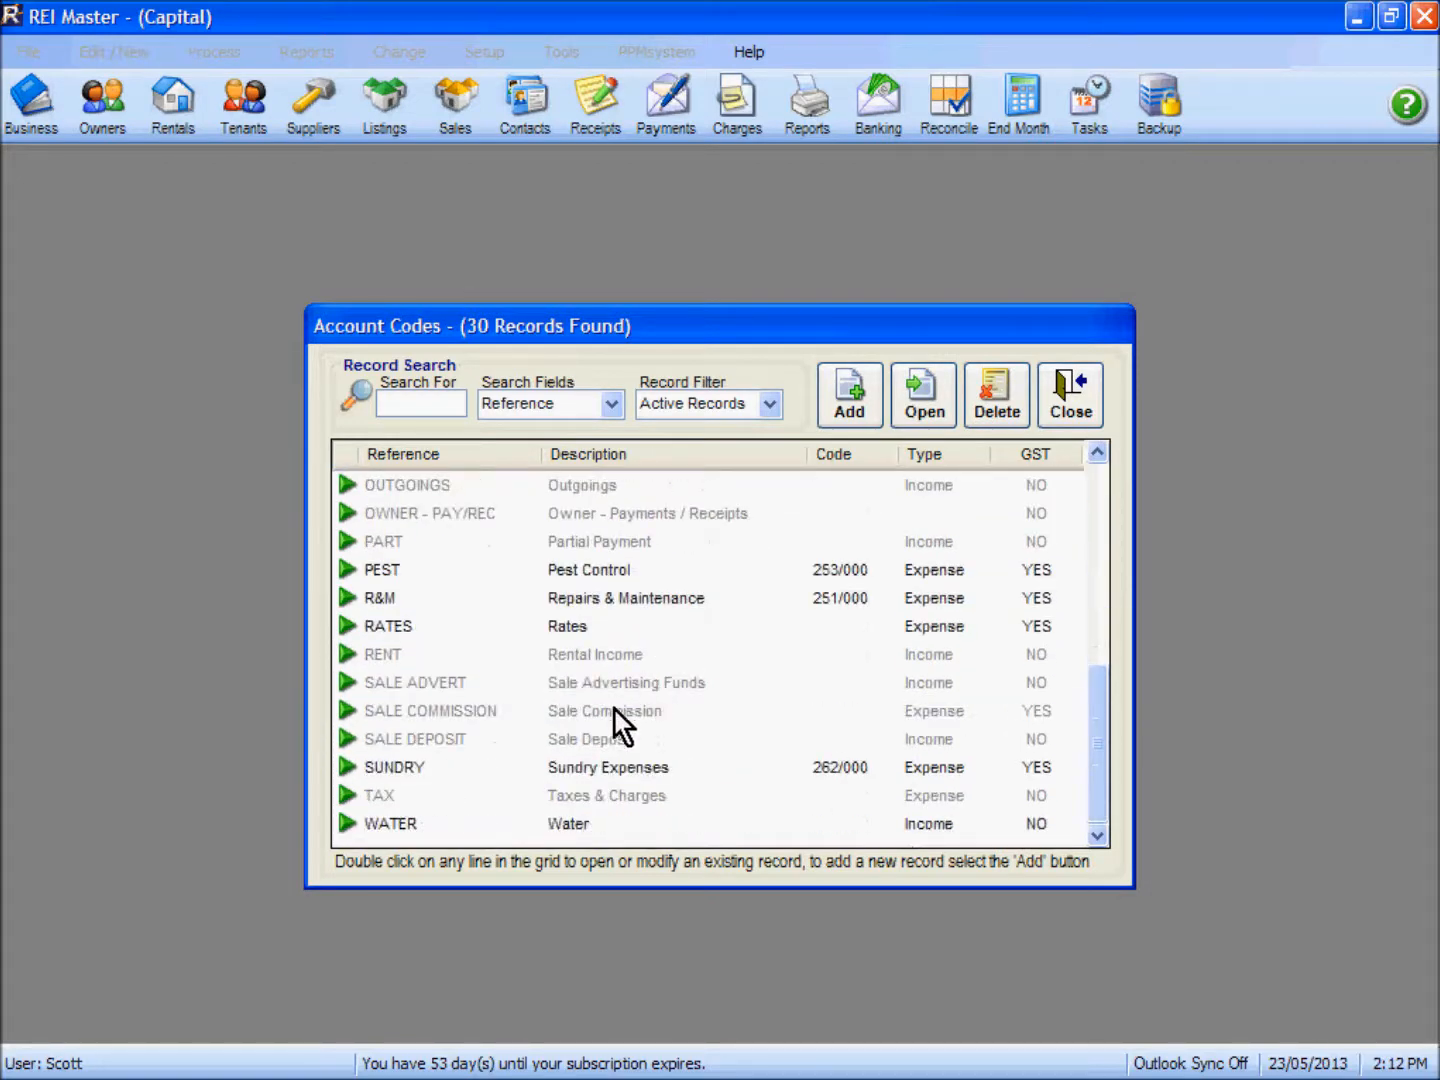
click(589, 815)
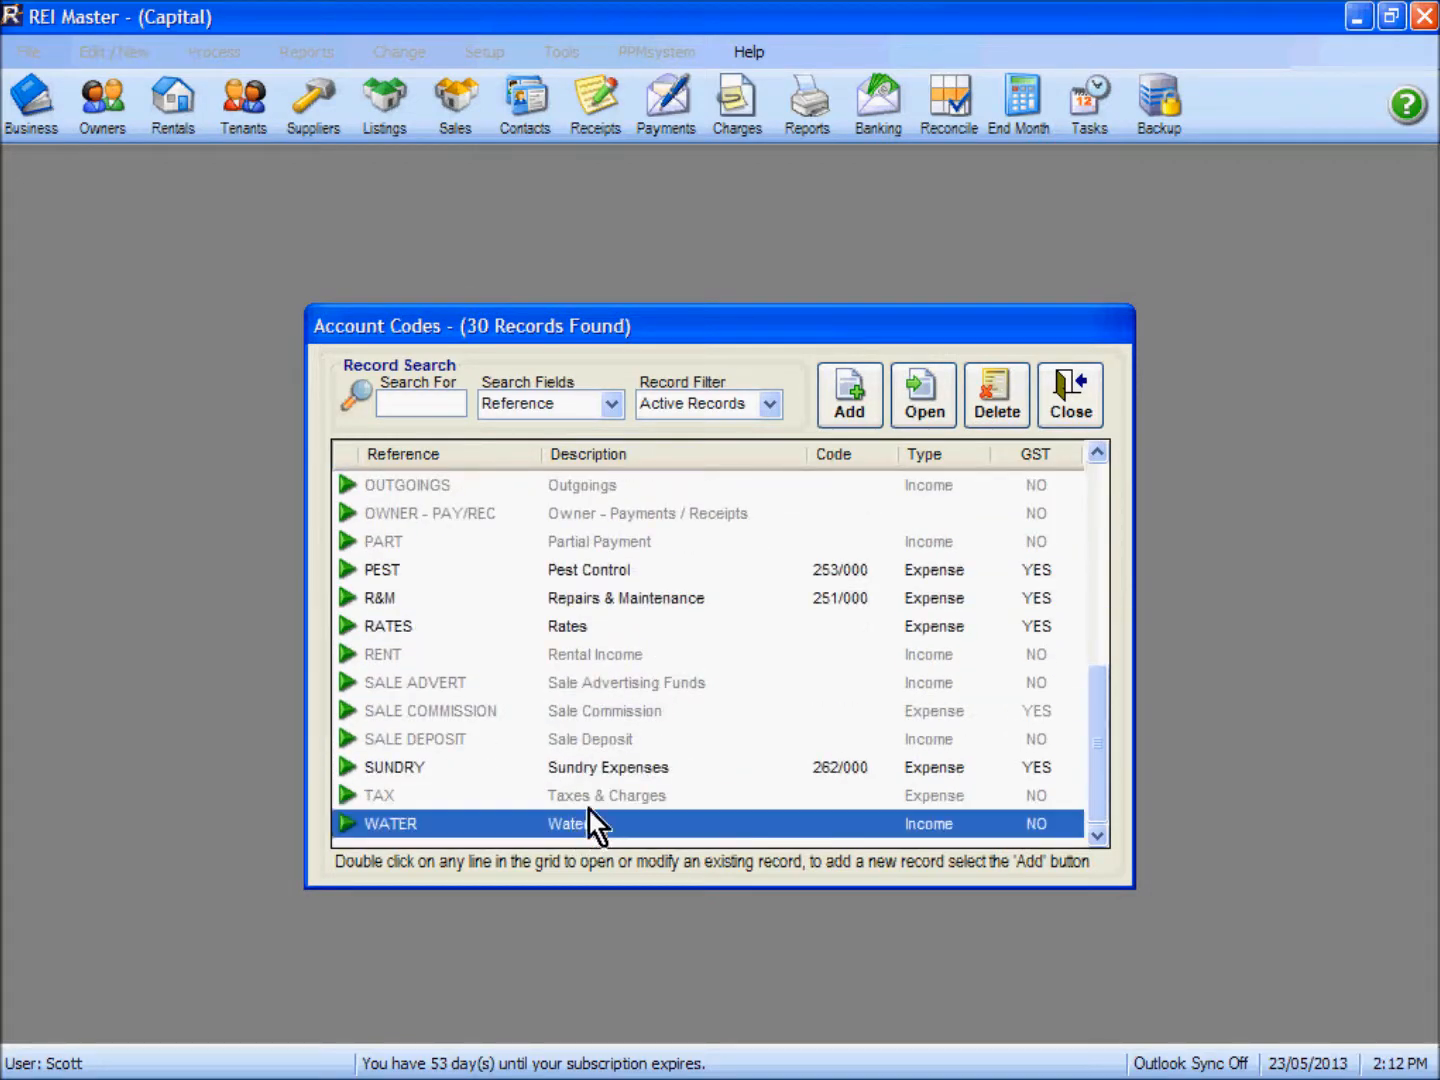
click(1059, 411)
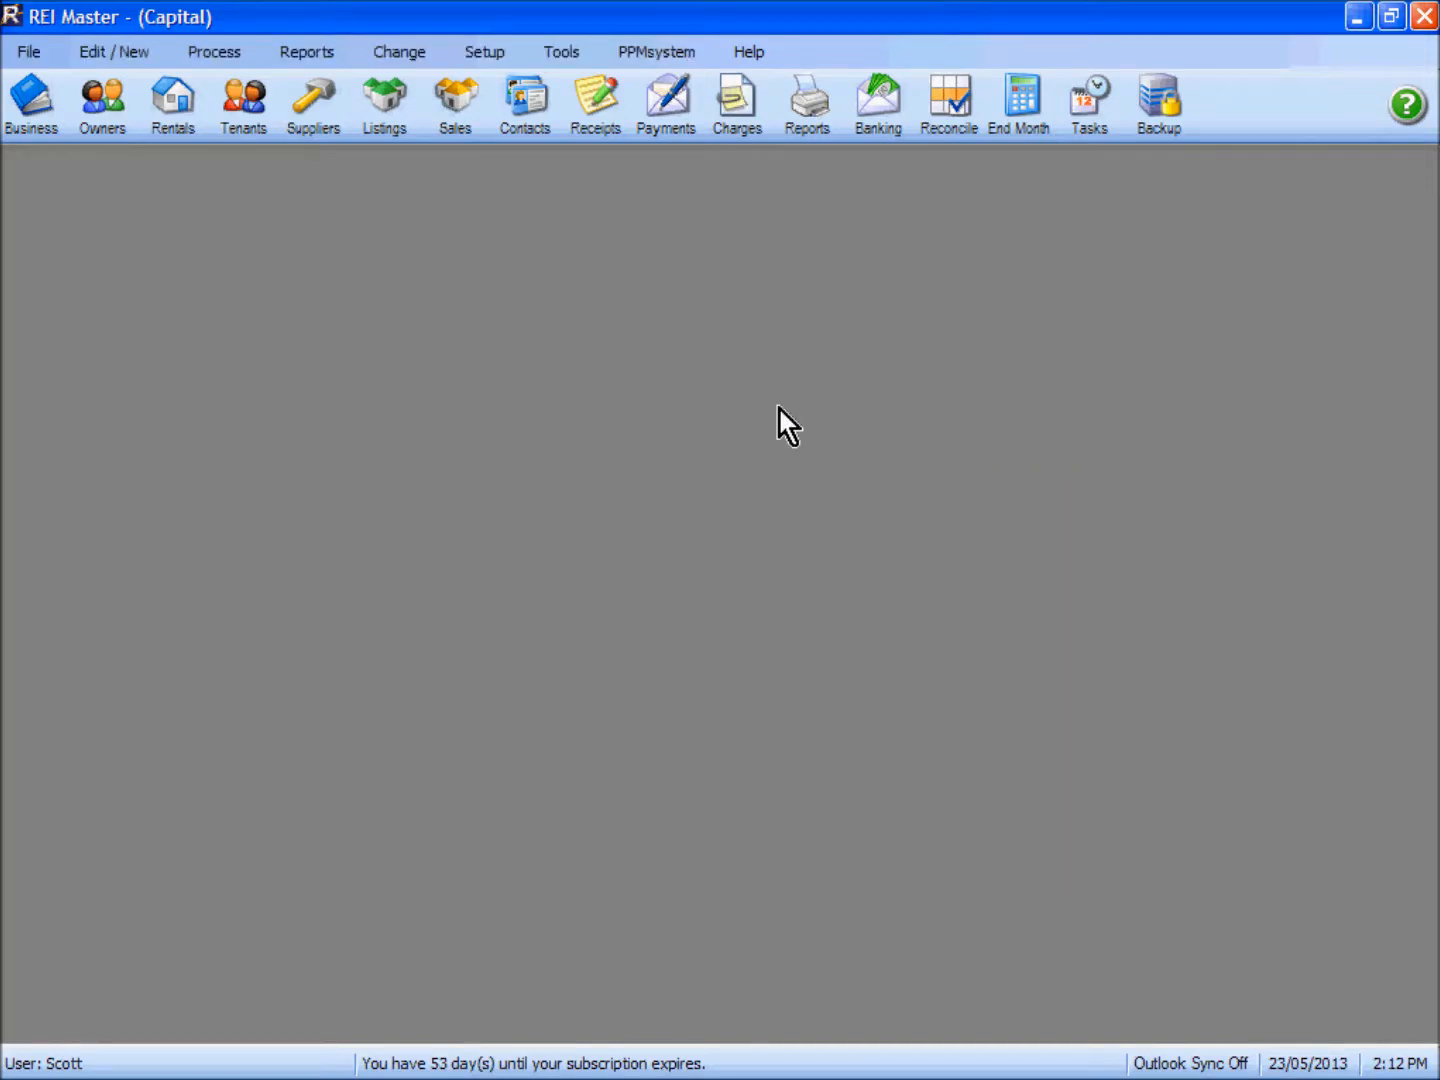
Step: In the general configuration's tenant defaults, set the default account code for water charge tax invoices to Water
click(491, 55)
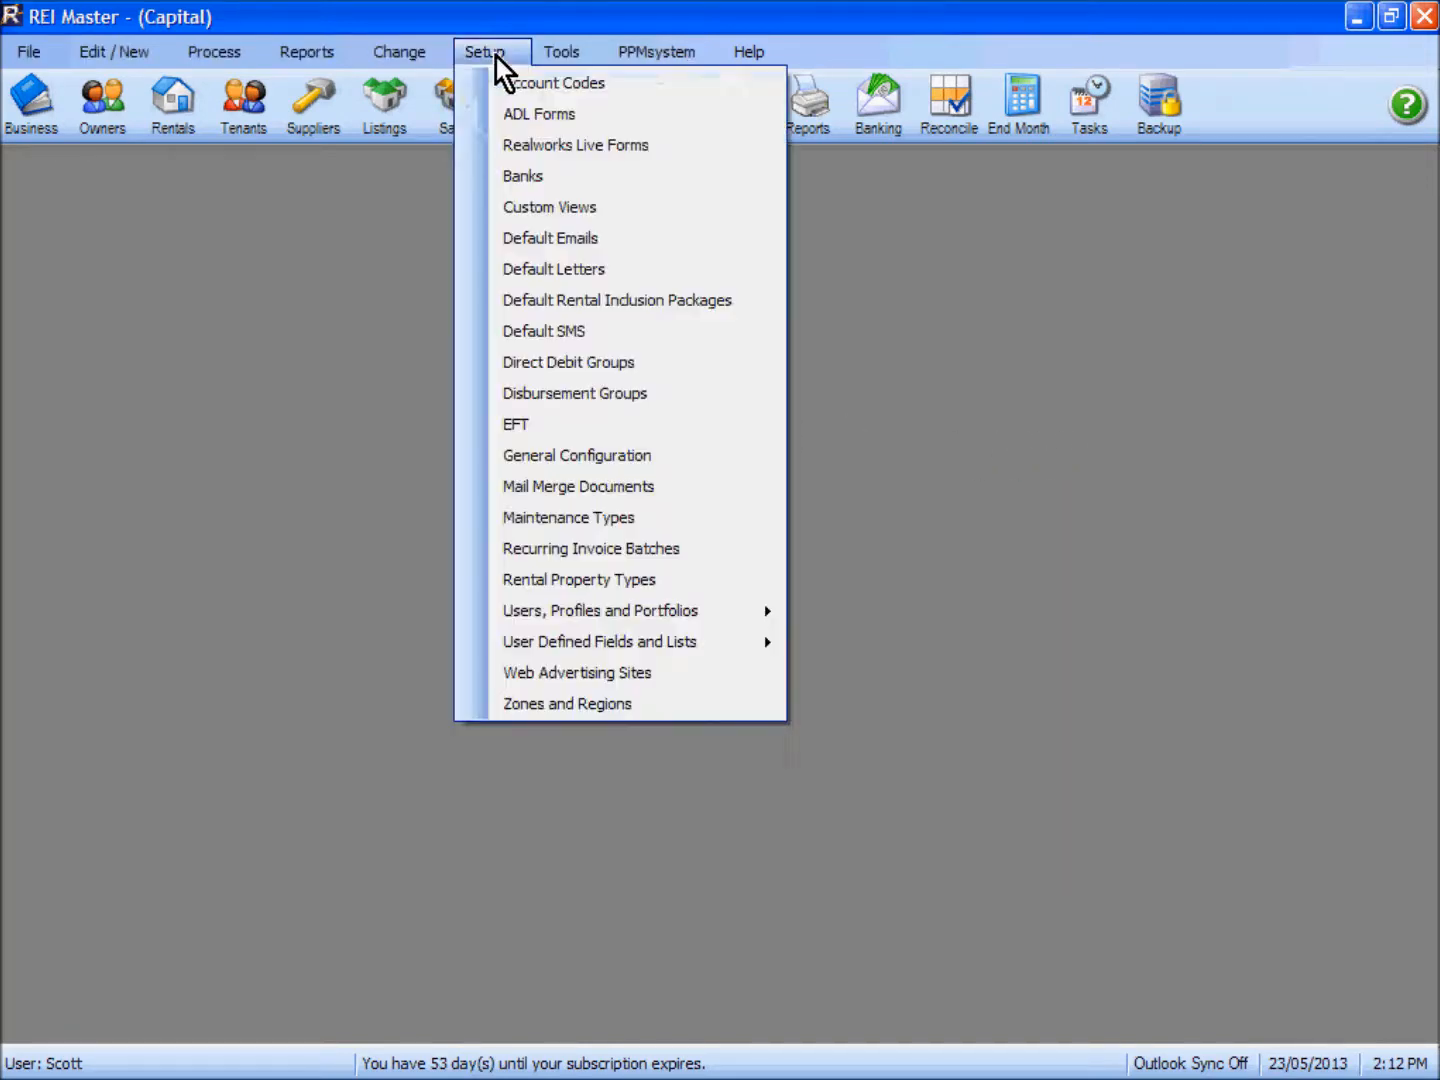
click(589, 459)
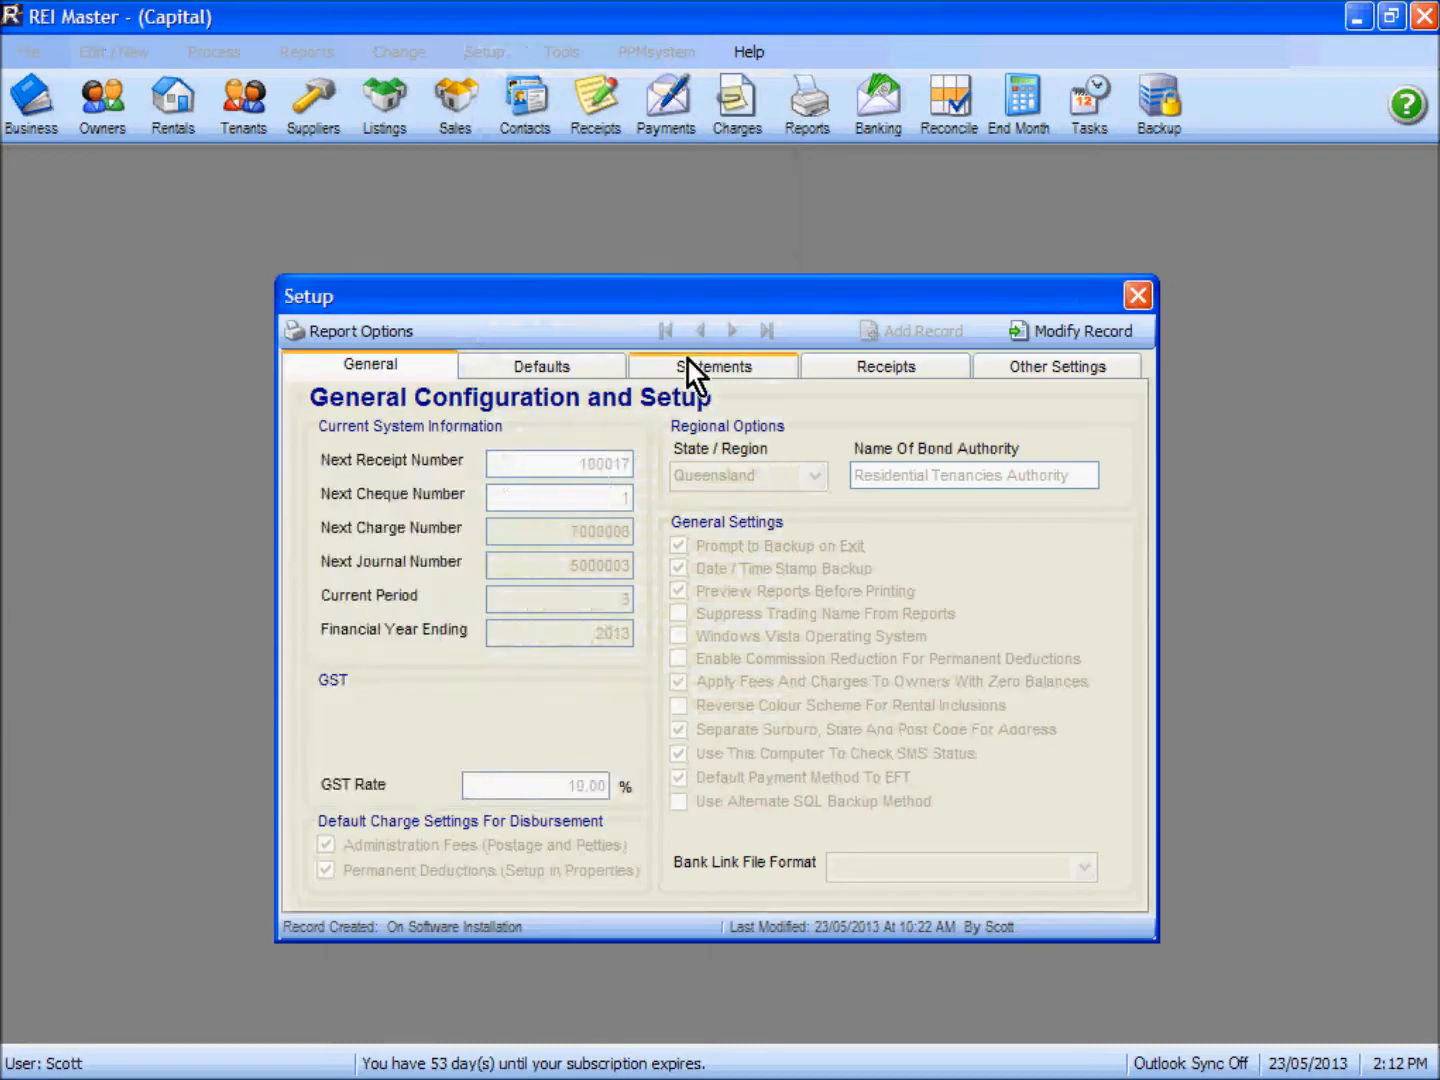
click(604, 366)
click(756, 401)
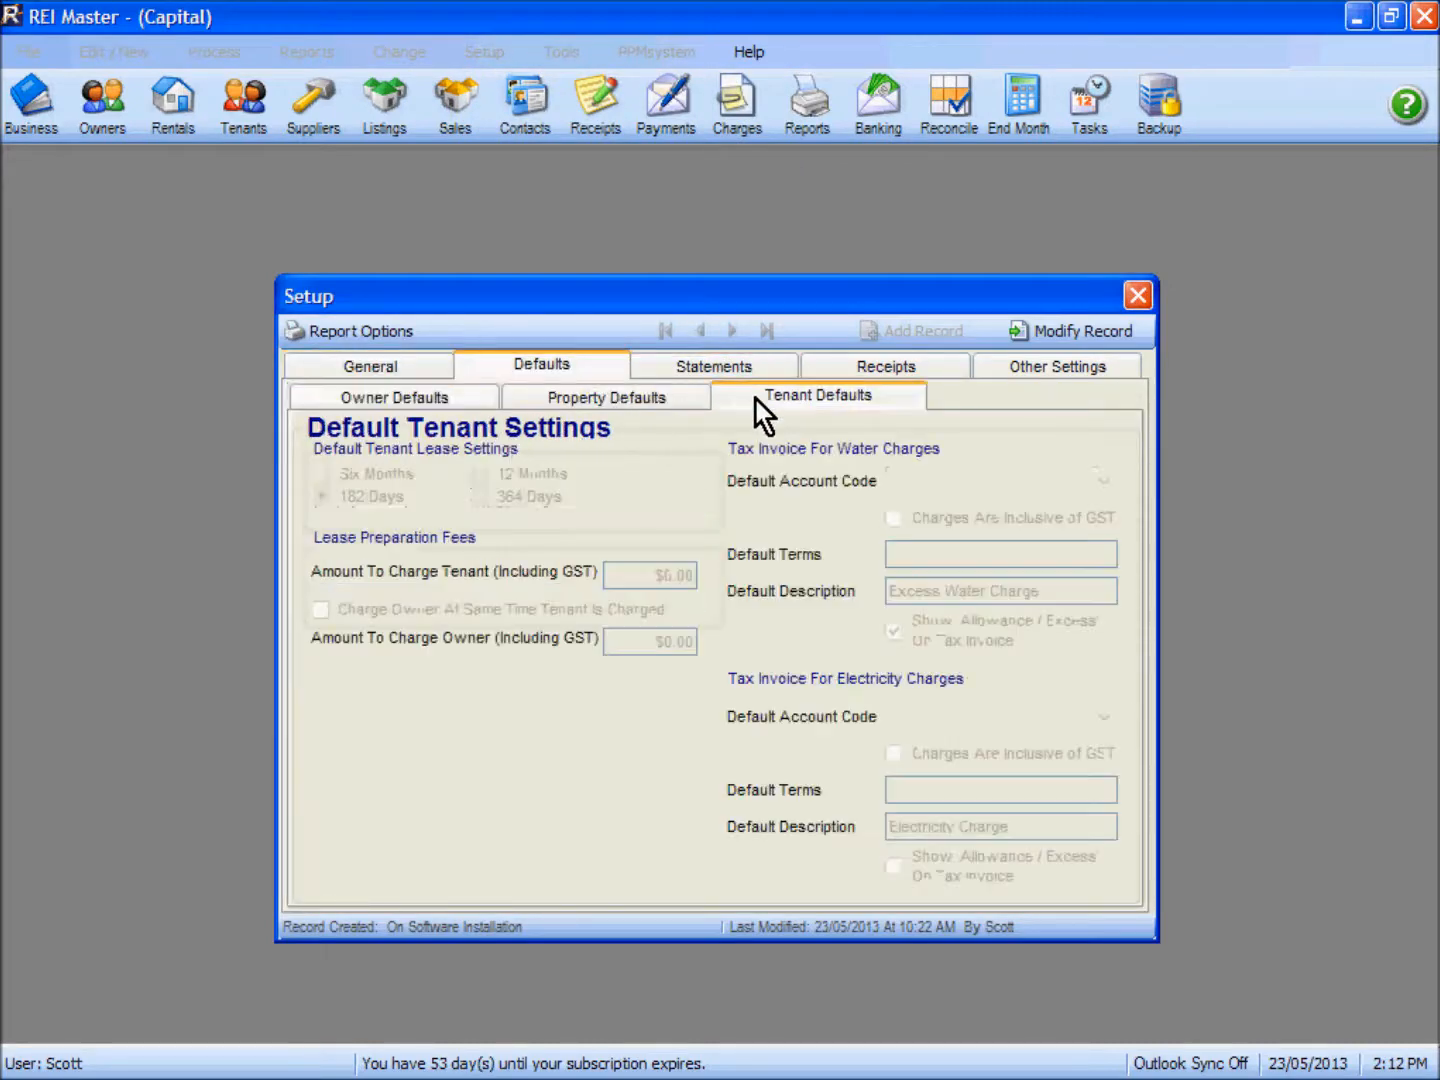
click(1069, 330)
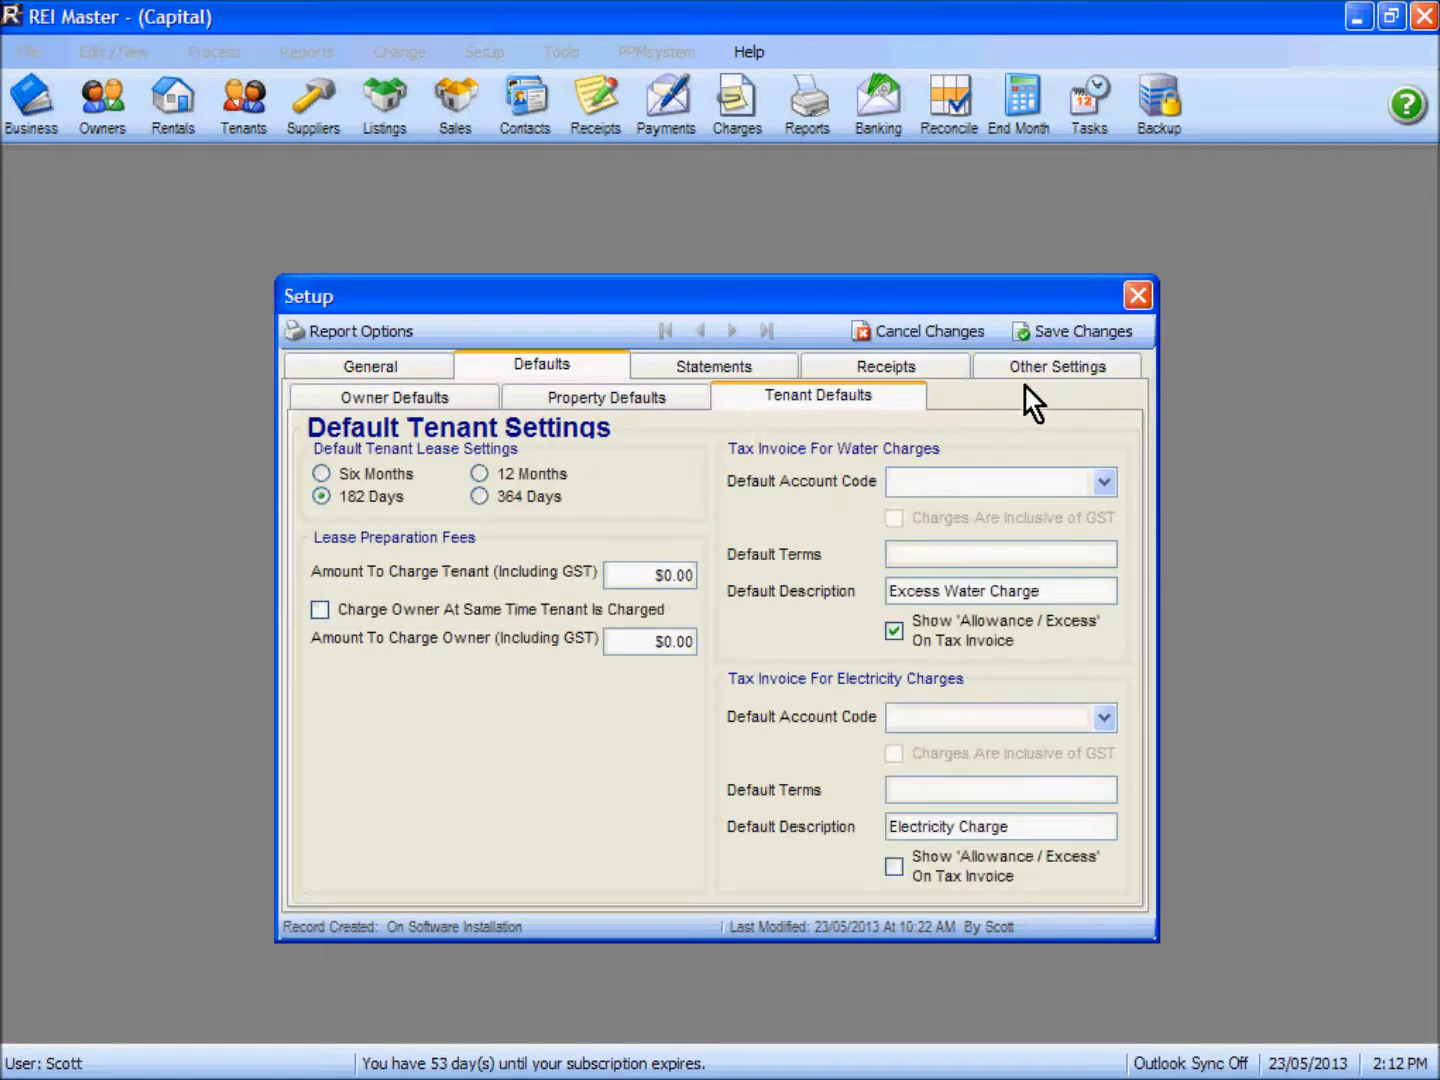
click(1103, 485)
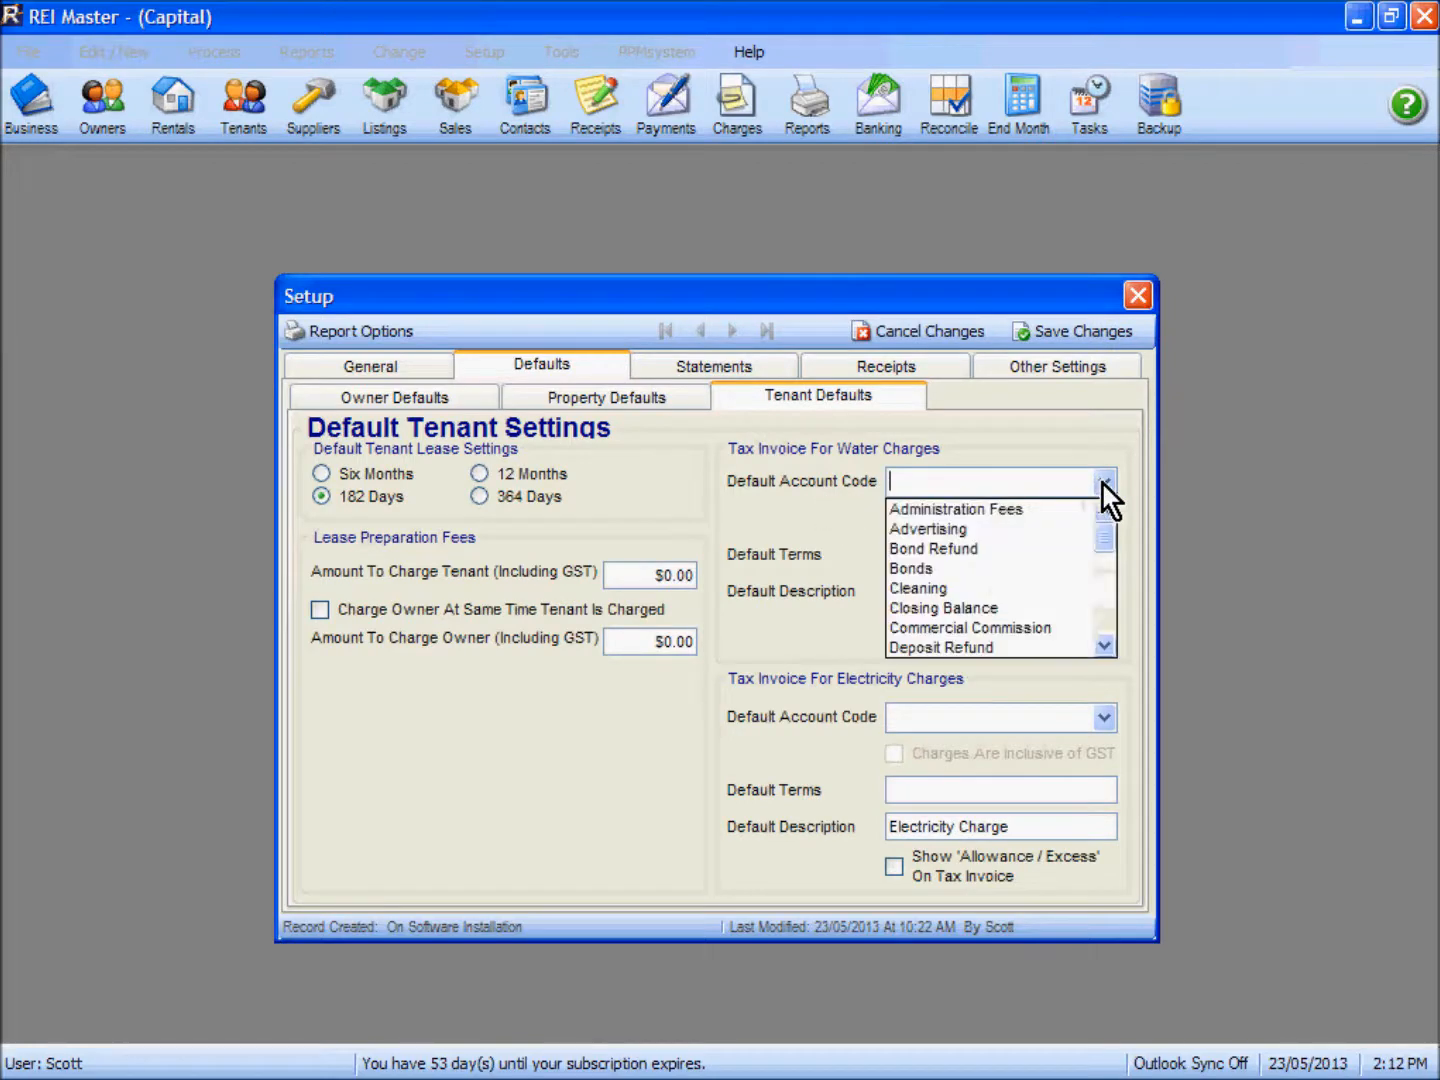
drag(1104, 543, 1107, 634)
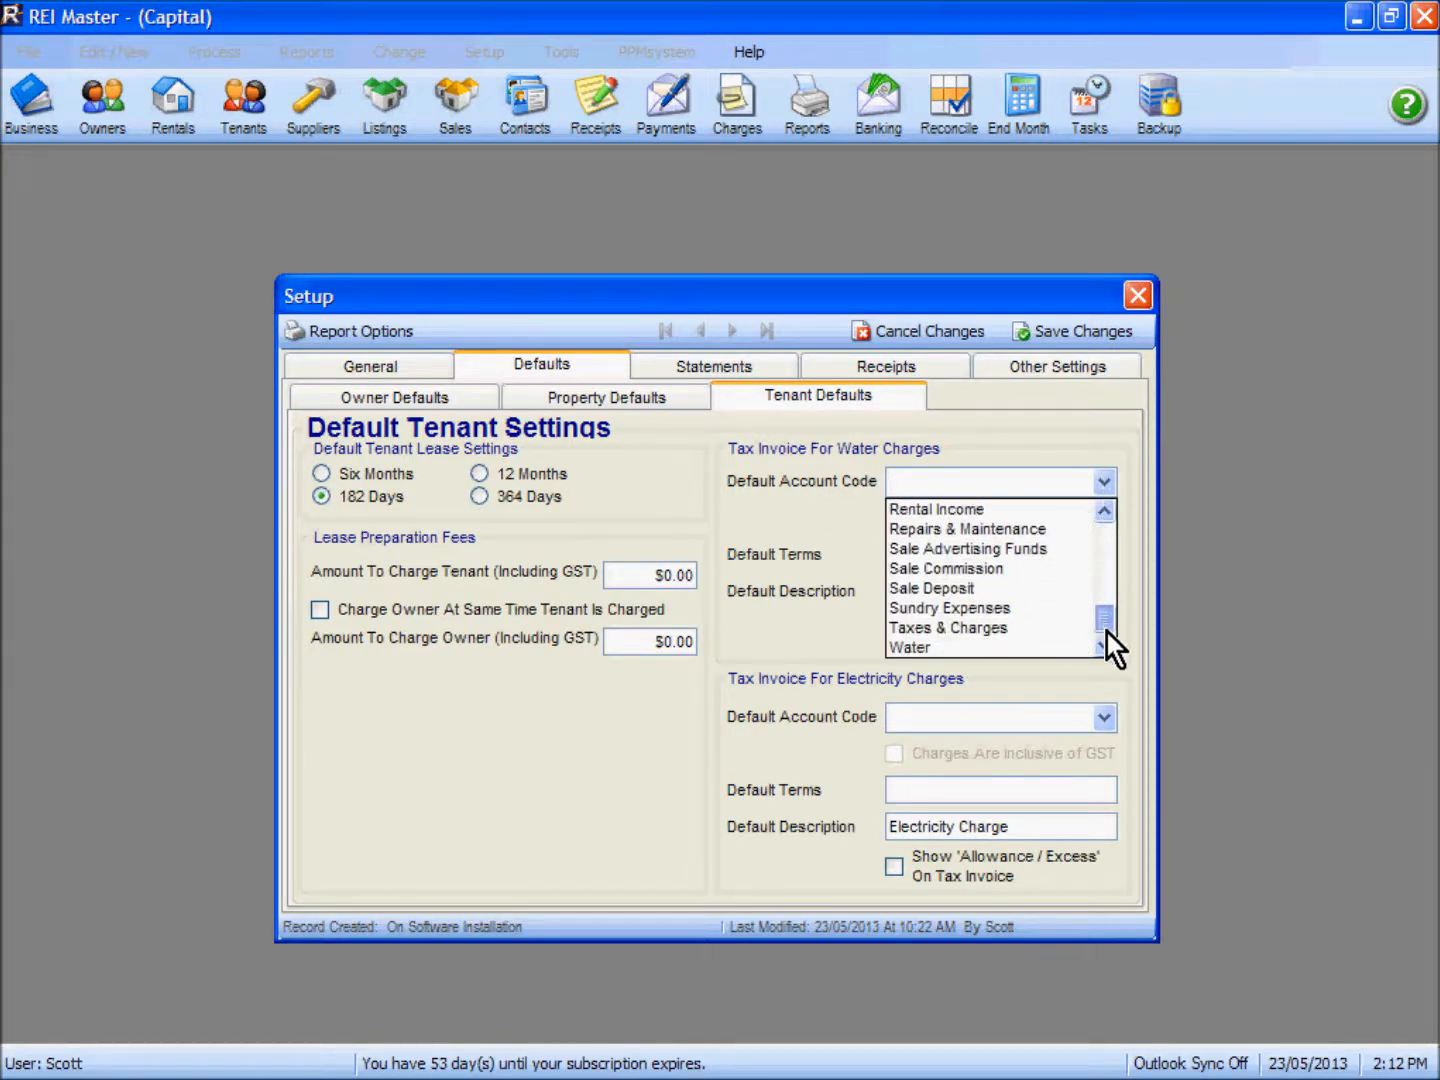
click(987, 648)
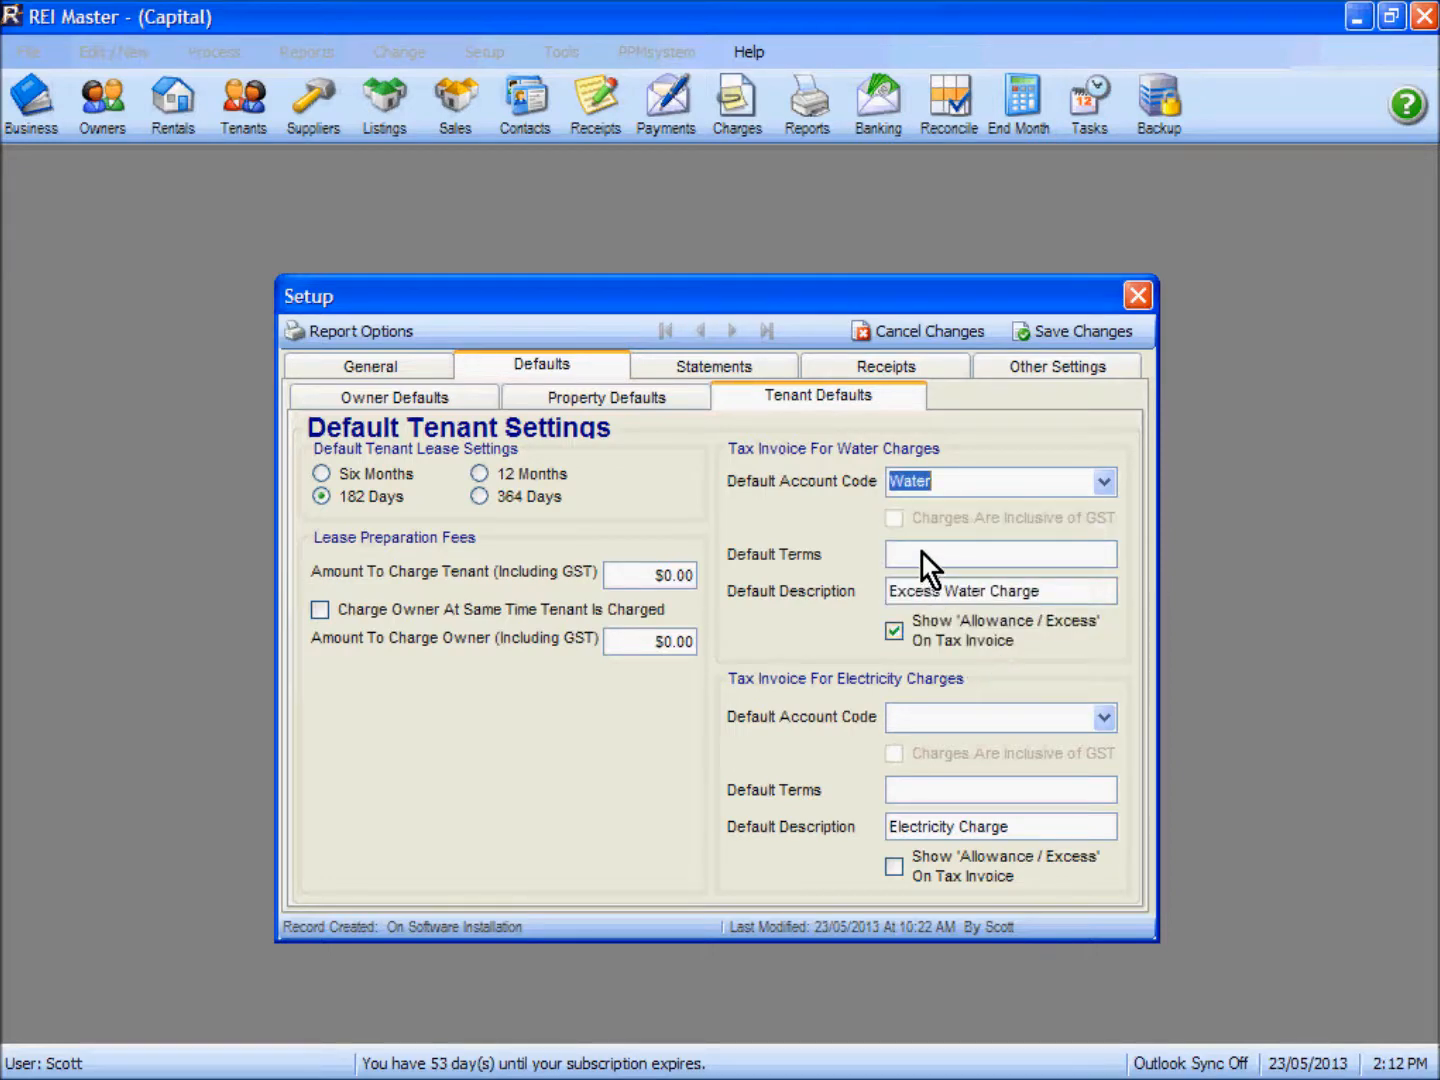
Step: Set the default account code for electricity charge tax invoices to Electricity
click(1102, 717)
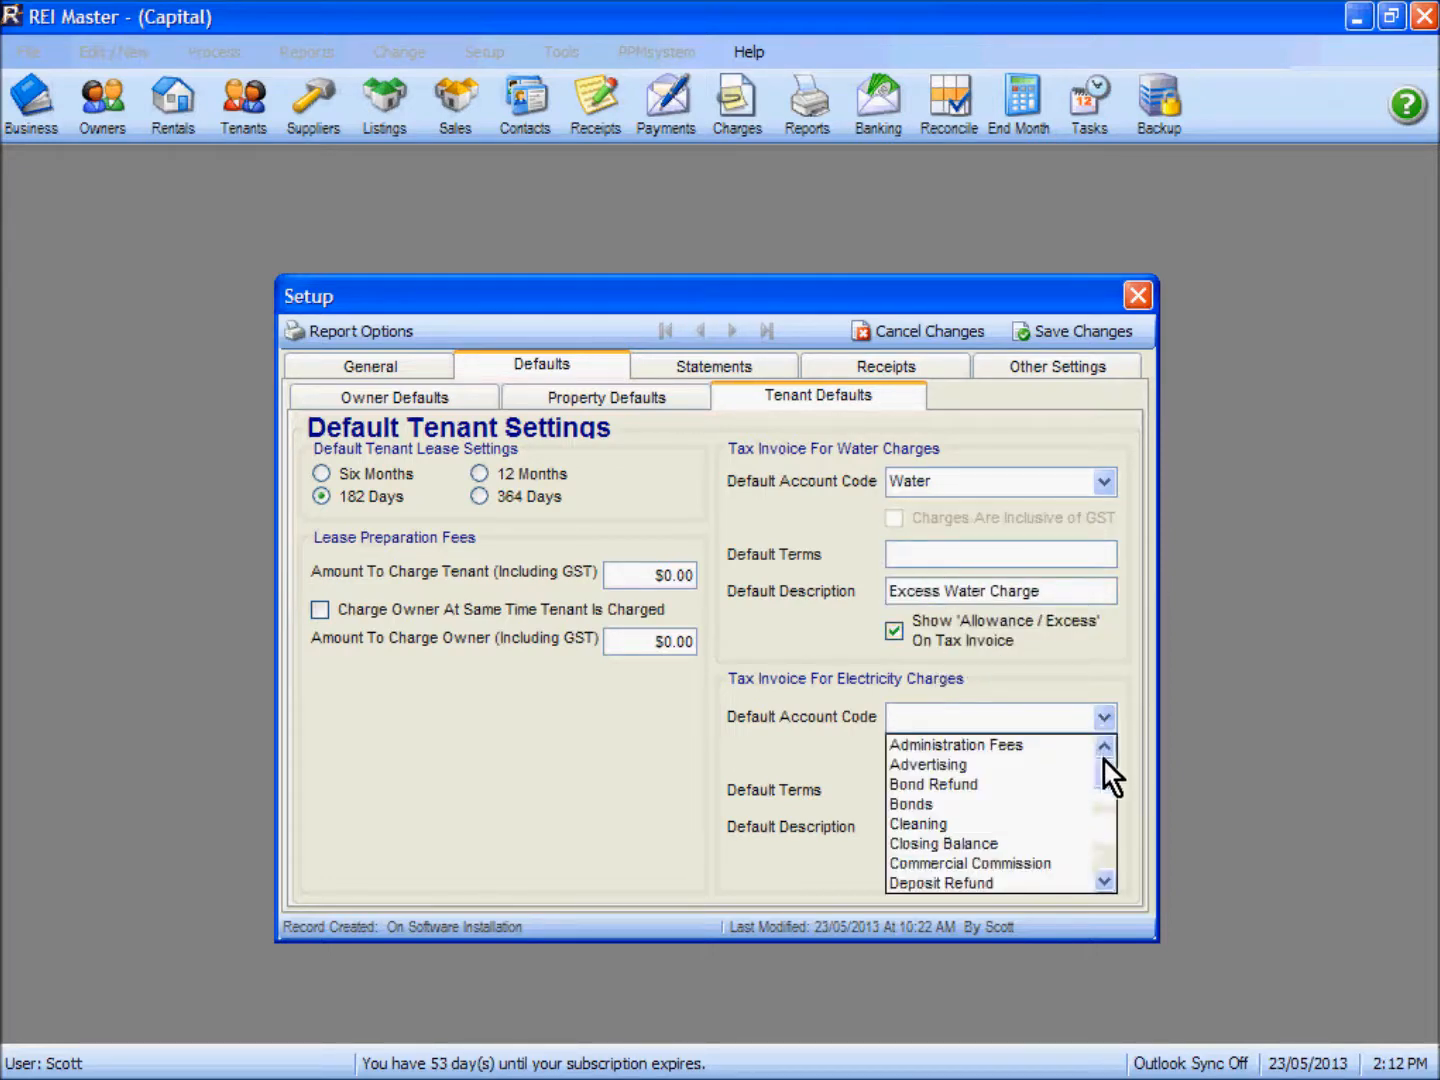
click(1107, 827)
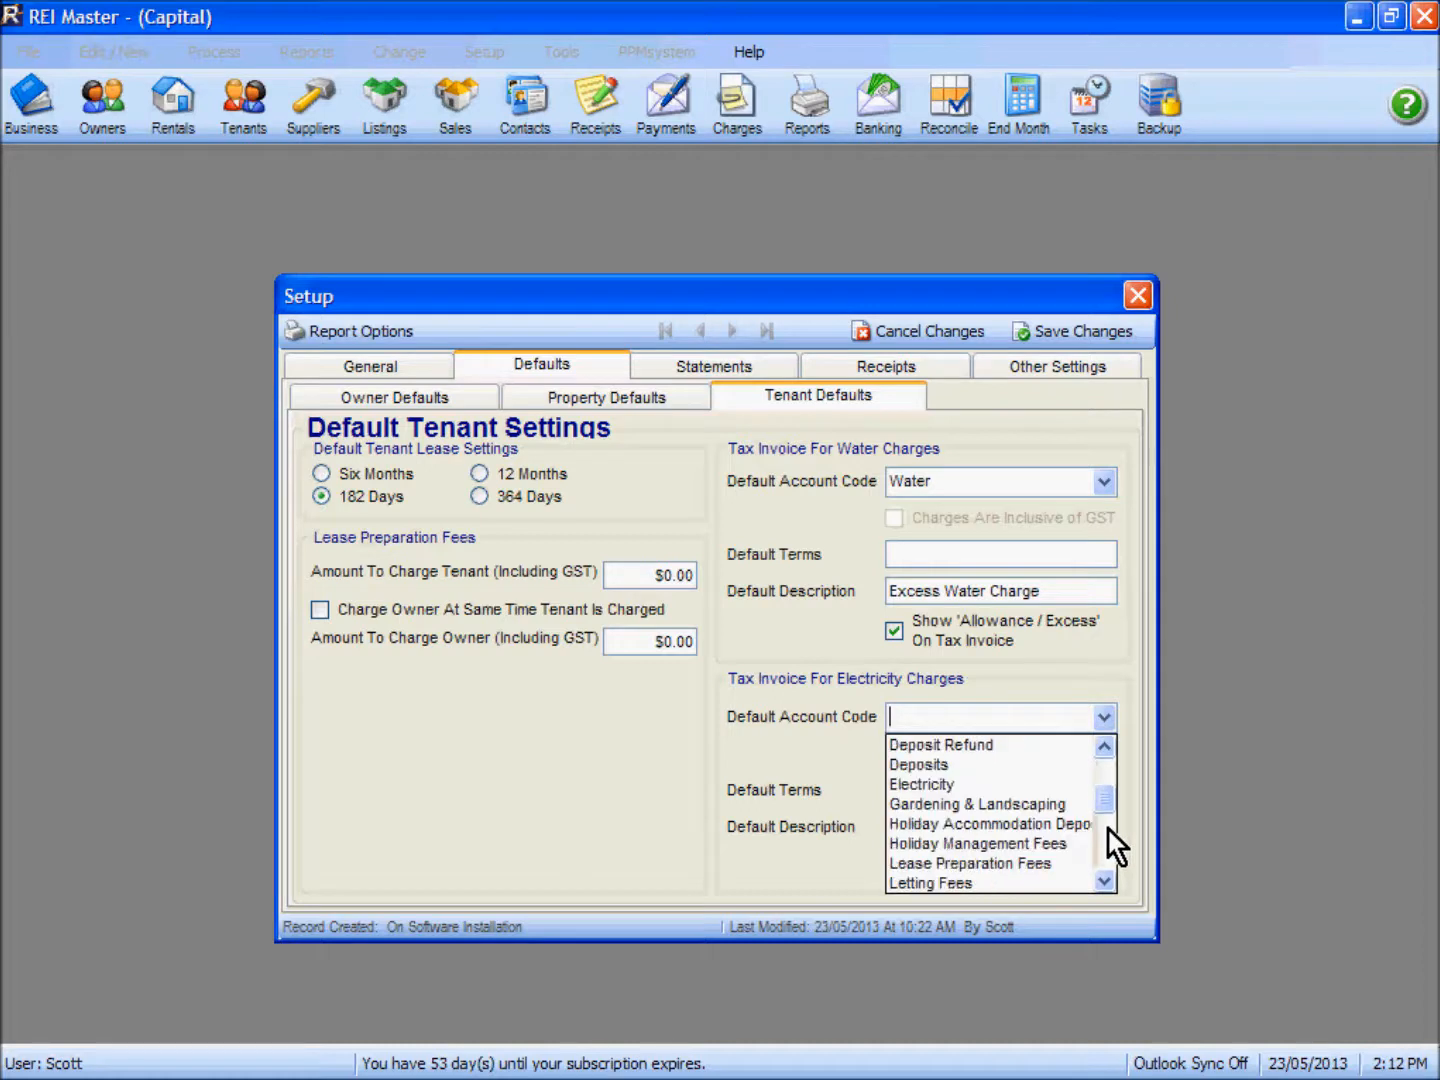
click(1013, 788)
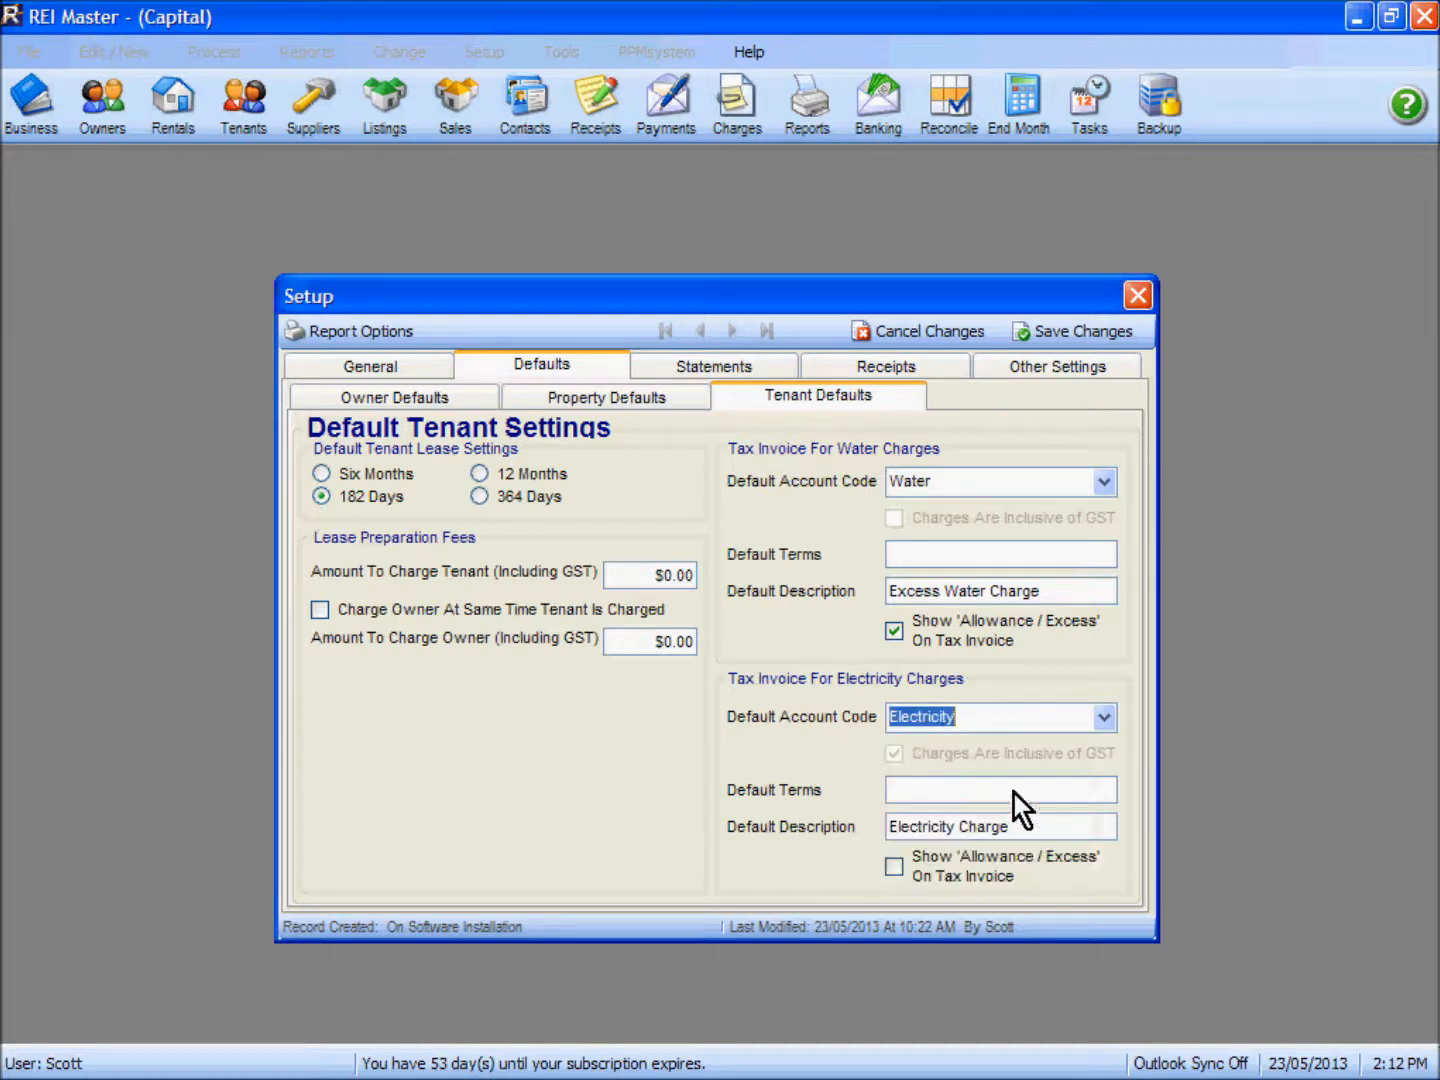
Step: Set the default terms for water charge tax invoices to "7 days net"
click(915, 551)
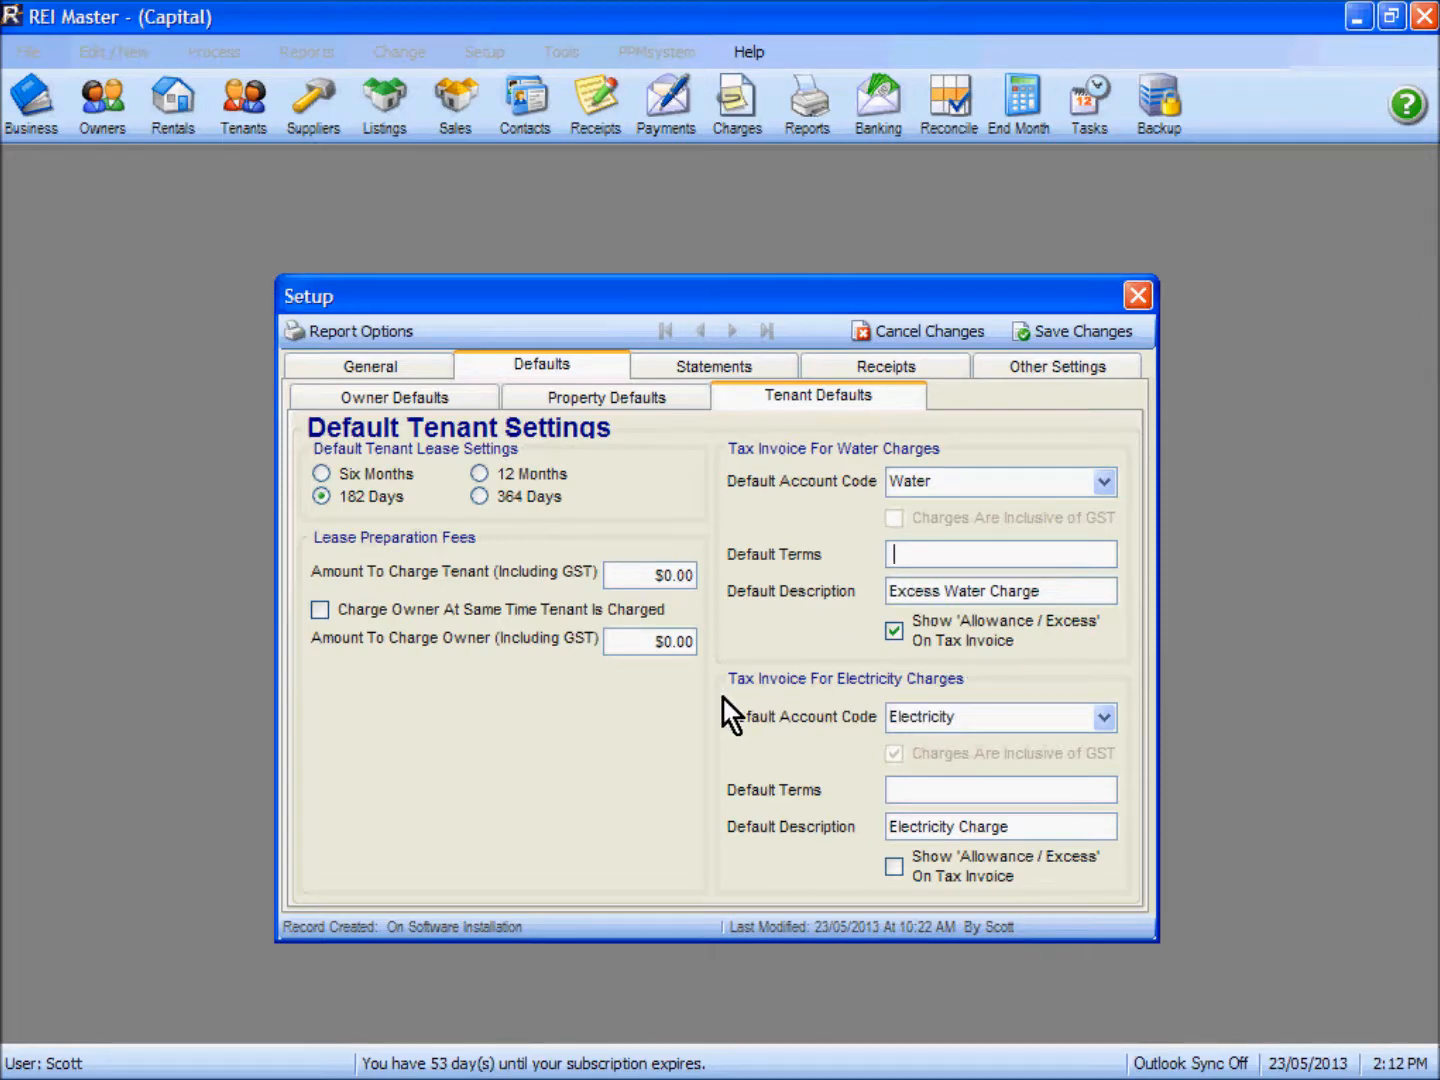
text(7 days net)
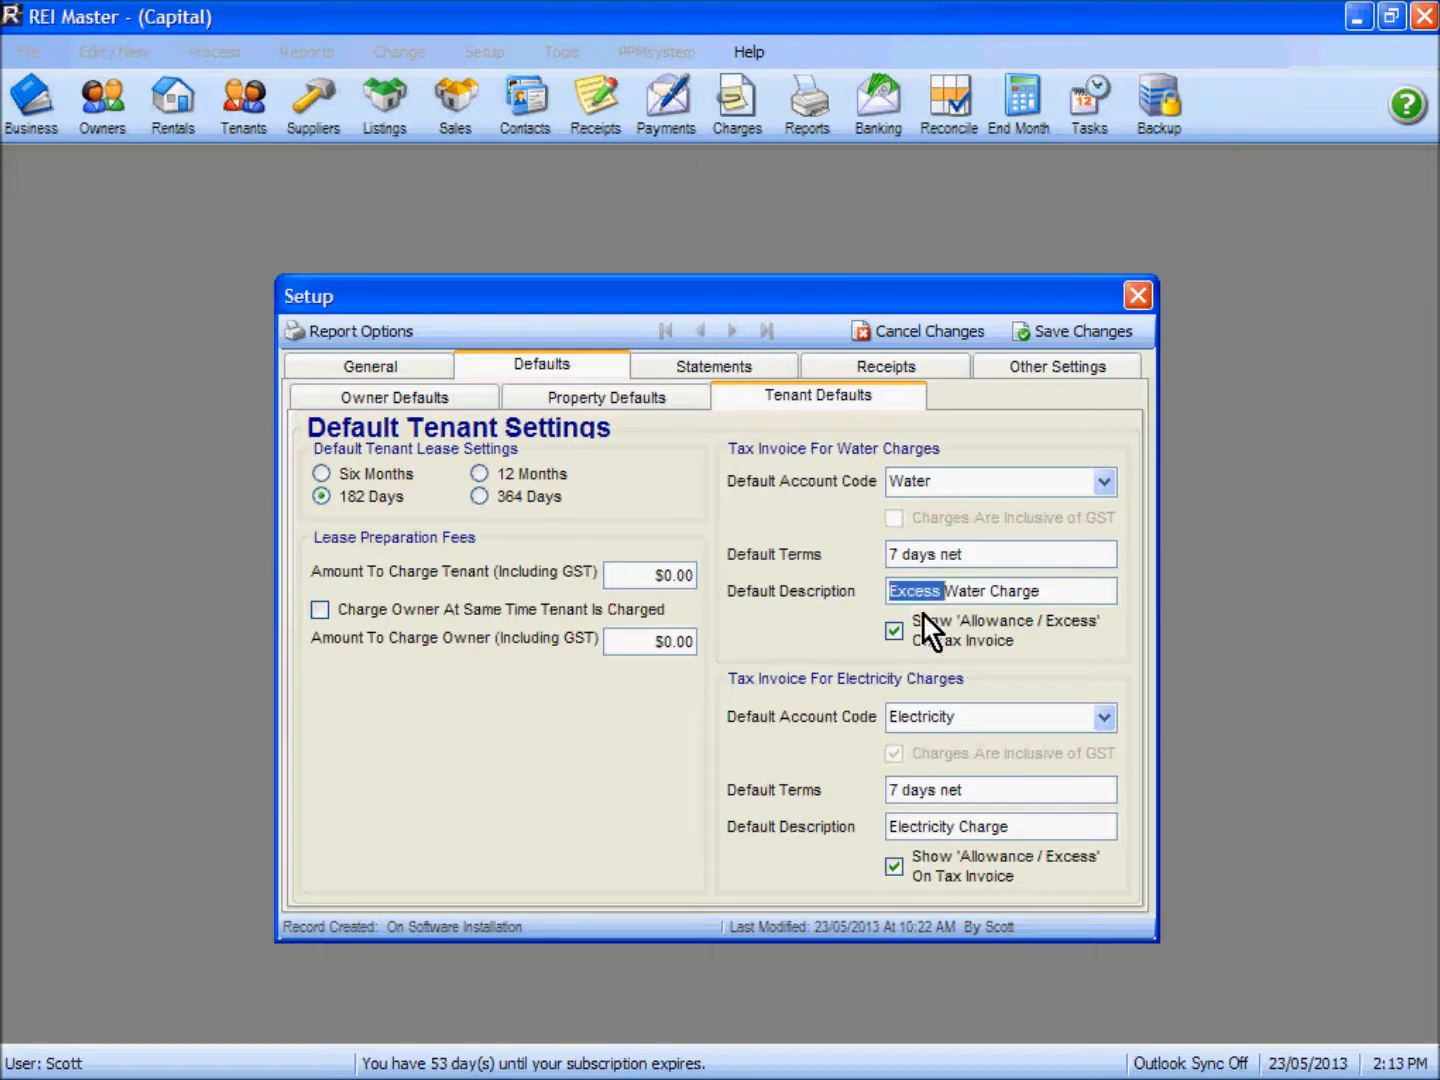
Step: Remove the word "Excess" from the default water charge description, and save and close the setup
key(Delete)
click(1078, 331)
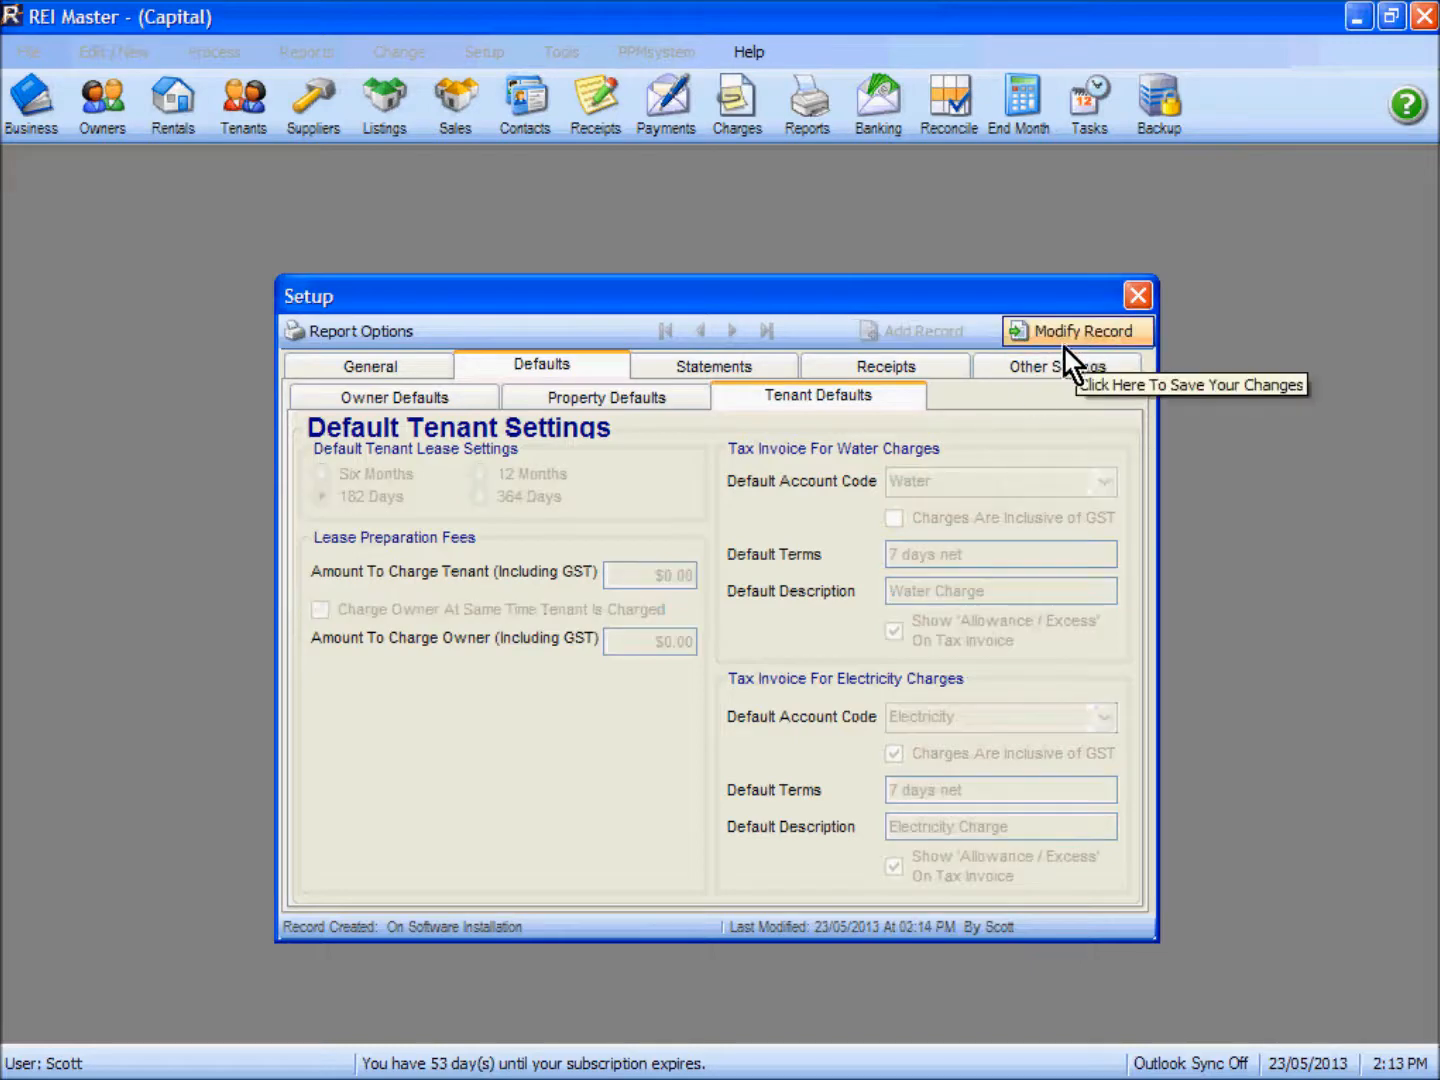
click(1138, 295)
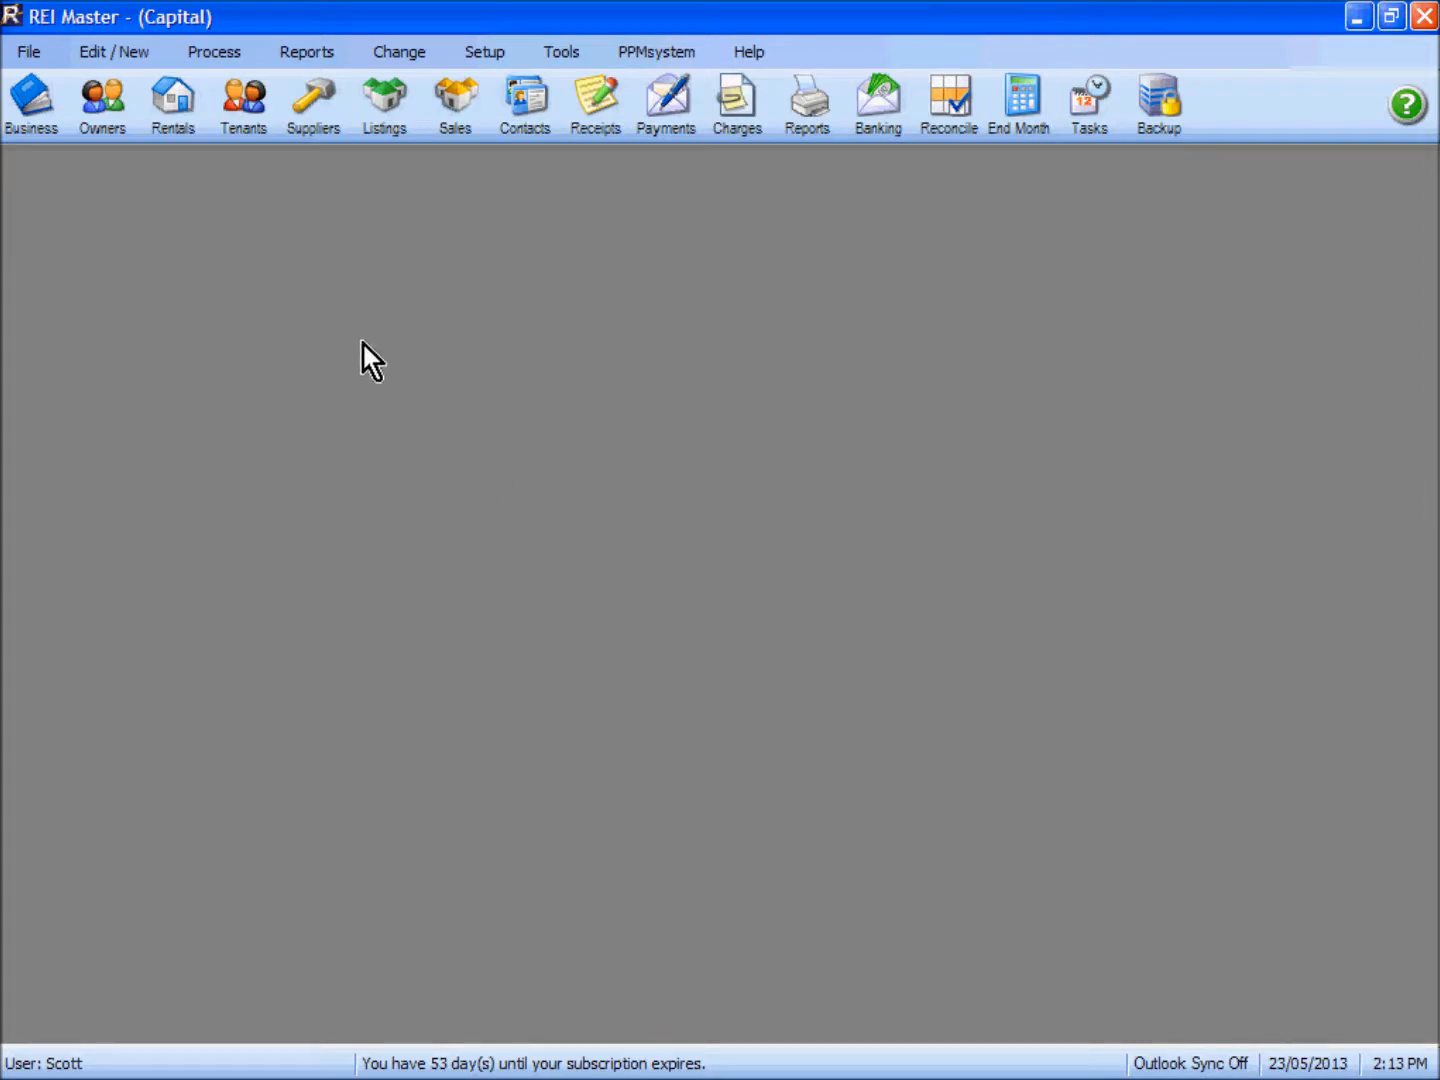
Step: Open the tenant record with the $500.00 weekly rent and go through its electricity and water tariff/meter calculators, ending on water
click(245, 118)
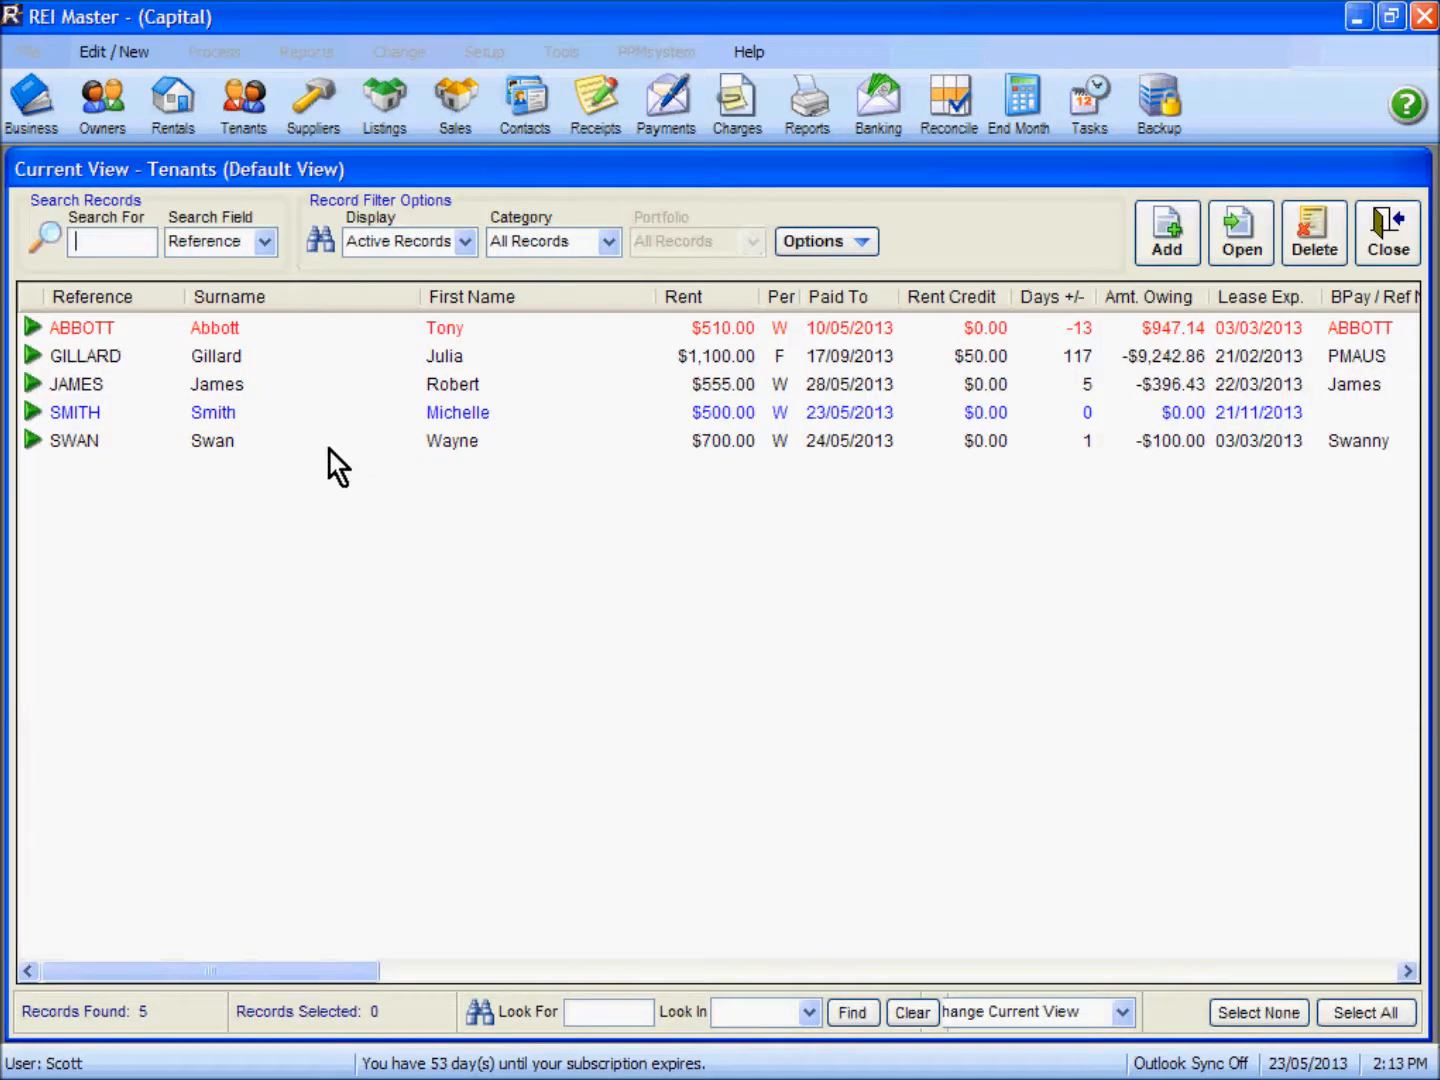
double_click(471, 413)
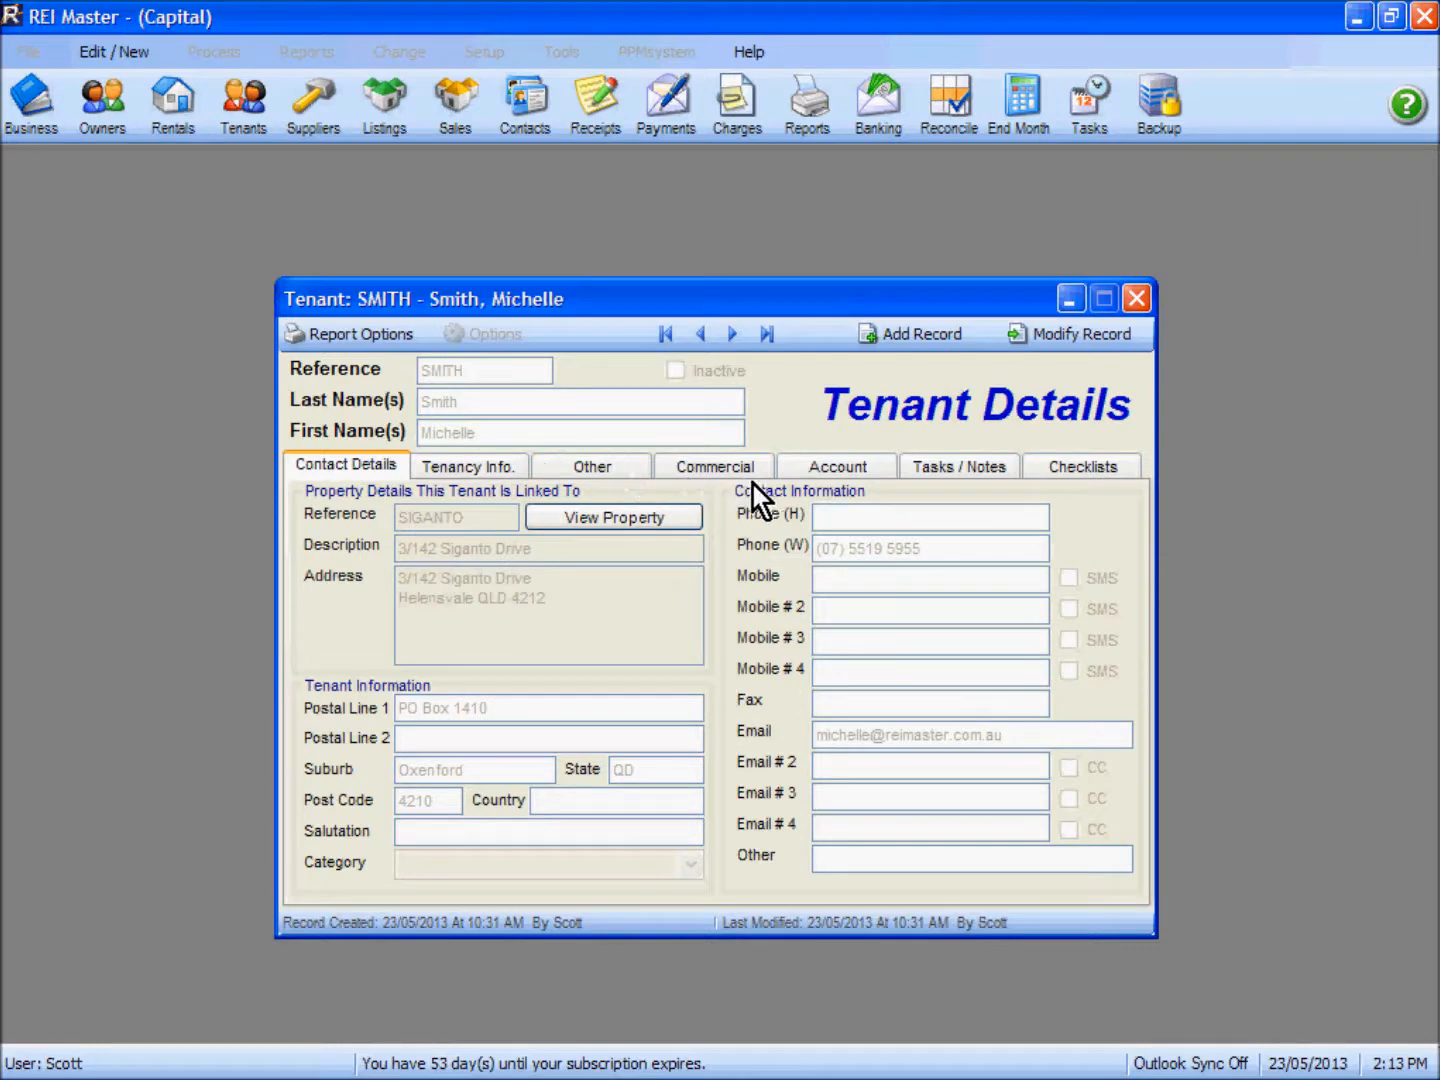
click(487, 469)
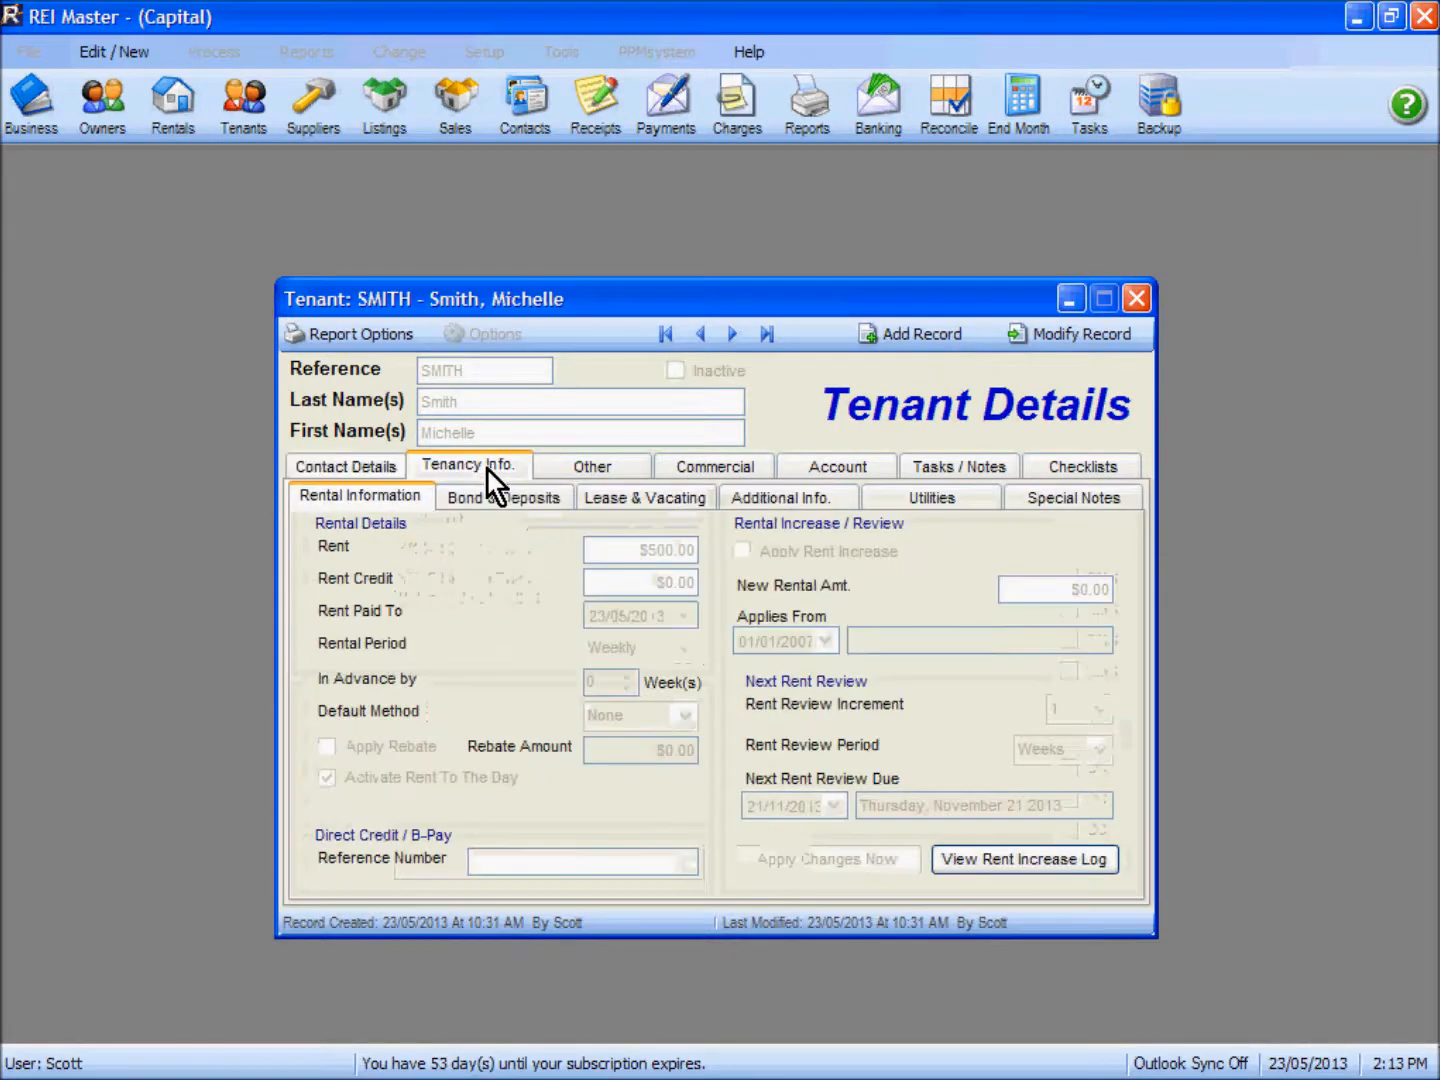
click(929, 500)
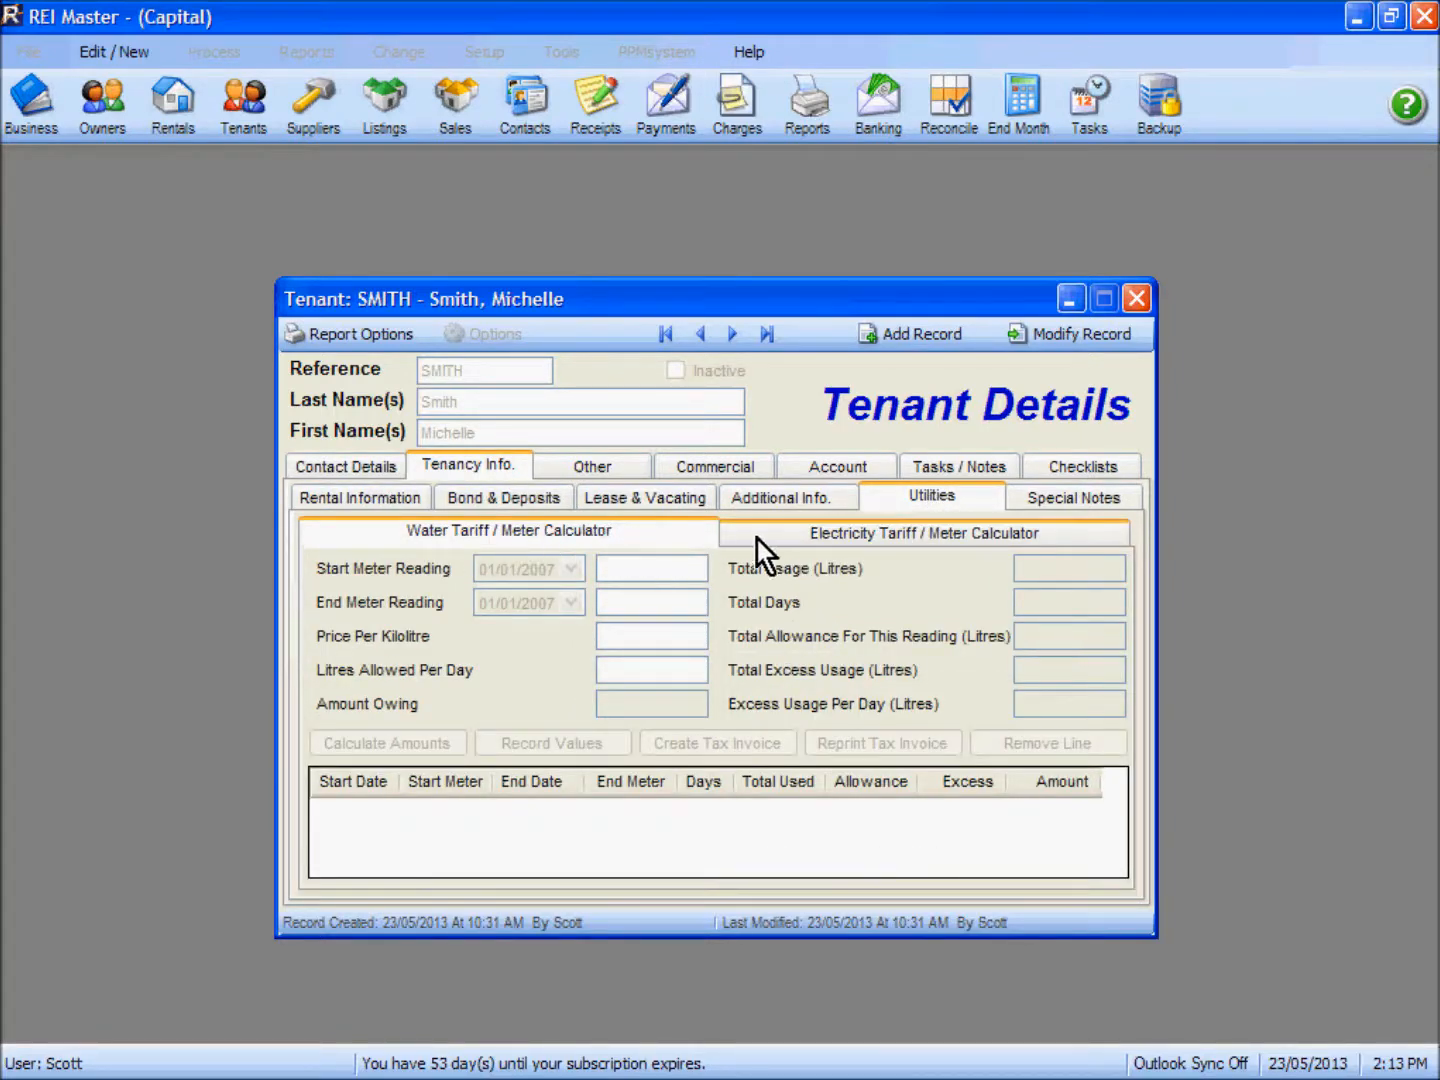
click(922, 538)
click(603, 537)
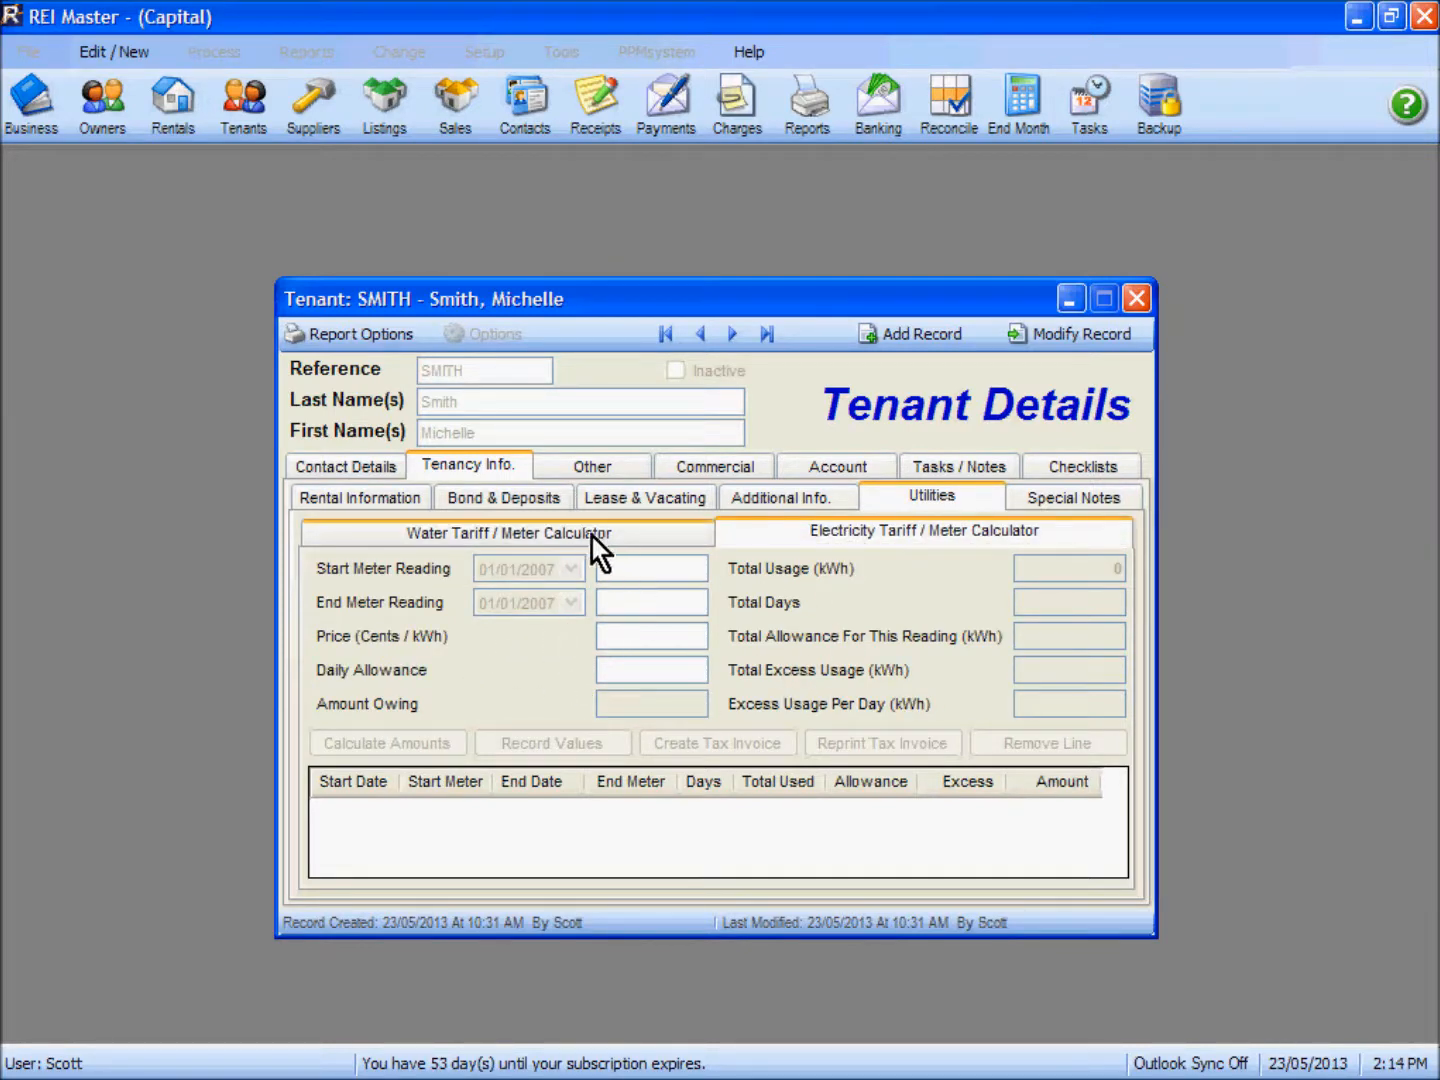
click(528, 534)
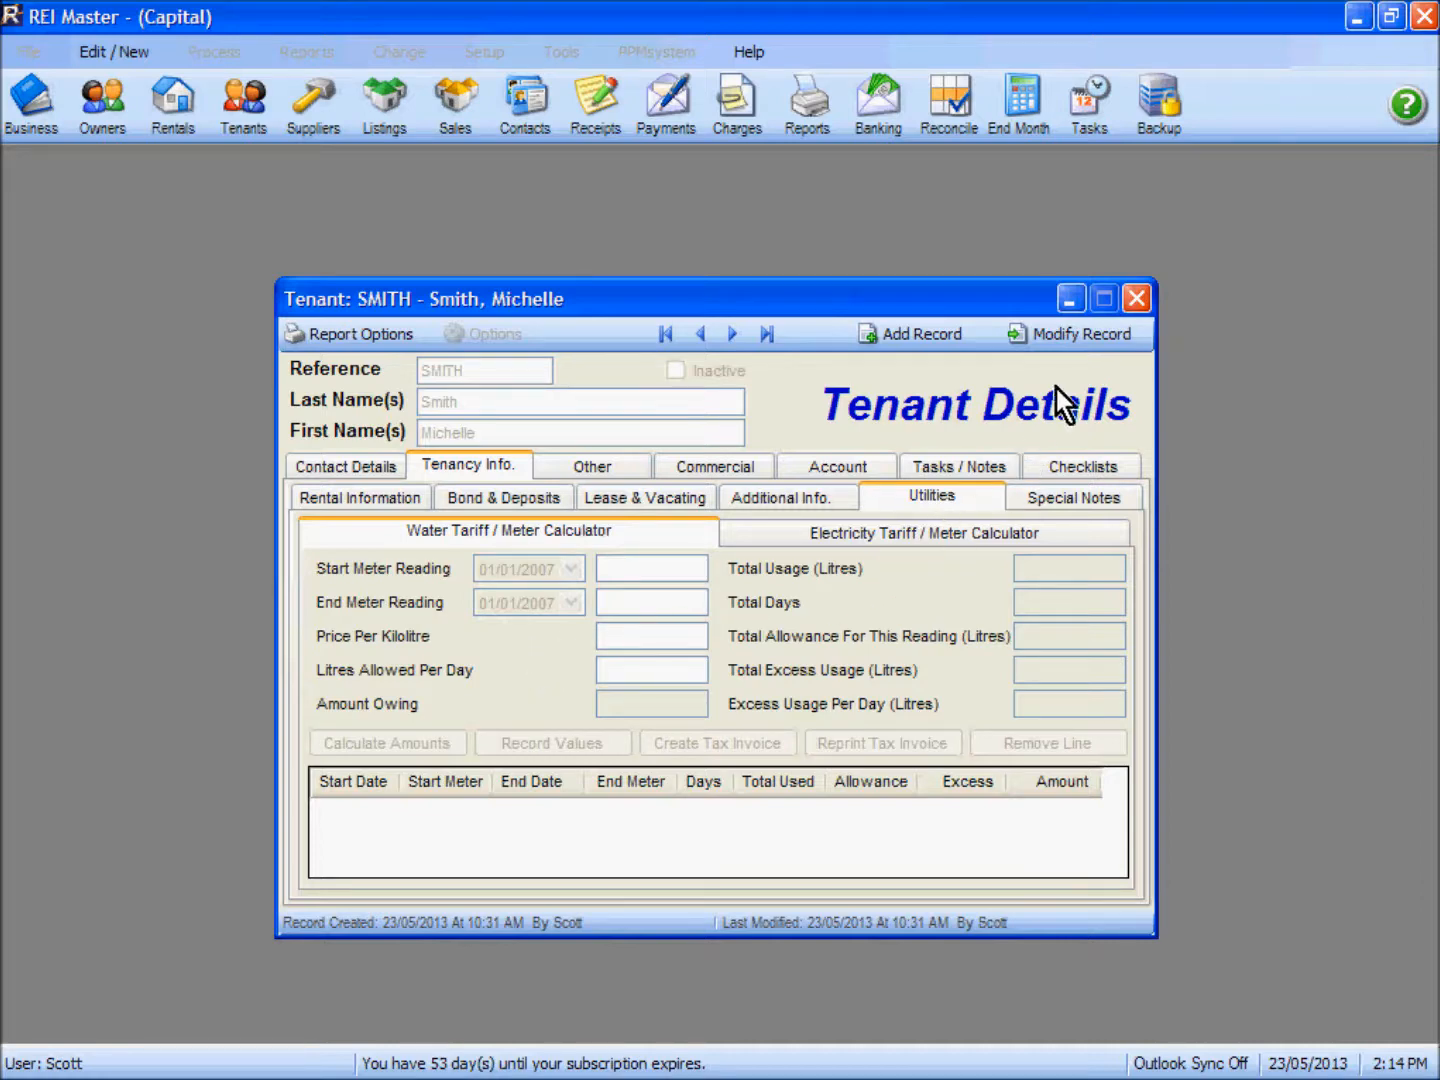
Step: Start modifying the tenant record and set the water start meter reading date to 20/02/2013
click(1075, 337)
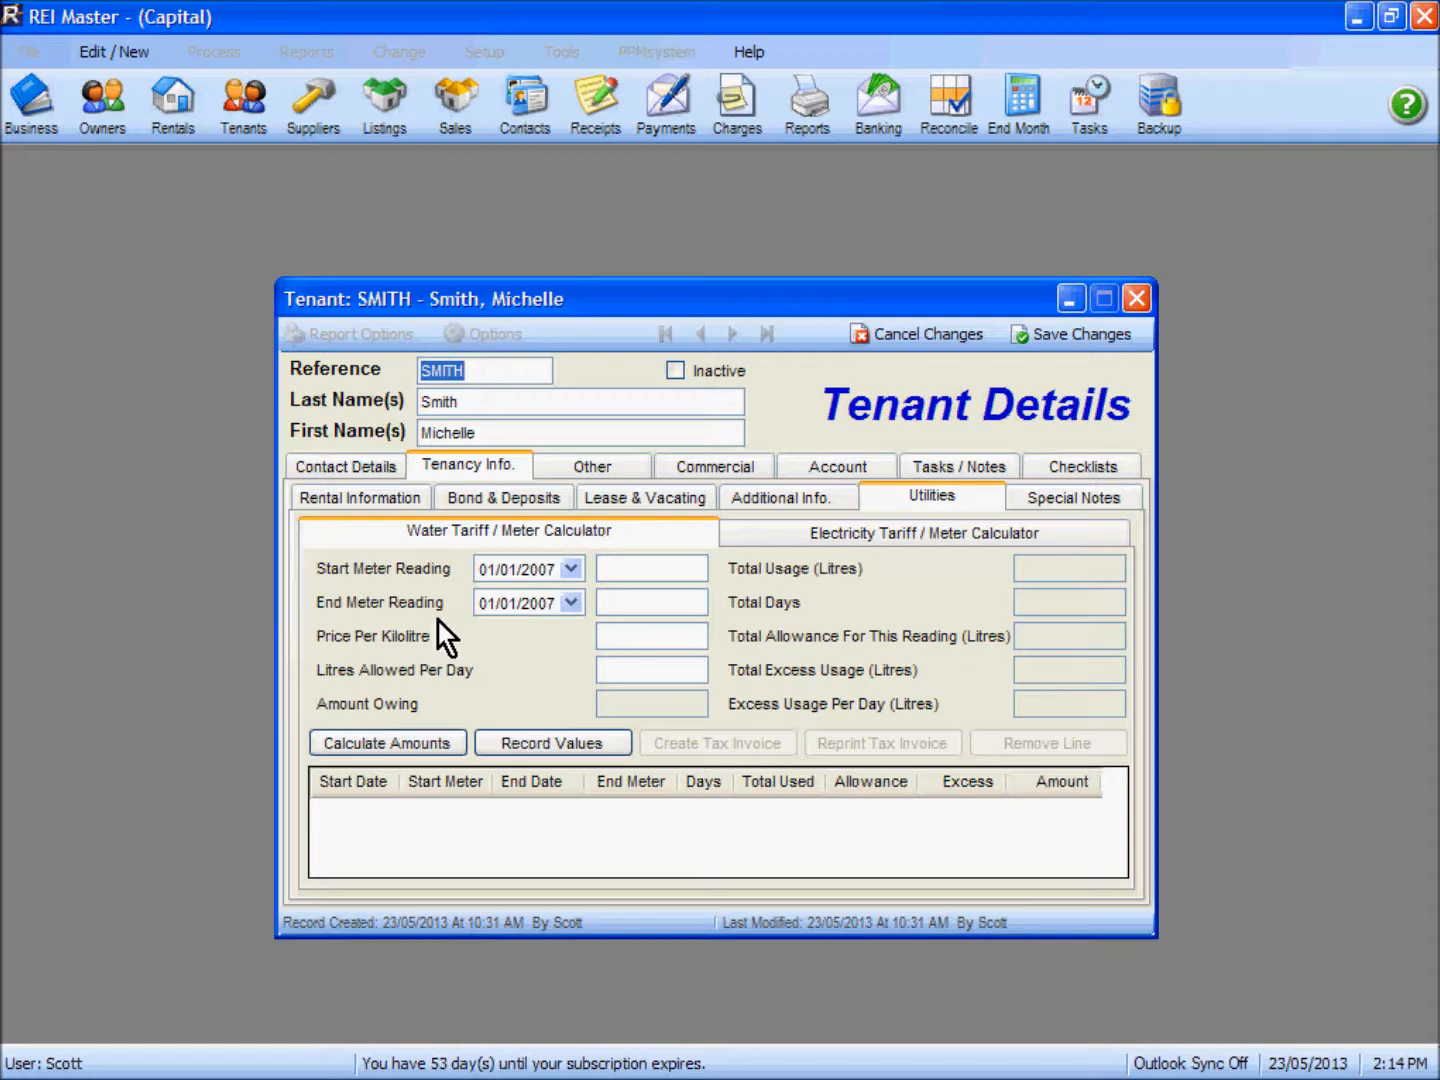
click(572, 569)
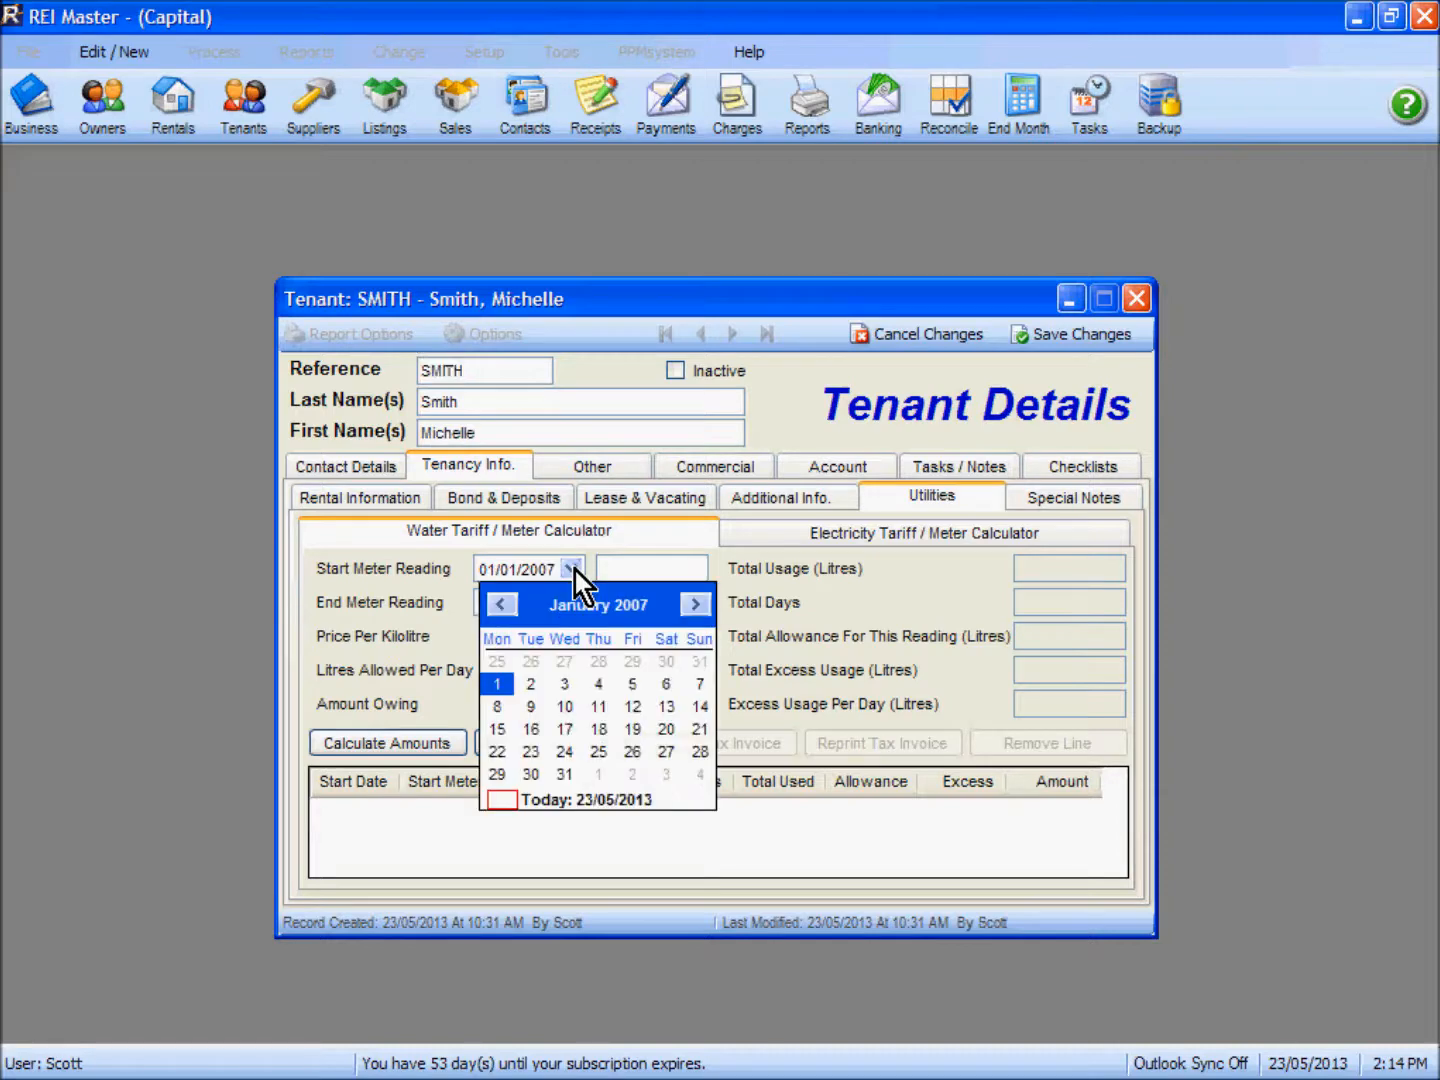
click(619, 799)
click(571, 569)
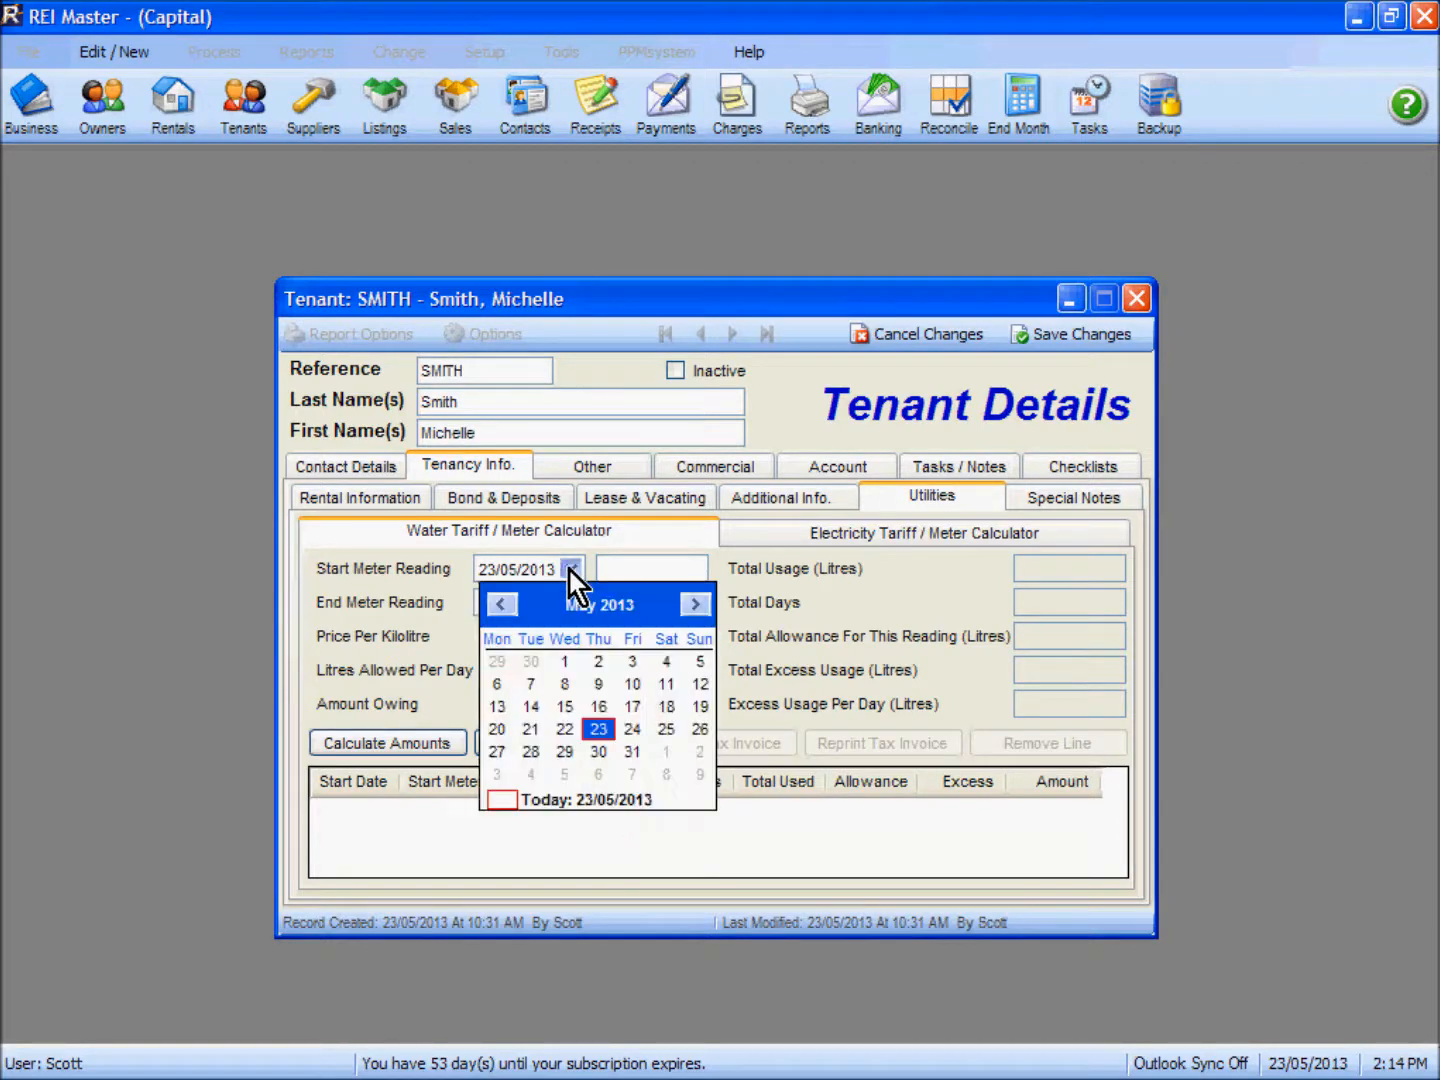
click(498, 606)
click(497, 606)
click(498, 607)
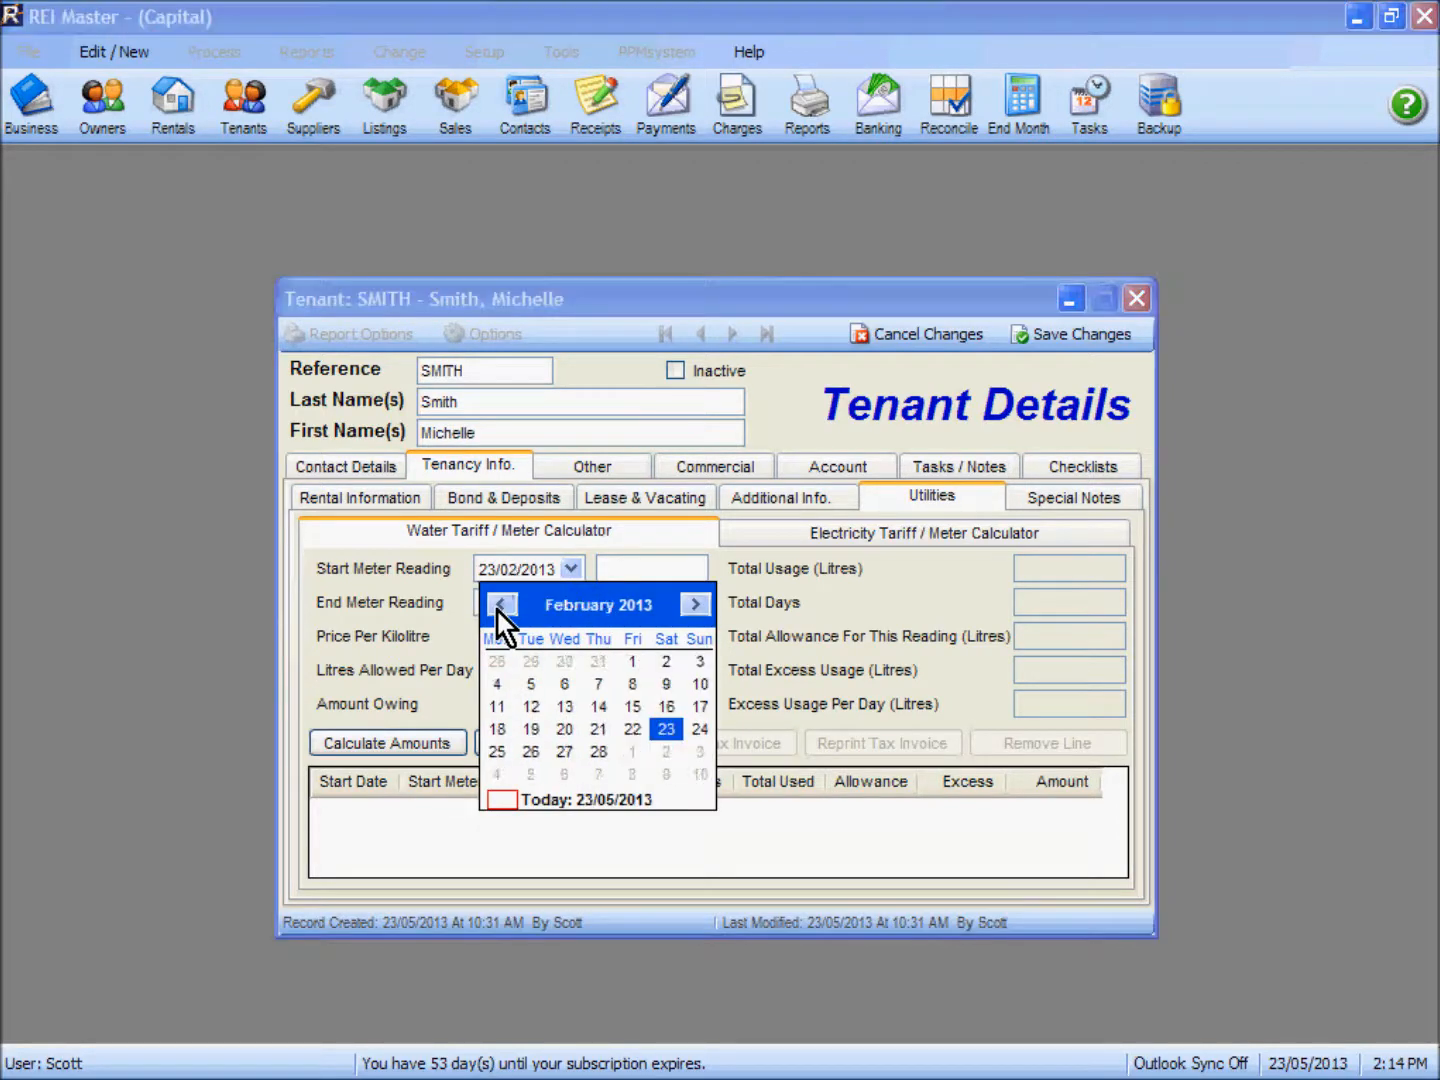
click(566, 729)
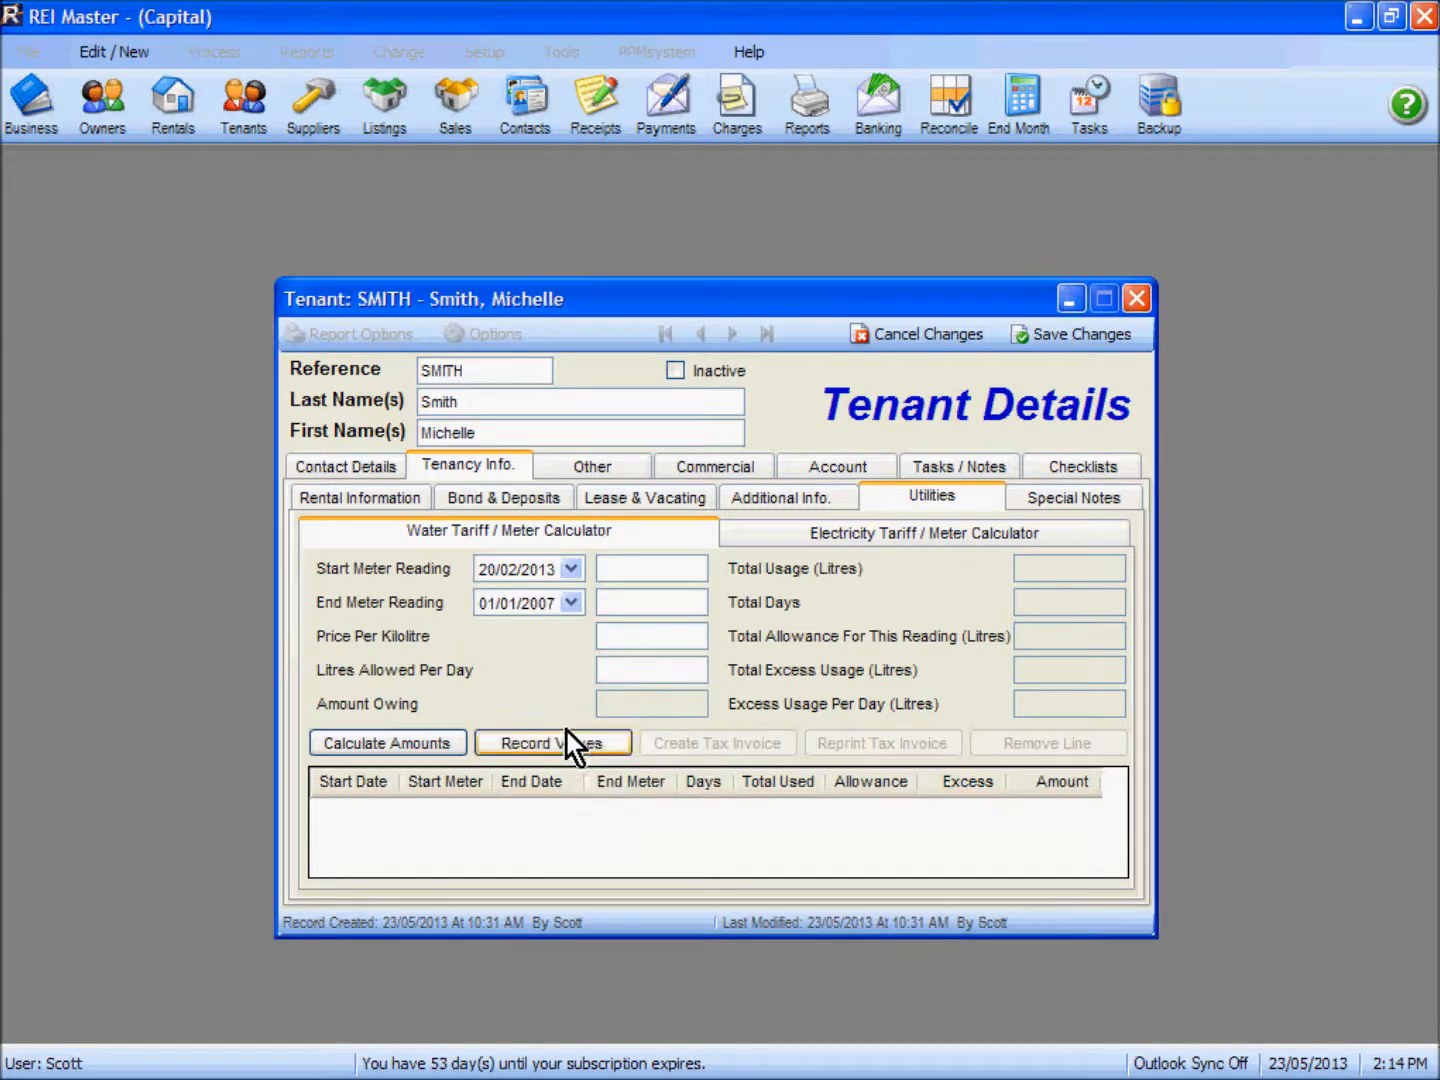
Step: Set the water end meter reading date to 20/05/2013
click(571, 603)
click(617, 832)
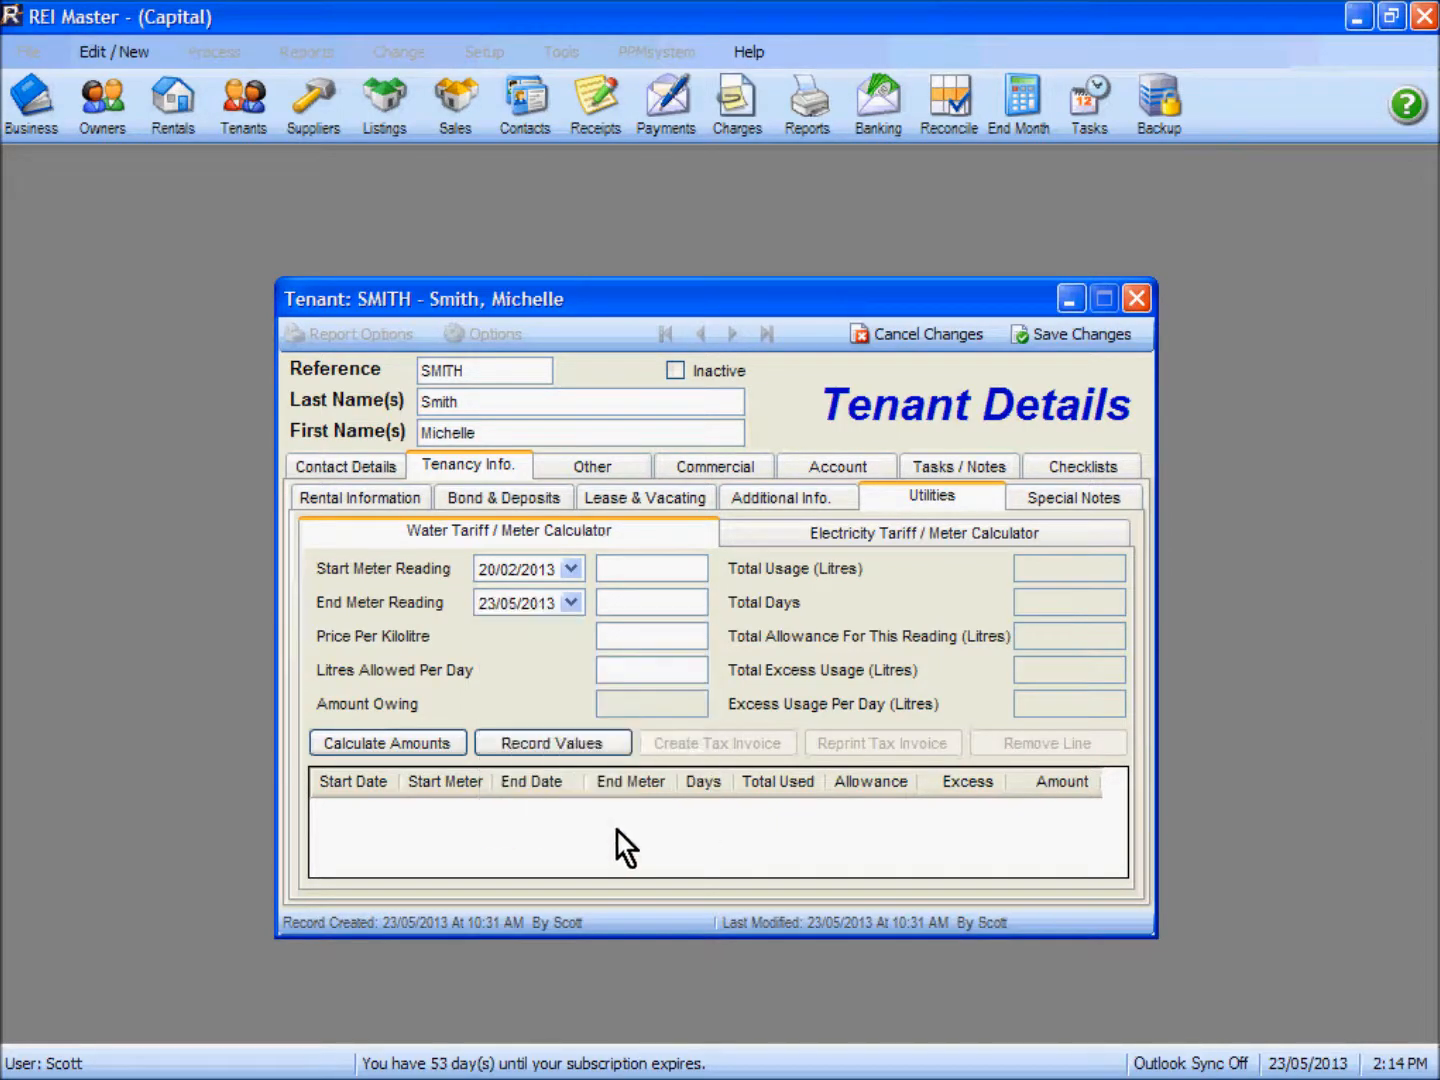
click(572, 604)
click(522, 668)
Step: Enter a start meter reading of 1000000, an end meter reading of 1015000 and a price per kilolitre of $3.2692
click(627, 565)
text(1000000)
click(661, 607)
text(1015000)
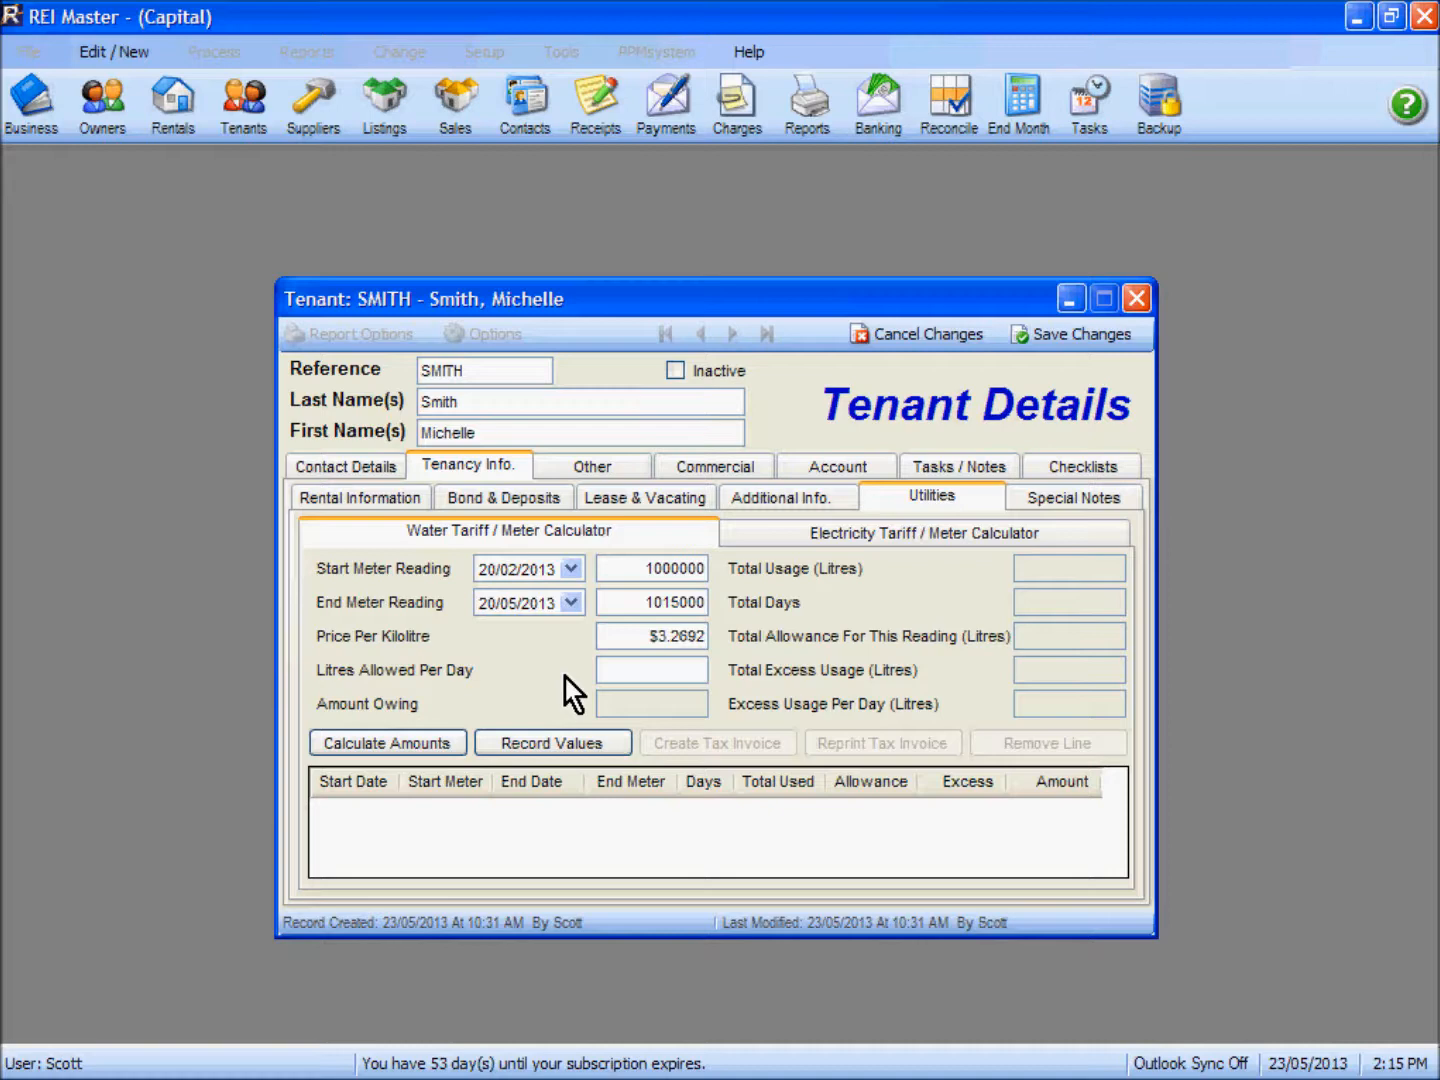
text(0)
Step: Set the litres allowed per day to 0, then calculate the water amounts and record the values
click(380, 749)
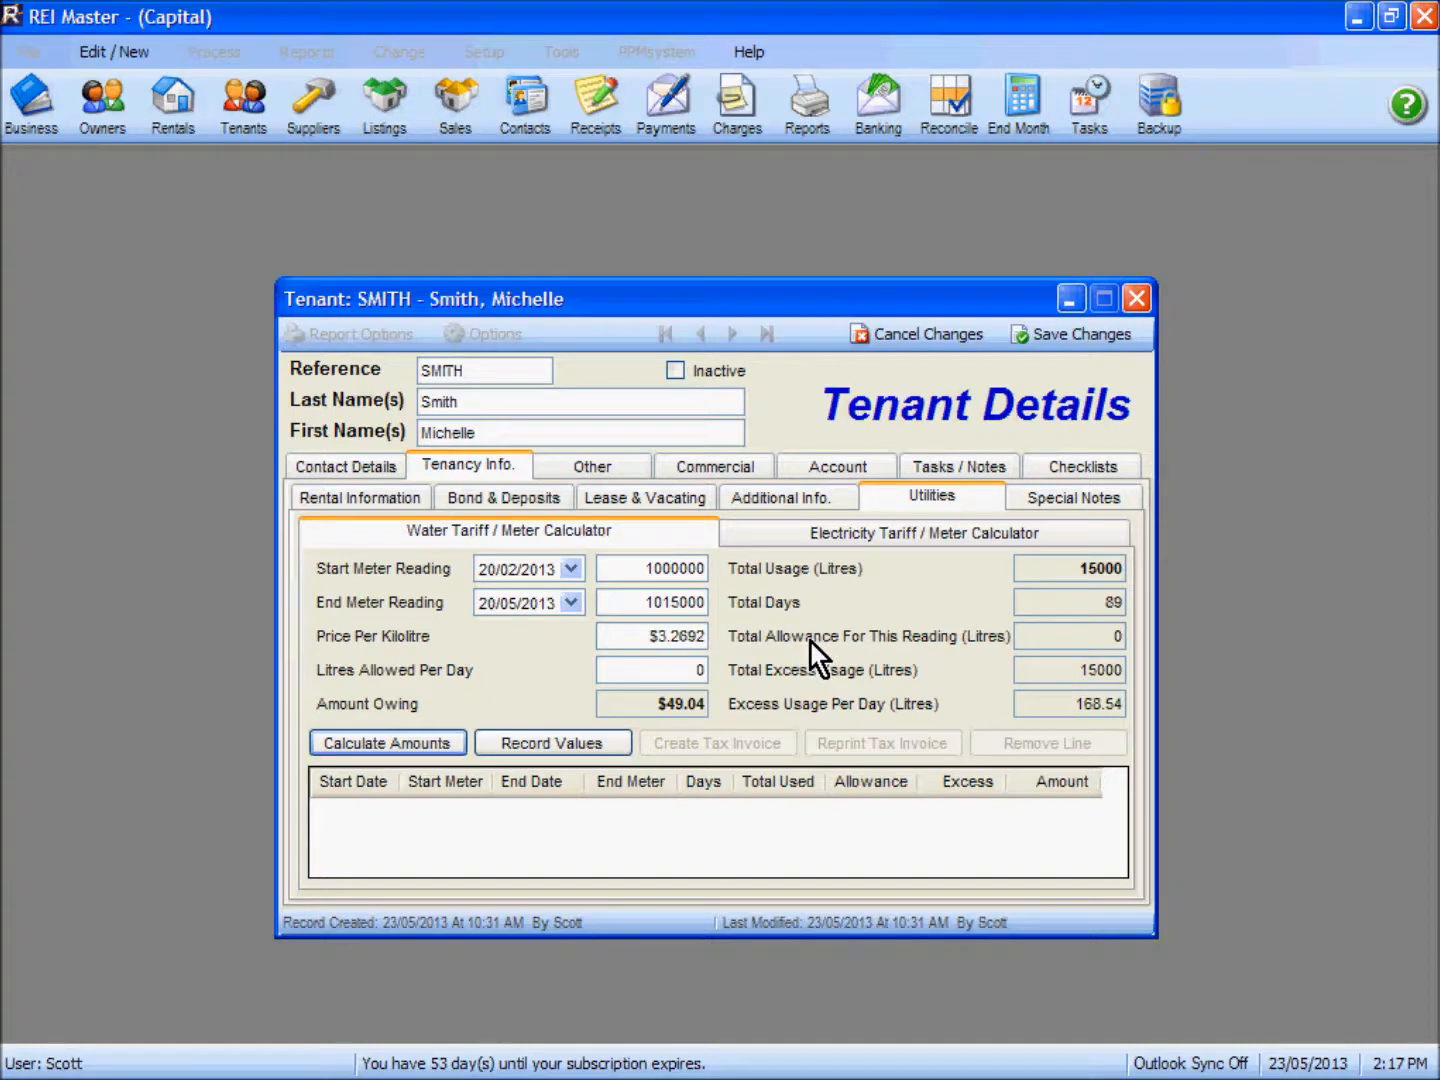
click(542, 746)
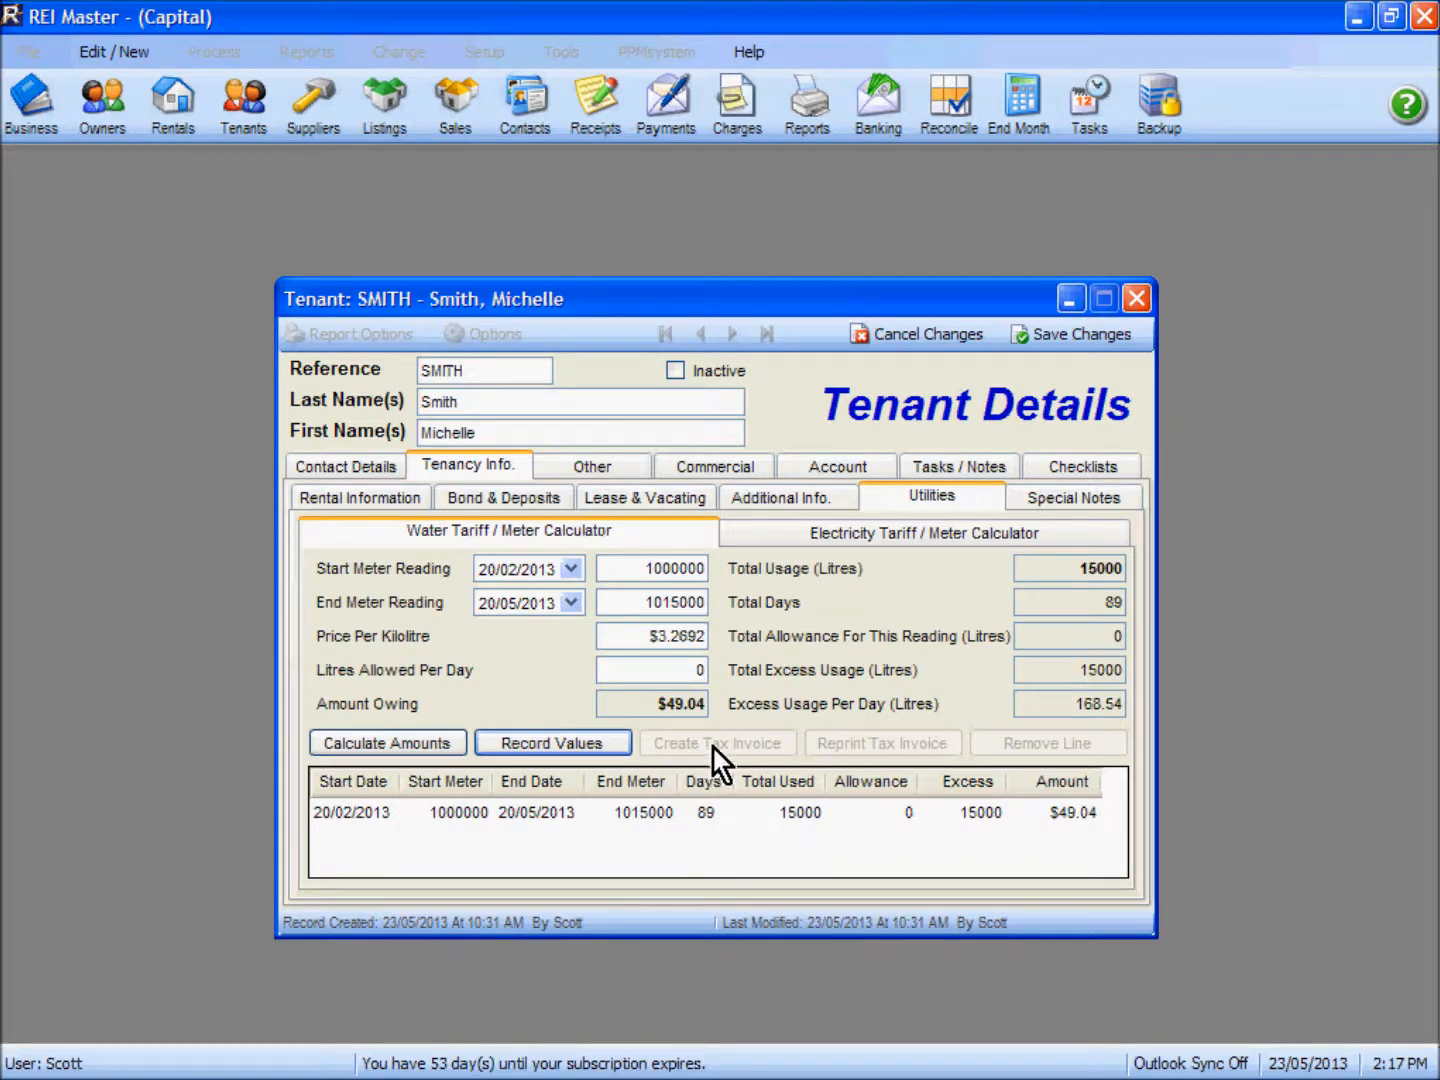
Step: Create a tax invoice from the recorded water reading line, with the payment directed to the owner account
click(562, 815)
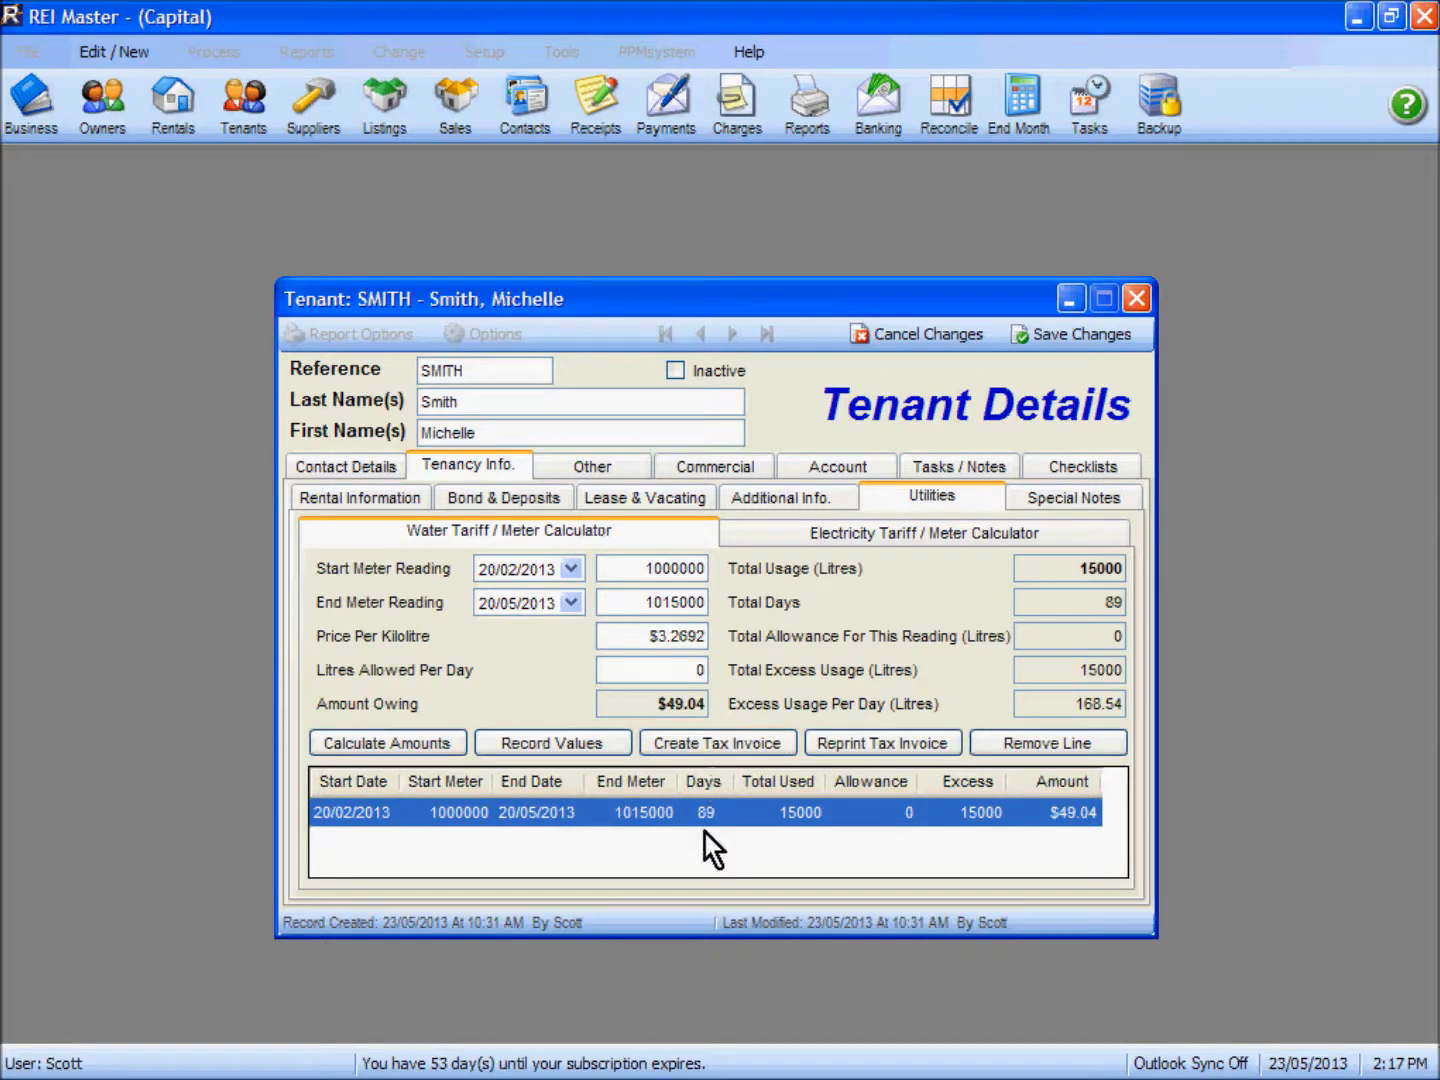
click(725, 744)
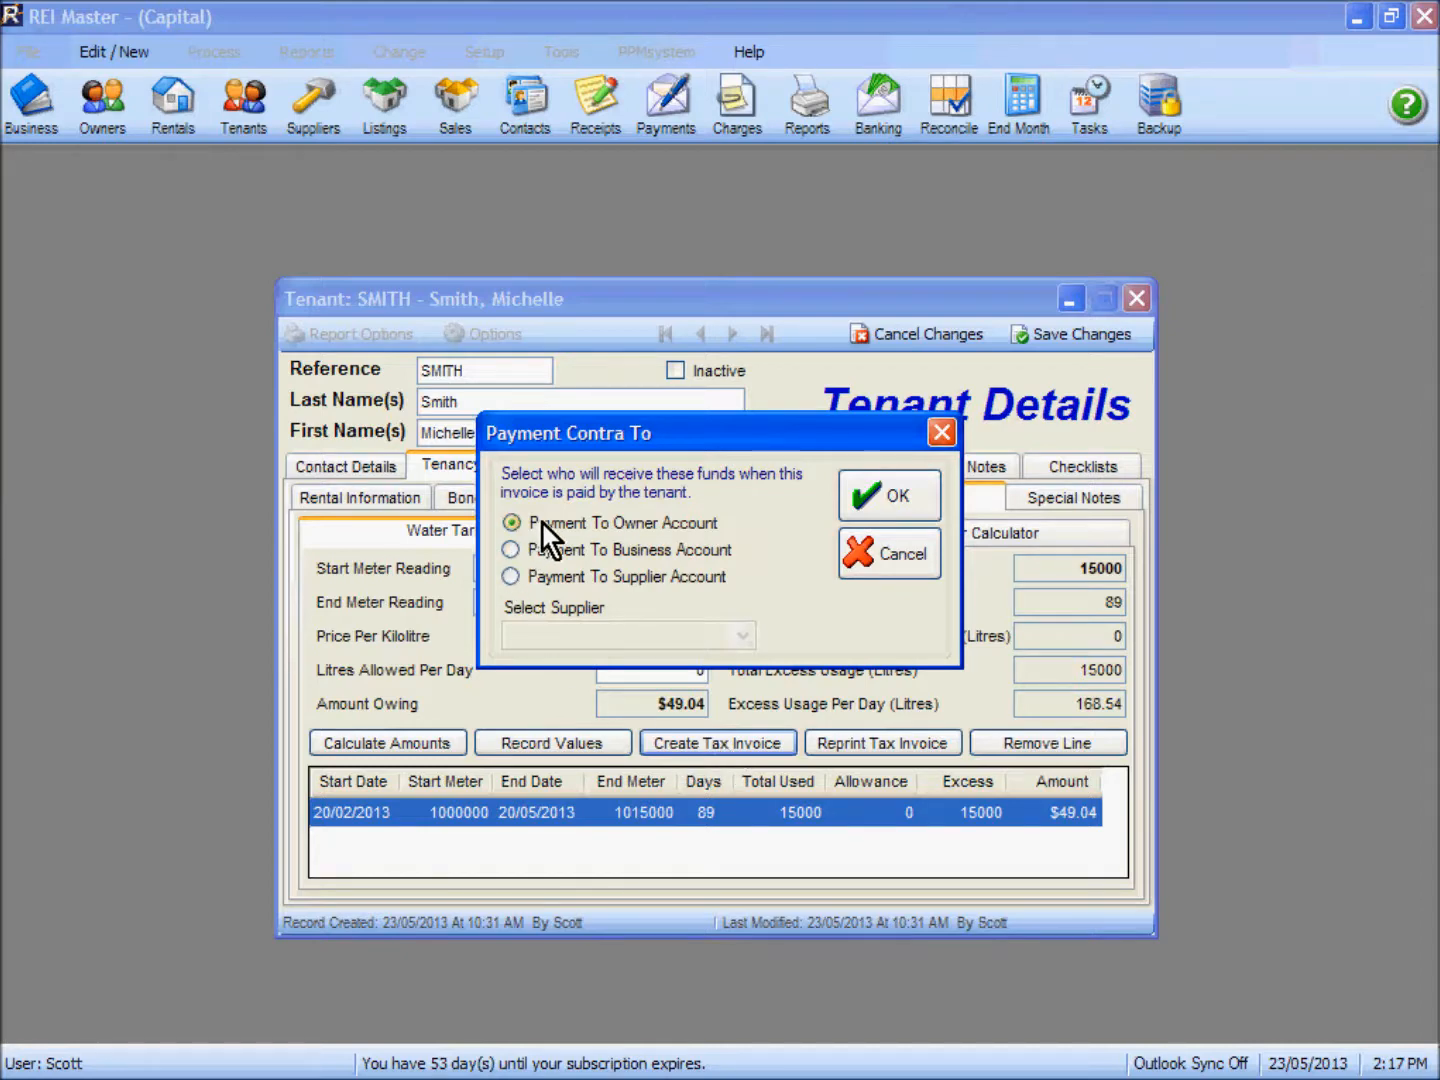
click(561, 577)
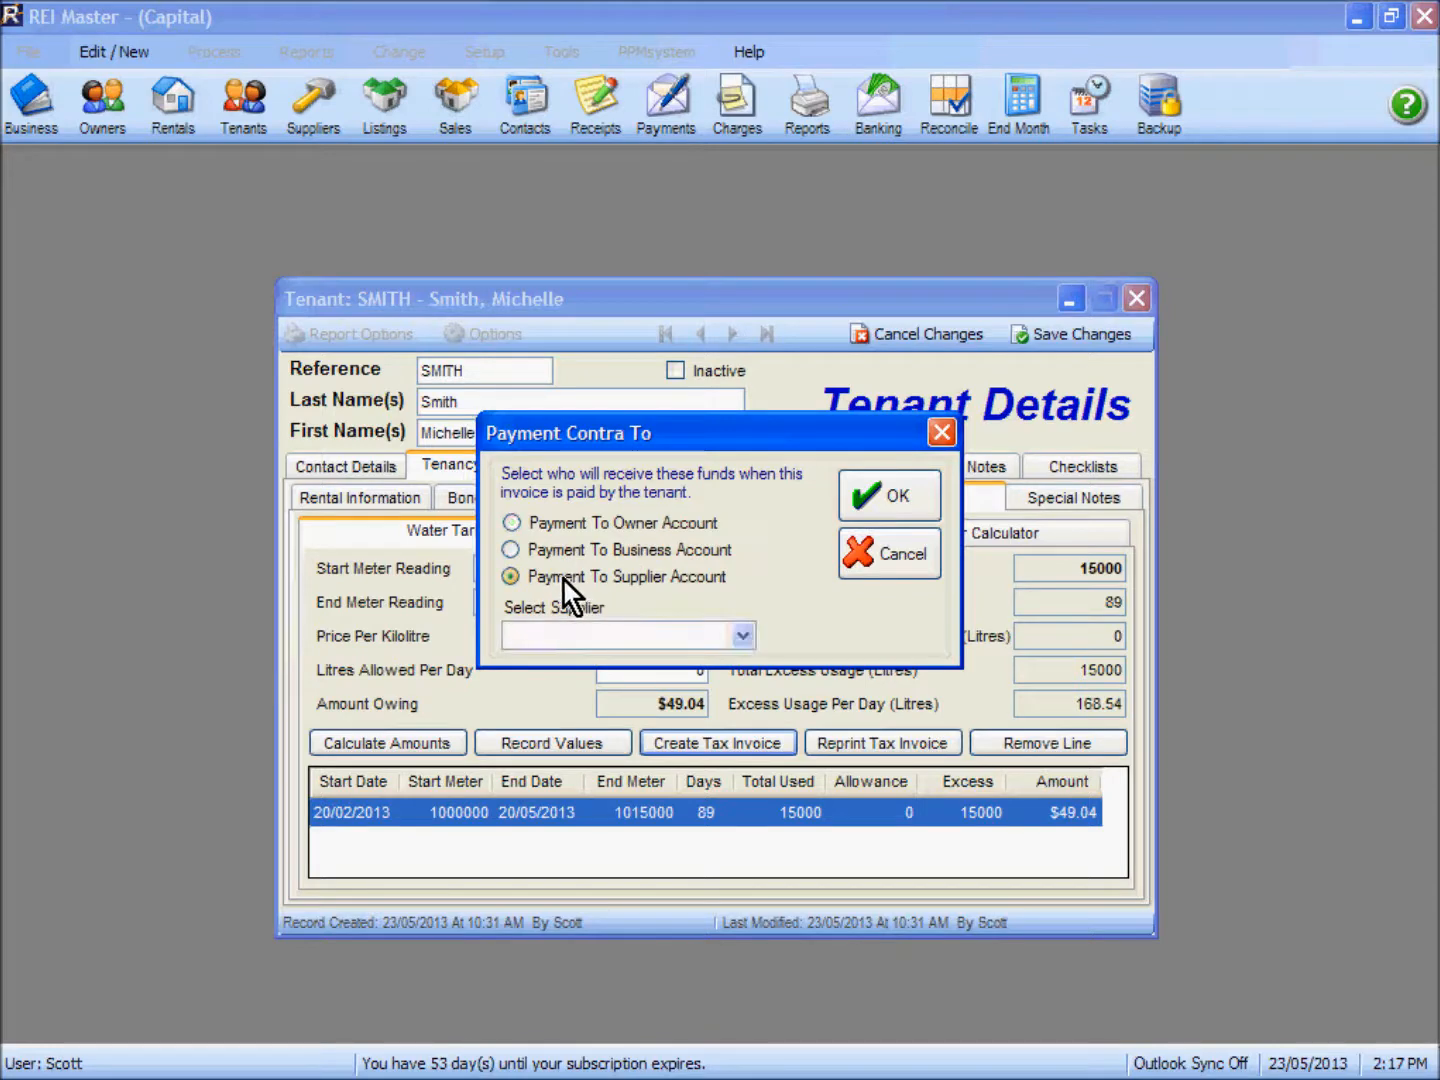
click(742, 639)
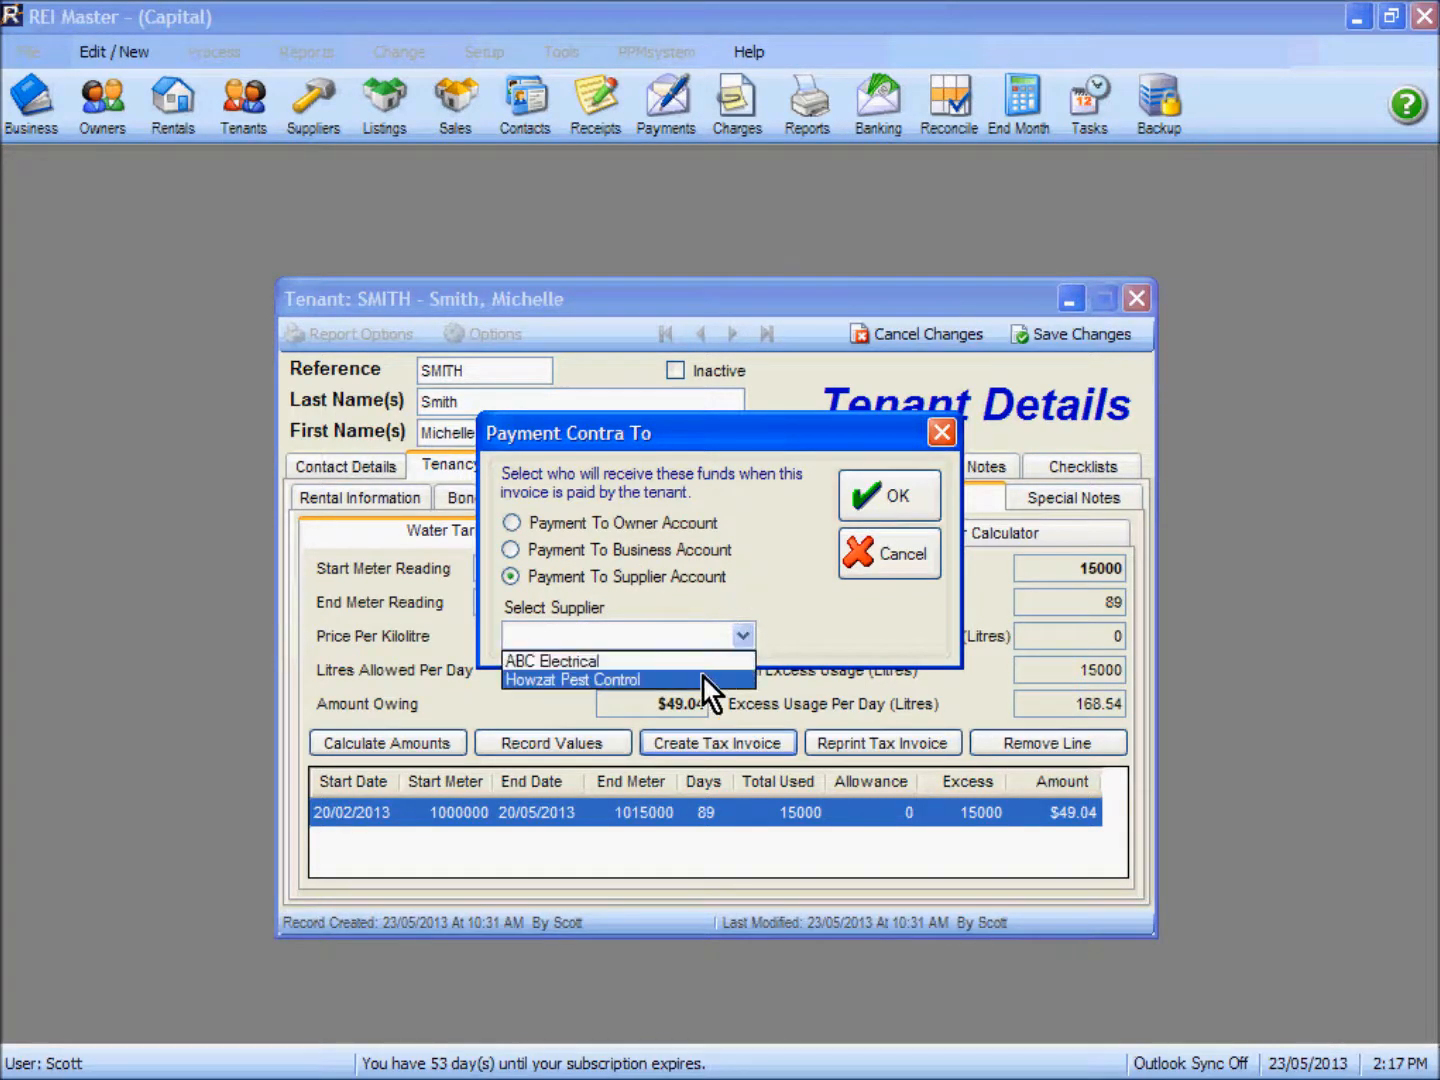
click(761, 538)
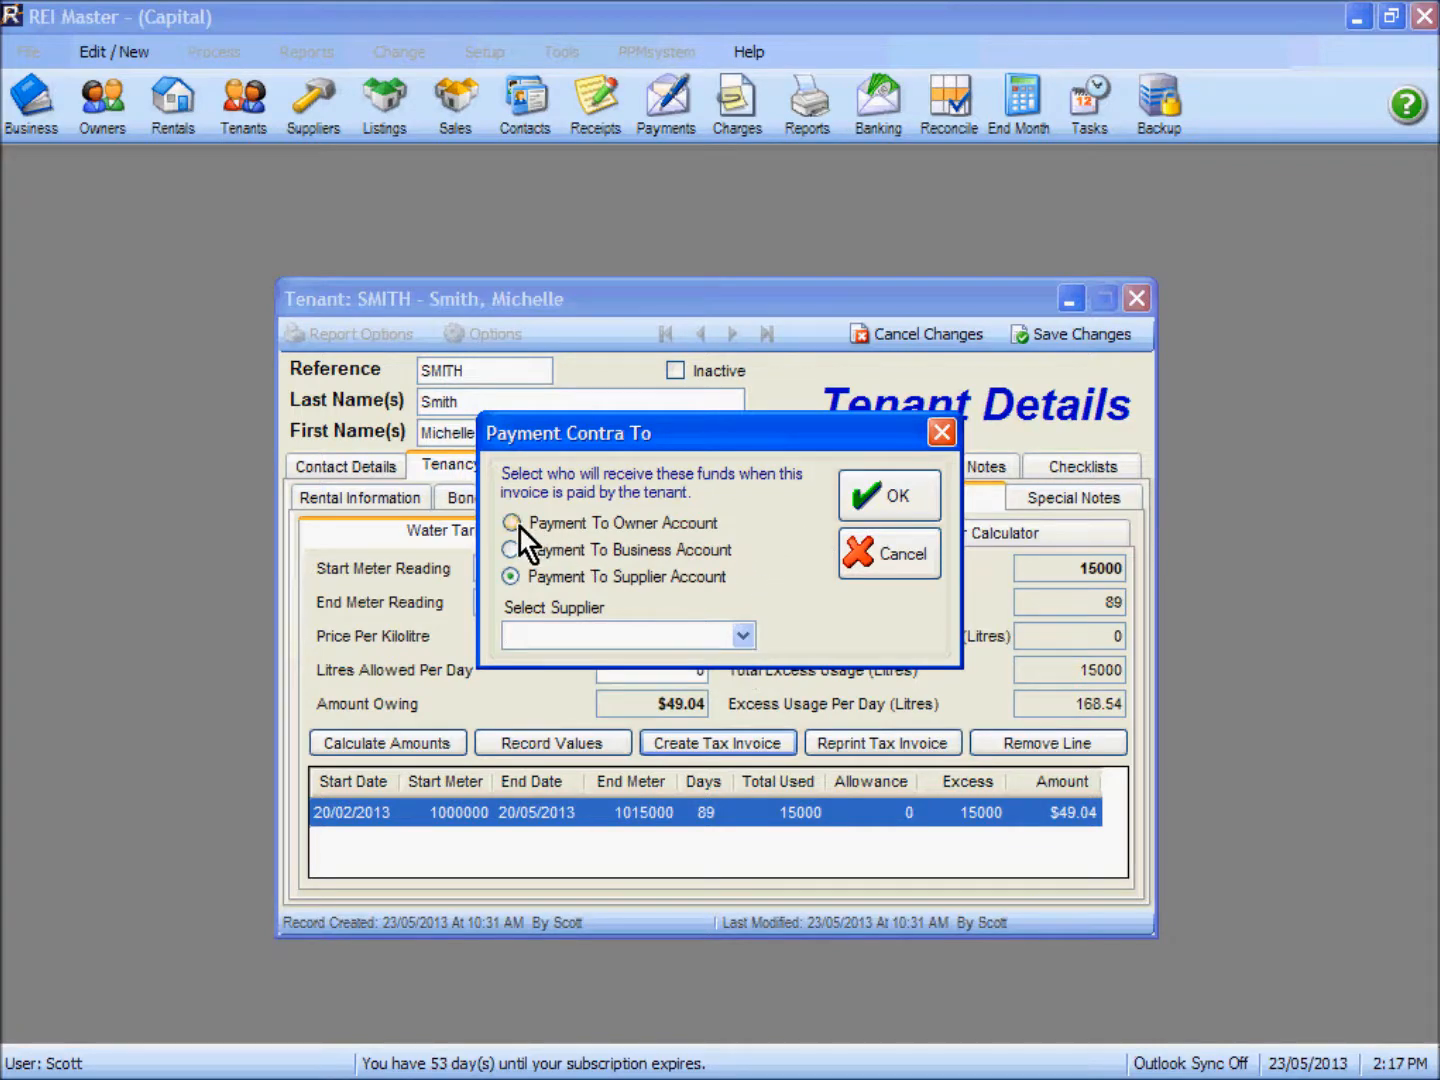
click(517, 527)
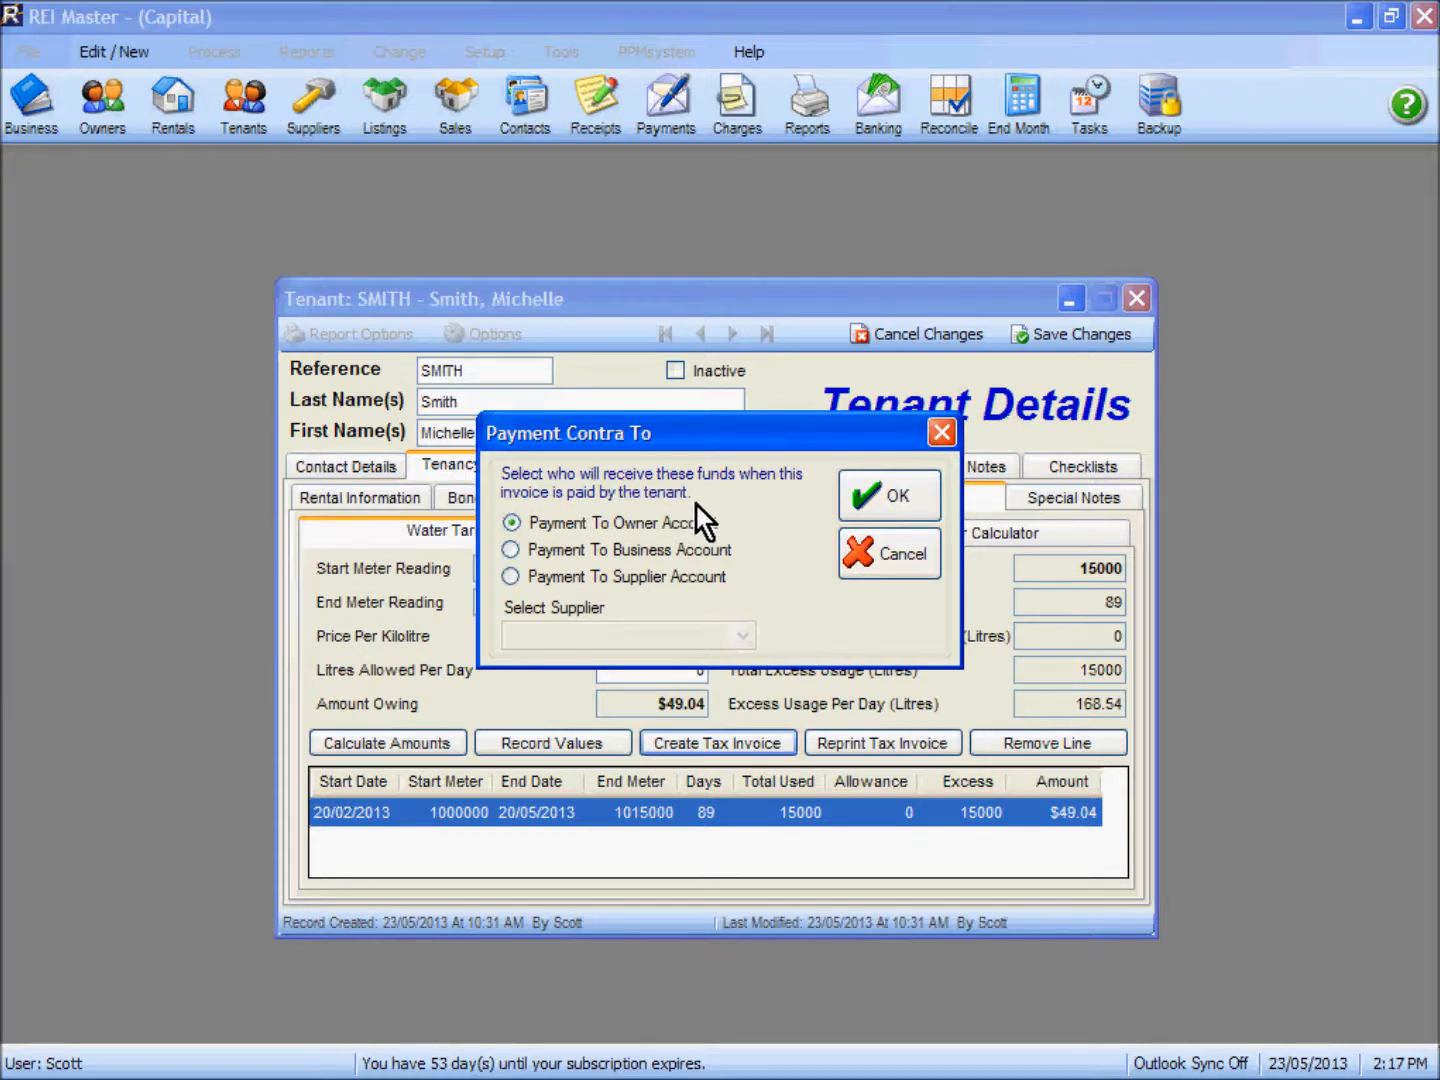
click(888, 497)
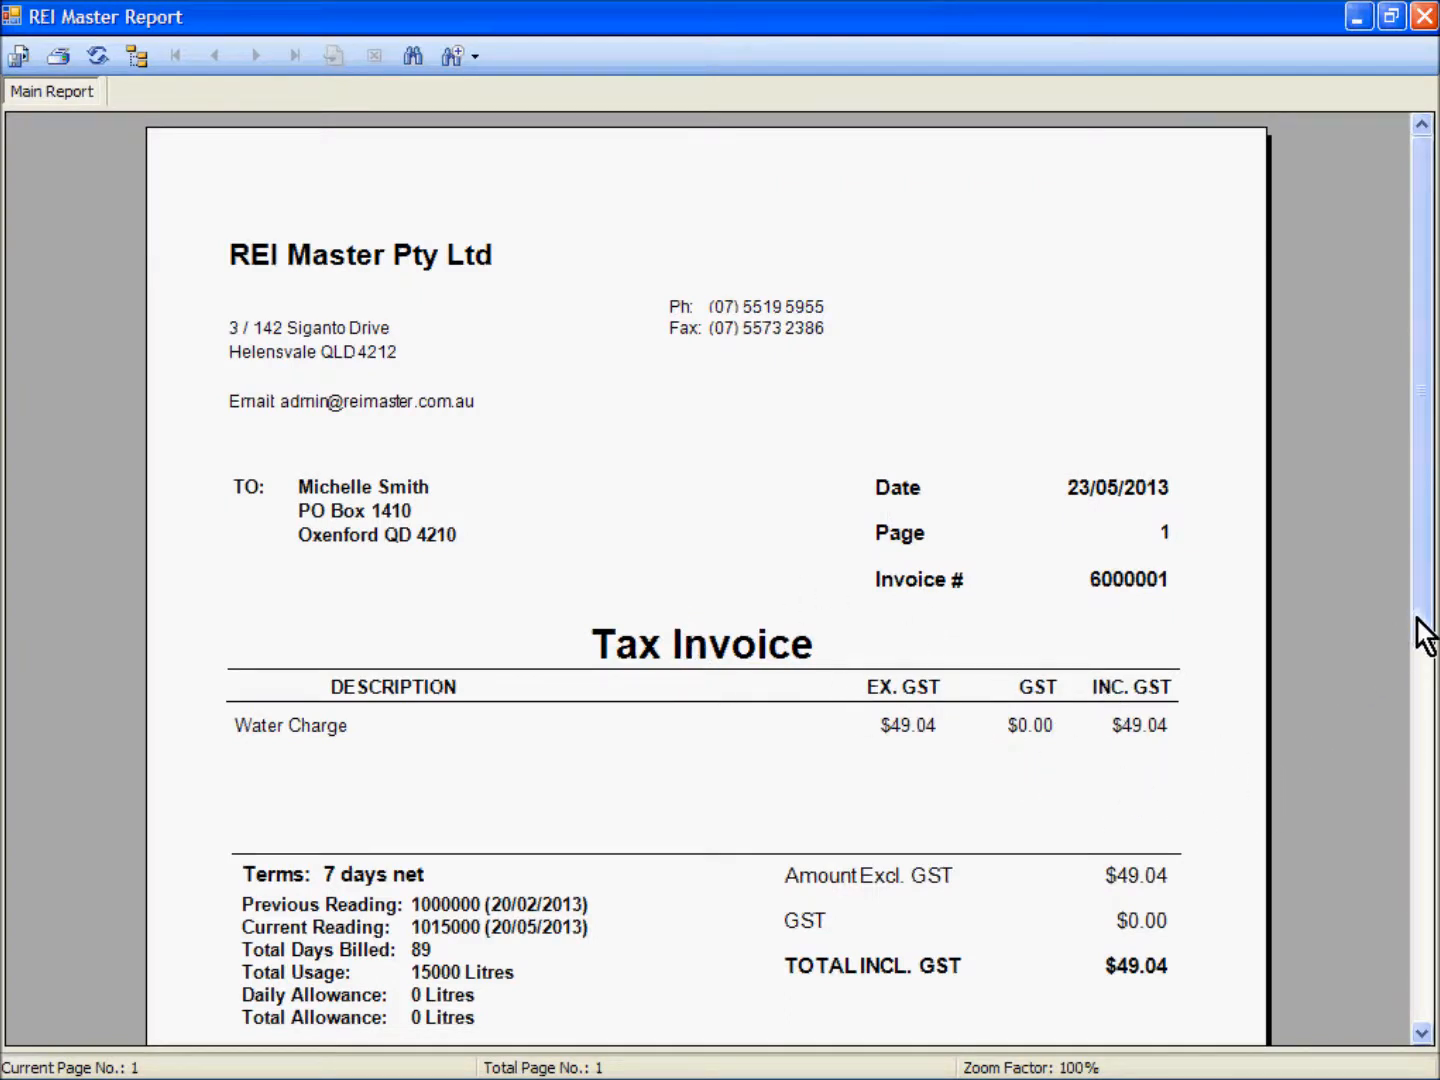
Step: Review the water charge tax invoice report, close it and save the changes to the tenant record
drag(1418, 633, 1417, 770)
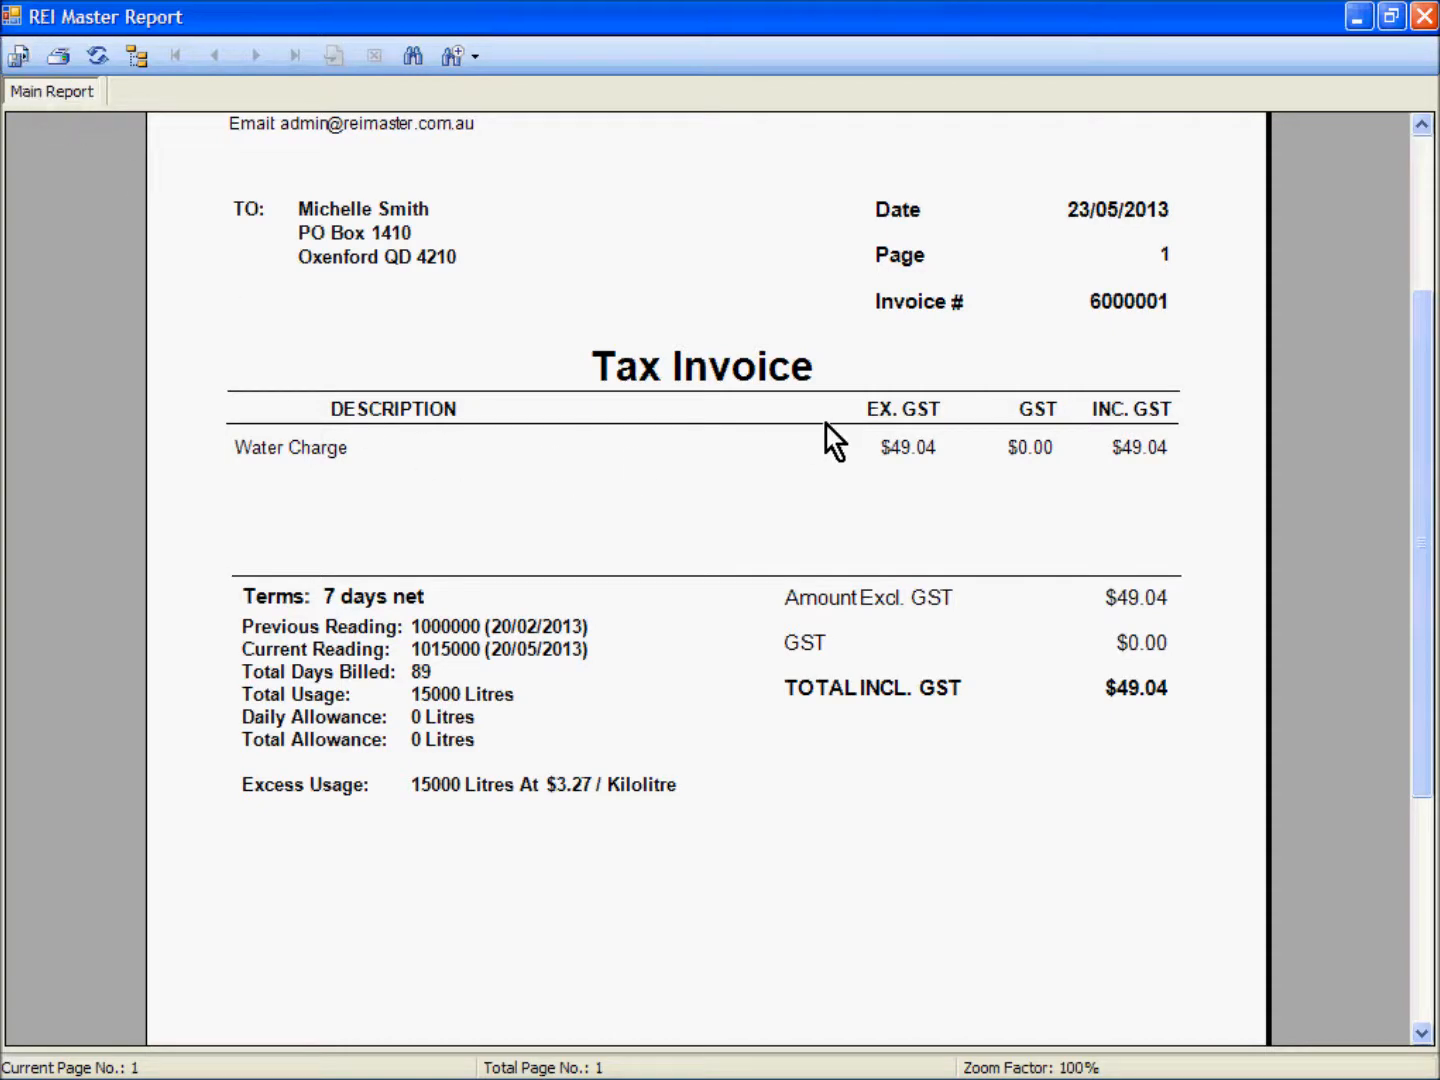
click(1424, 16)
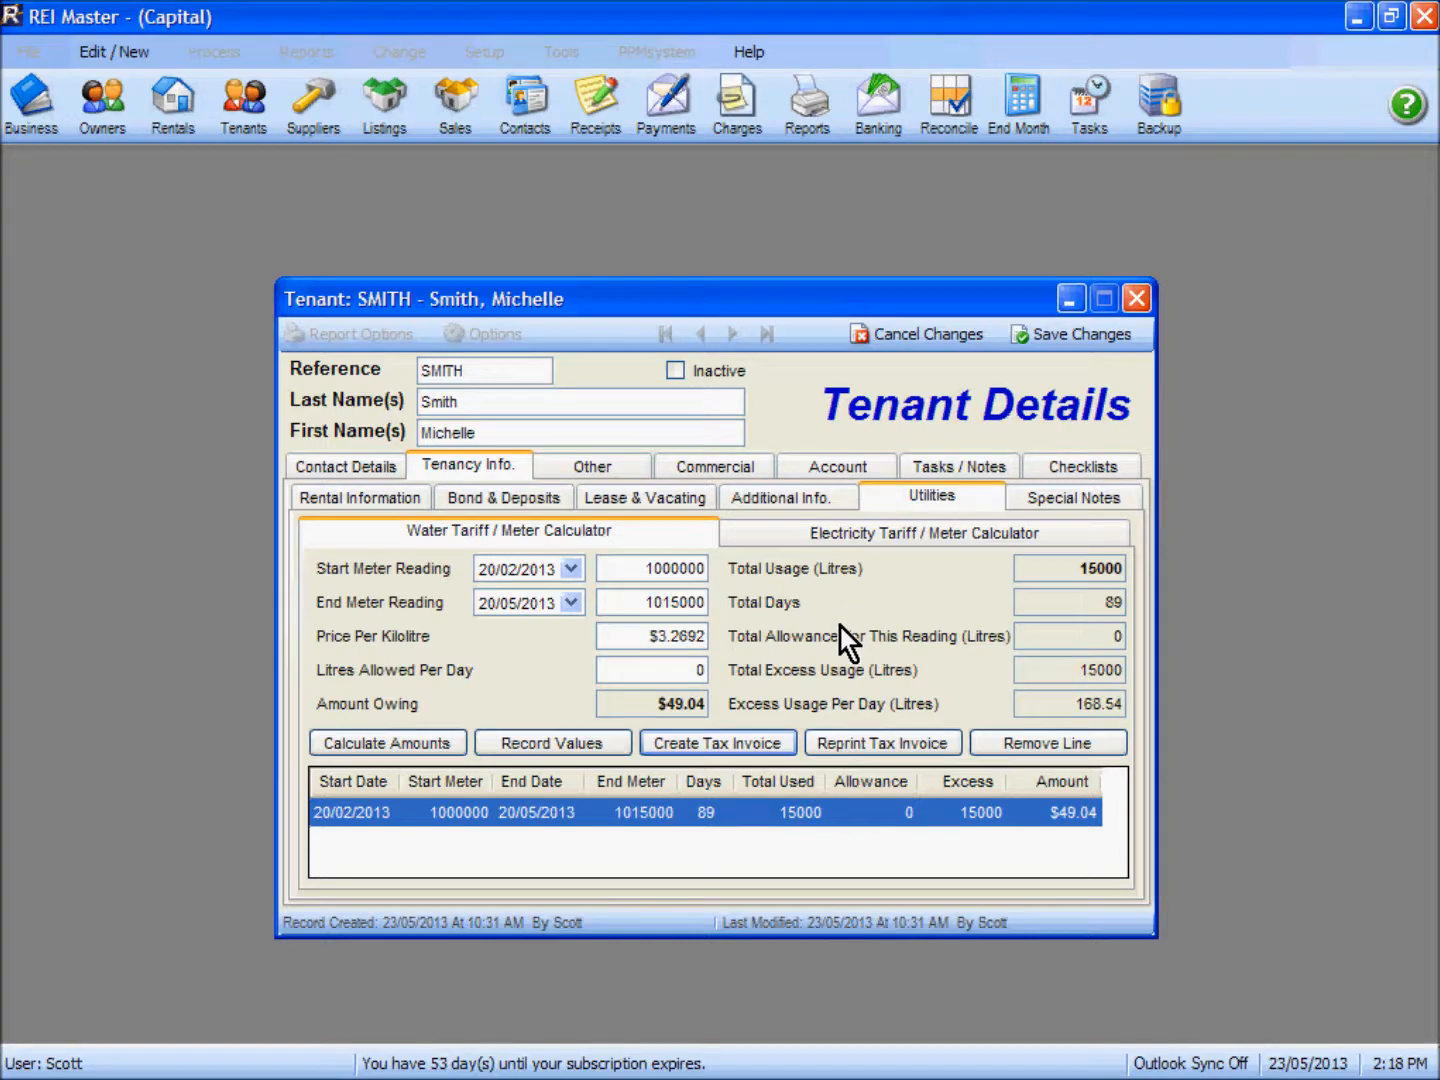
click(1070, 338)
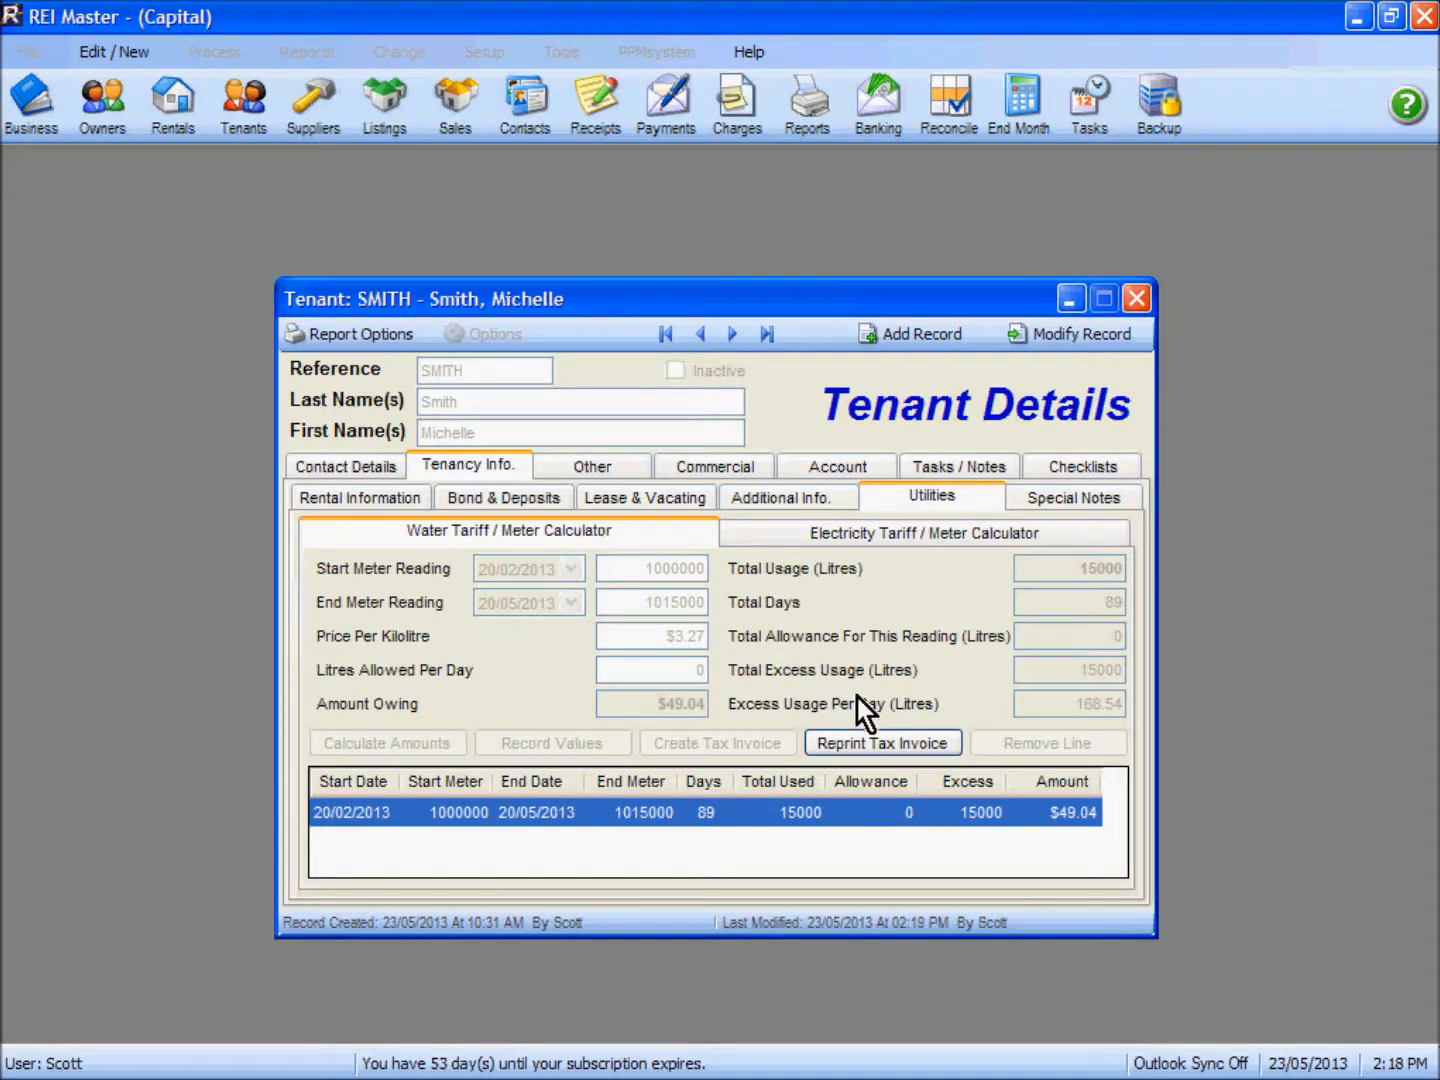
Step: Check the tenant's account for the unpaid water charge invoice, and close the tenant record and the tenant list
click(692, 818)
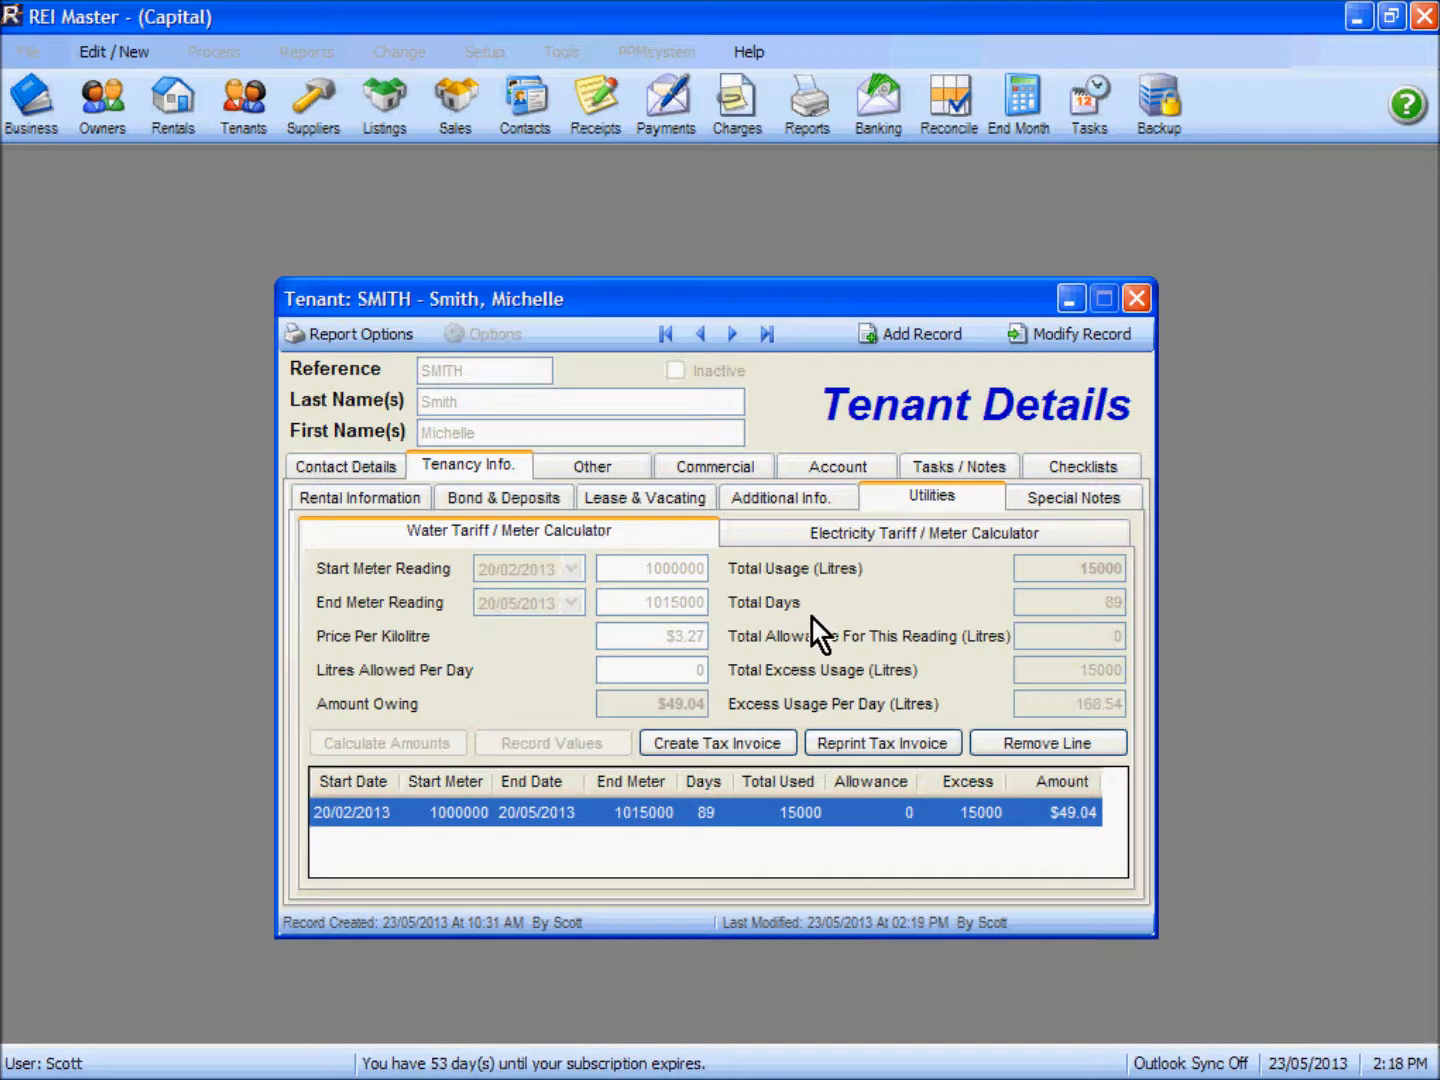
click(830, 463)
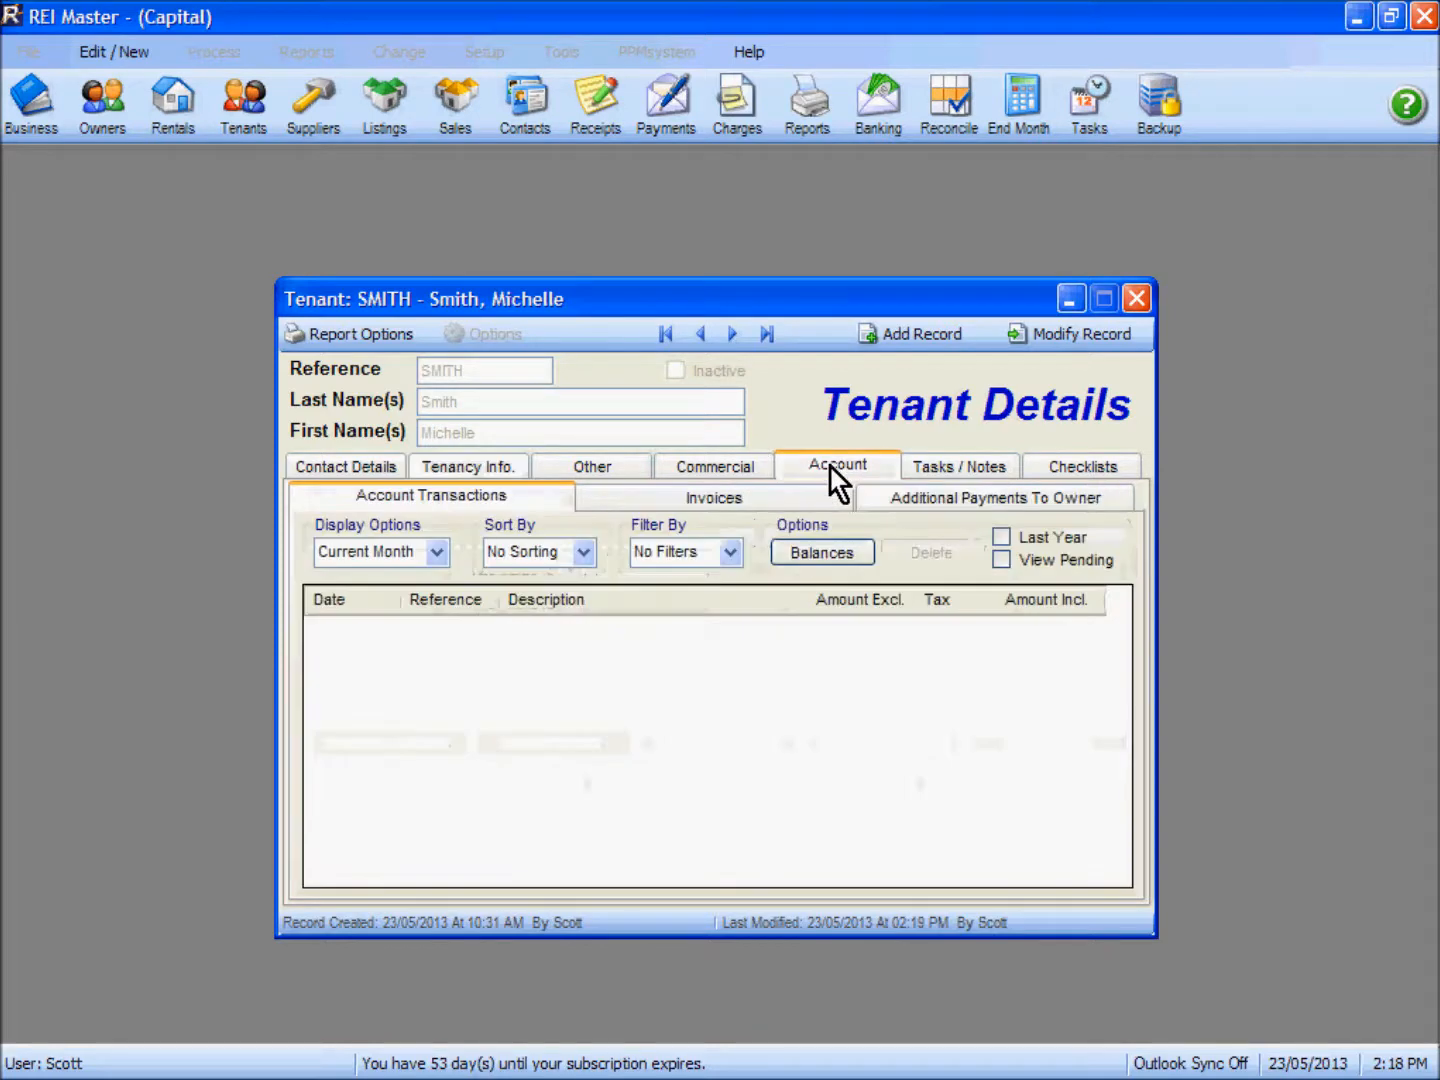
click(706, 500)
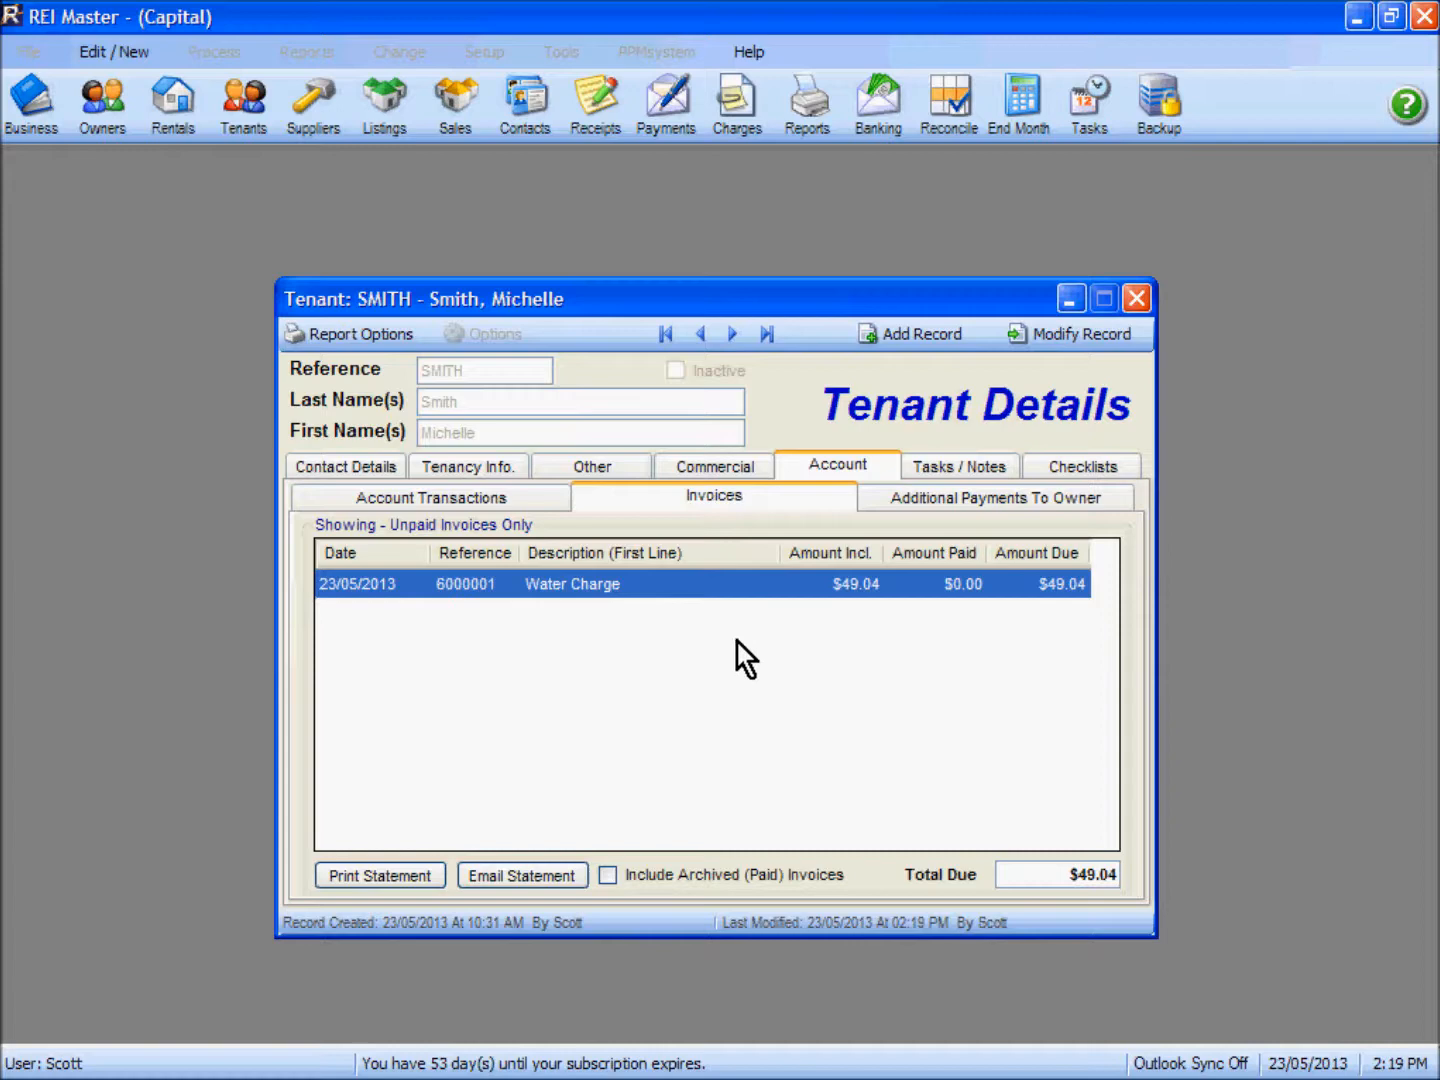
click(1136, 298)
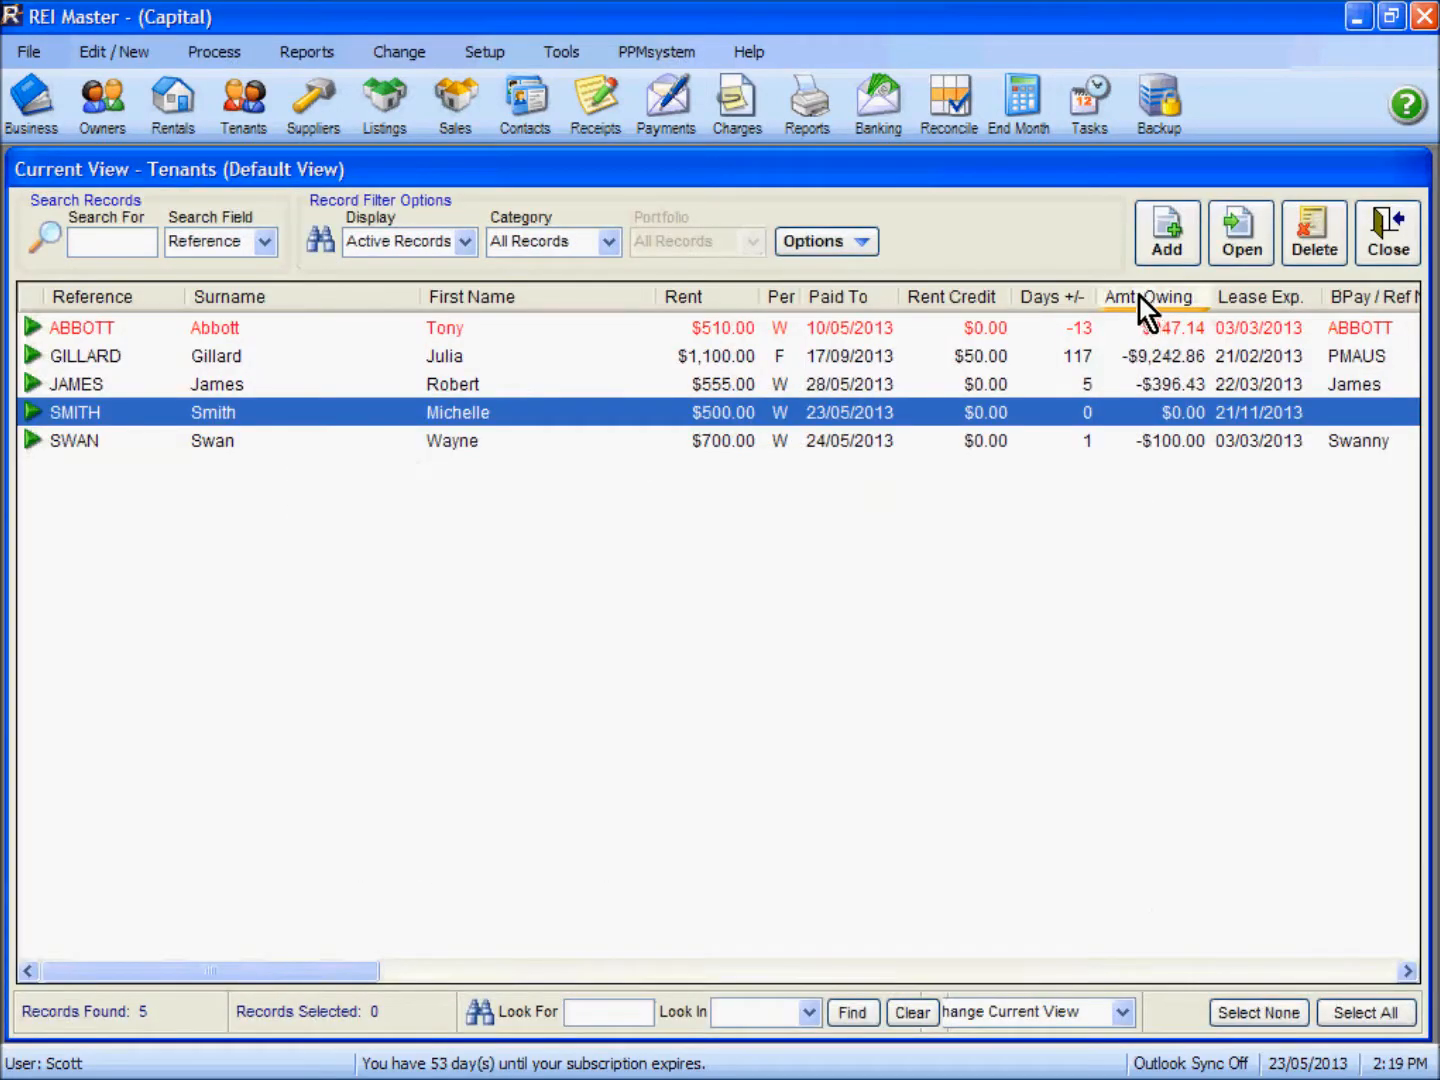
click(1391, 232)
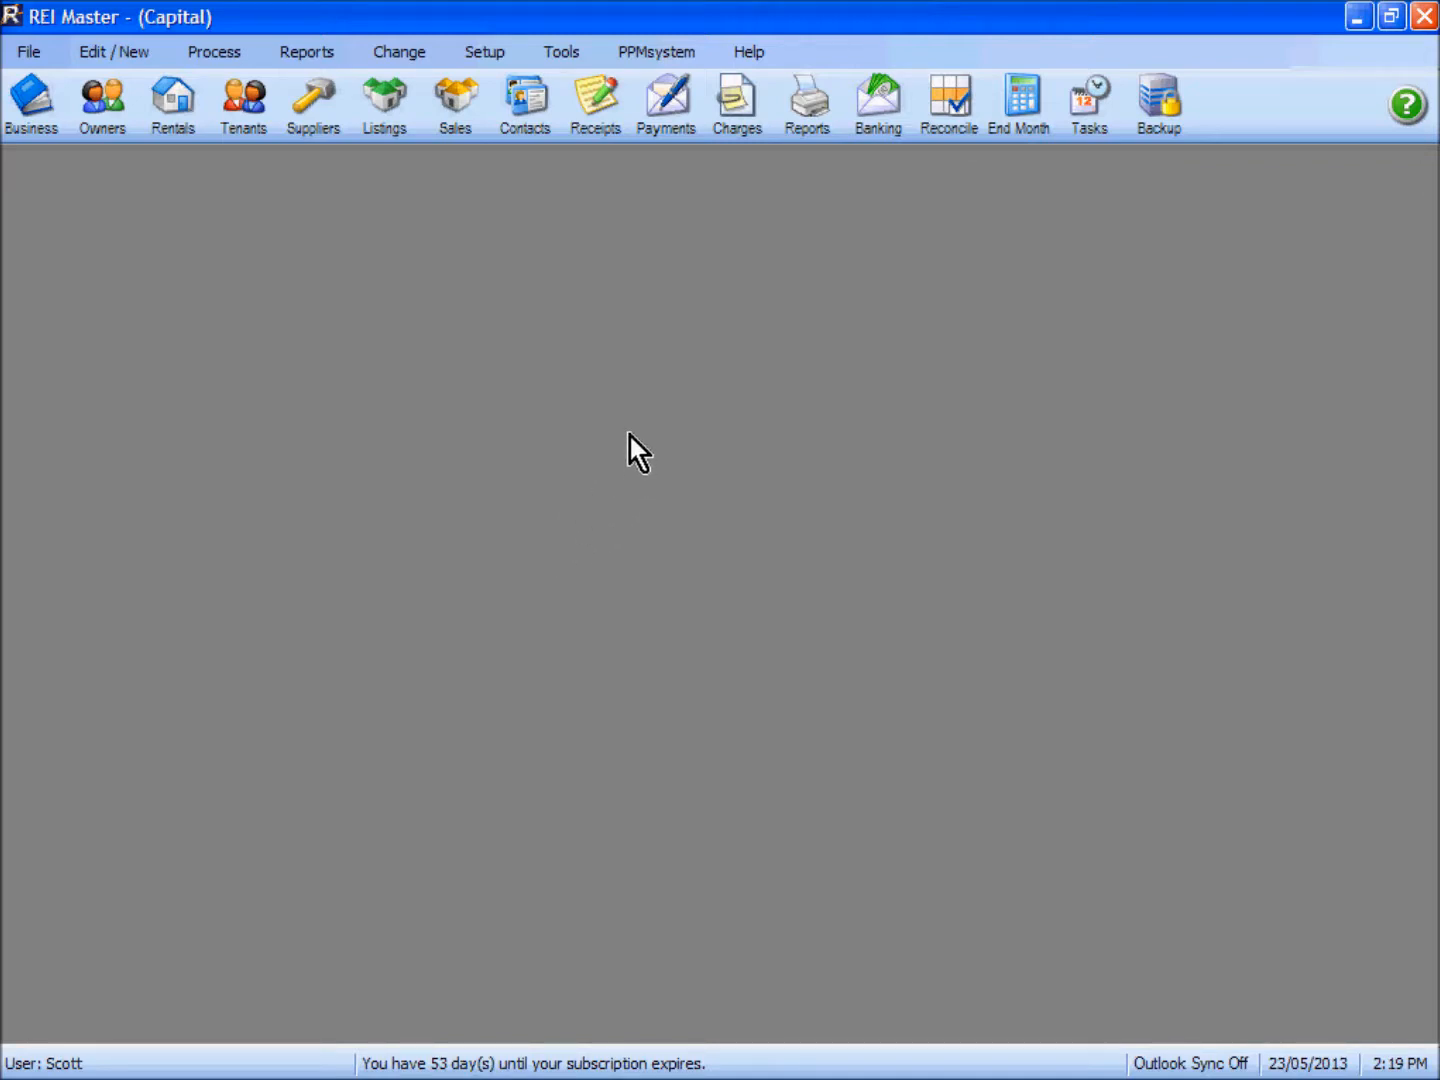
Step: Start a trust account receipt for the same tenant and set its first item to Invoice
click(604, 113)
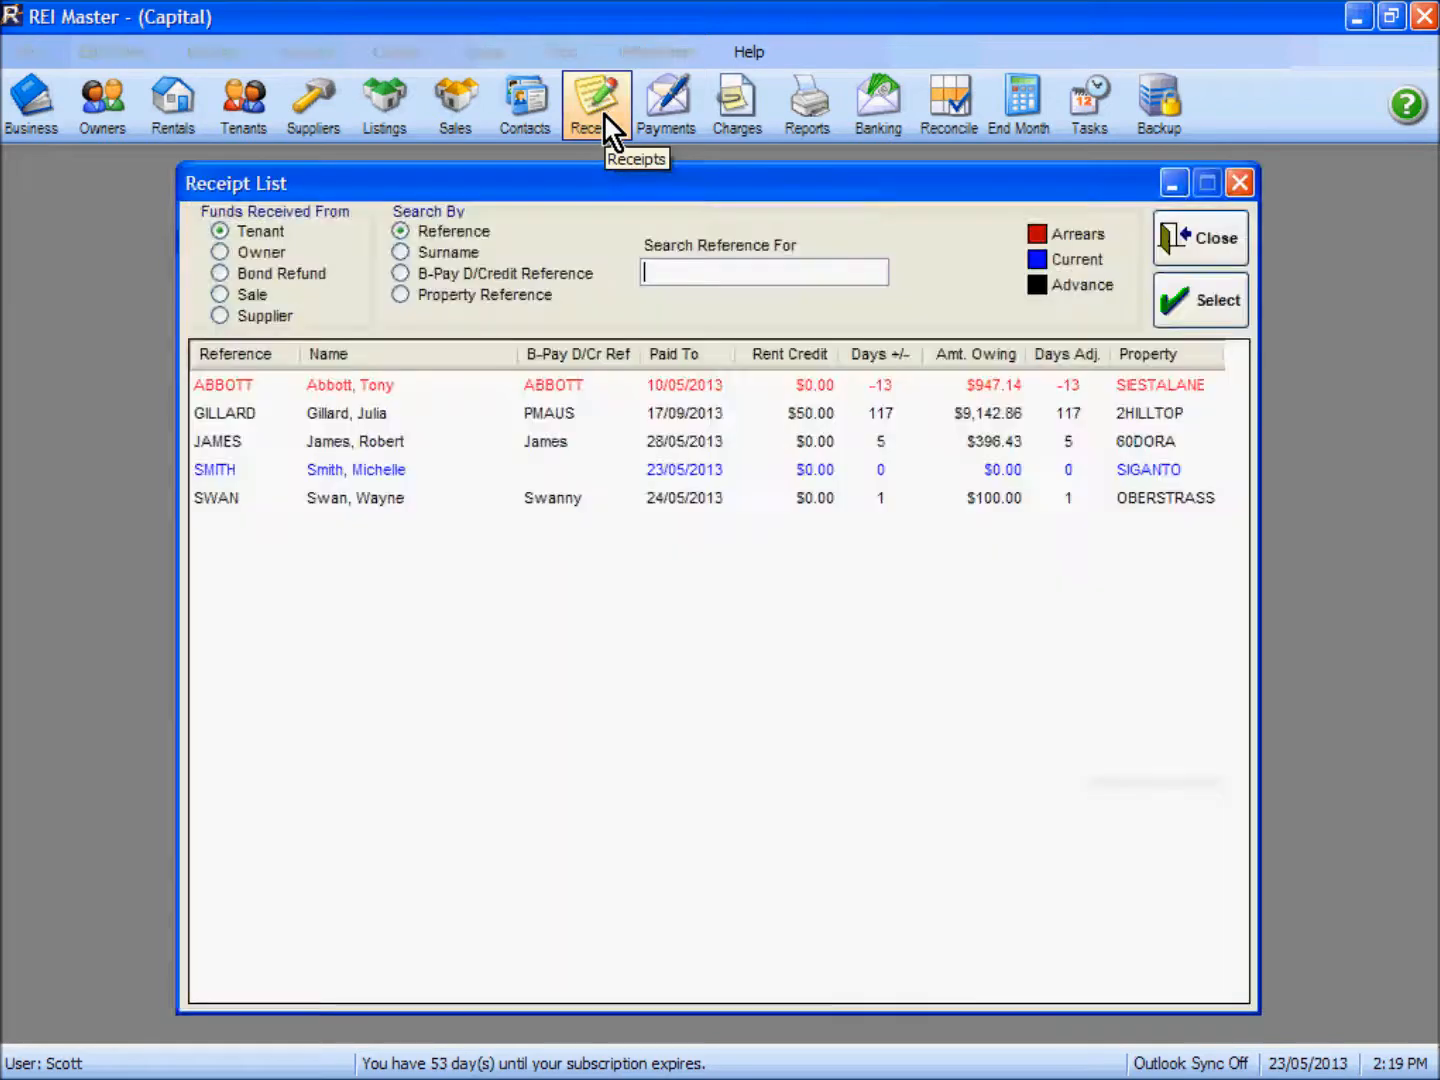
click(379, 473)
click(1183, 312)
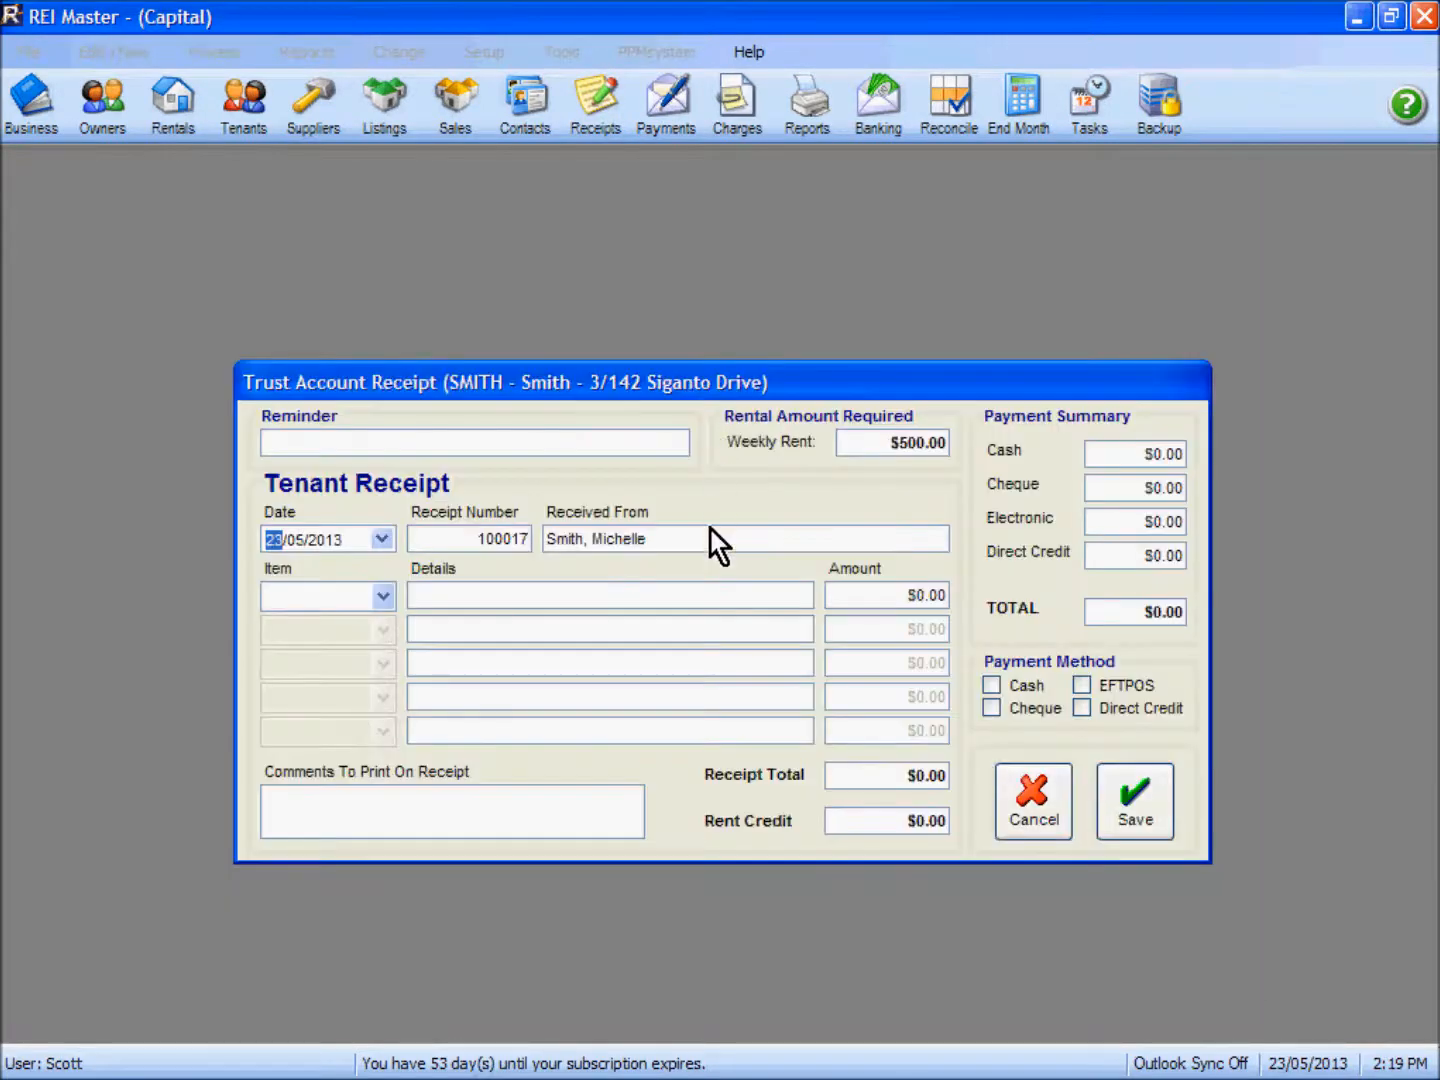
click(383, 598)
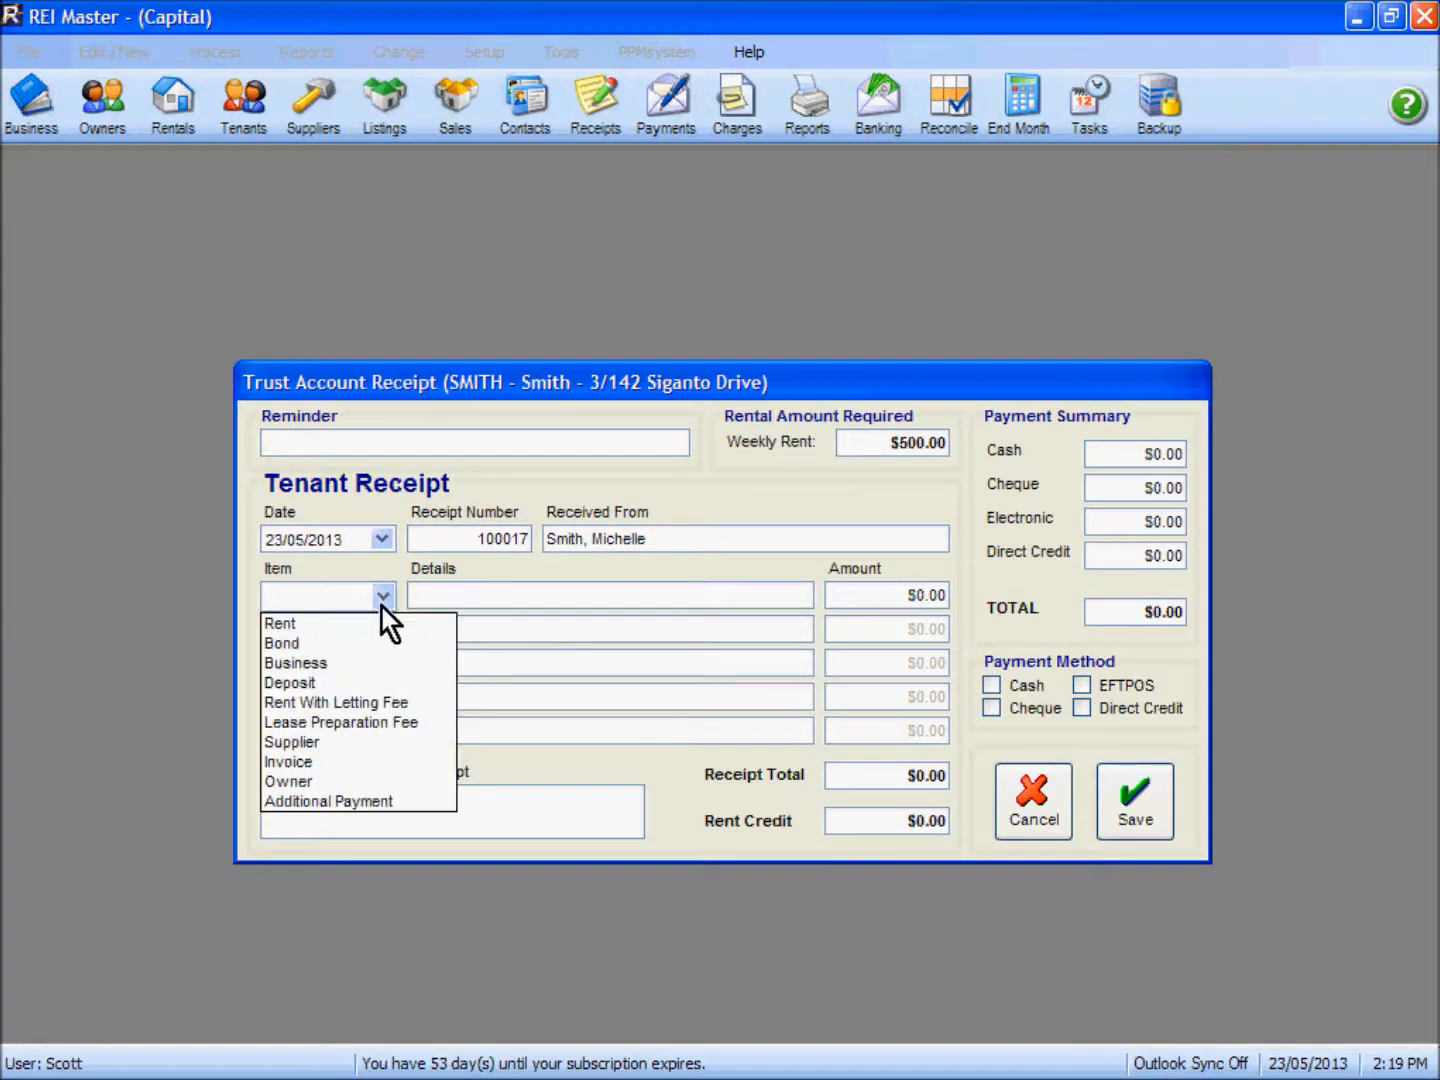
click(364, 763)
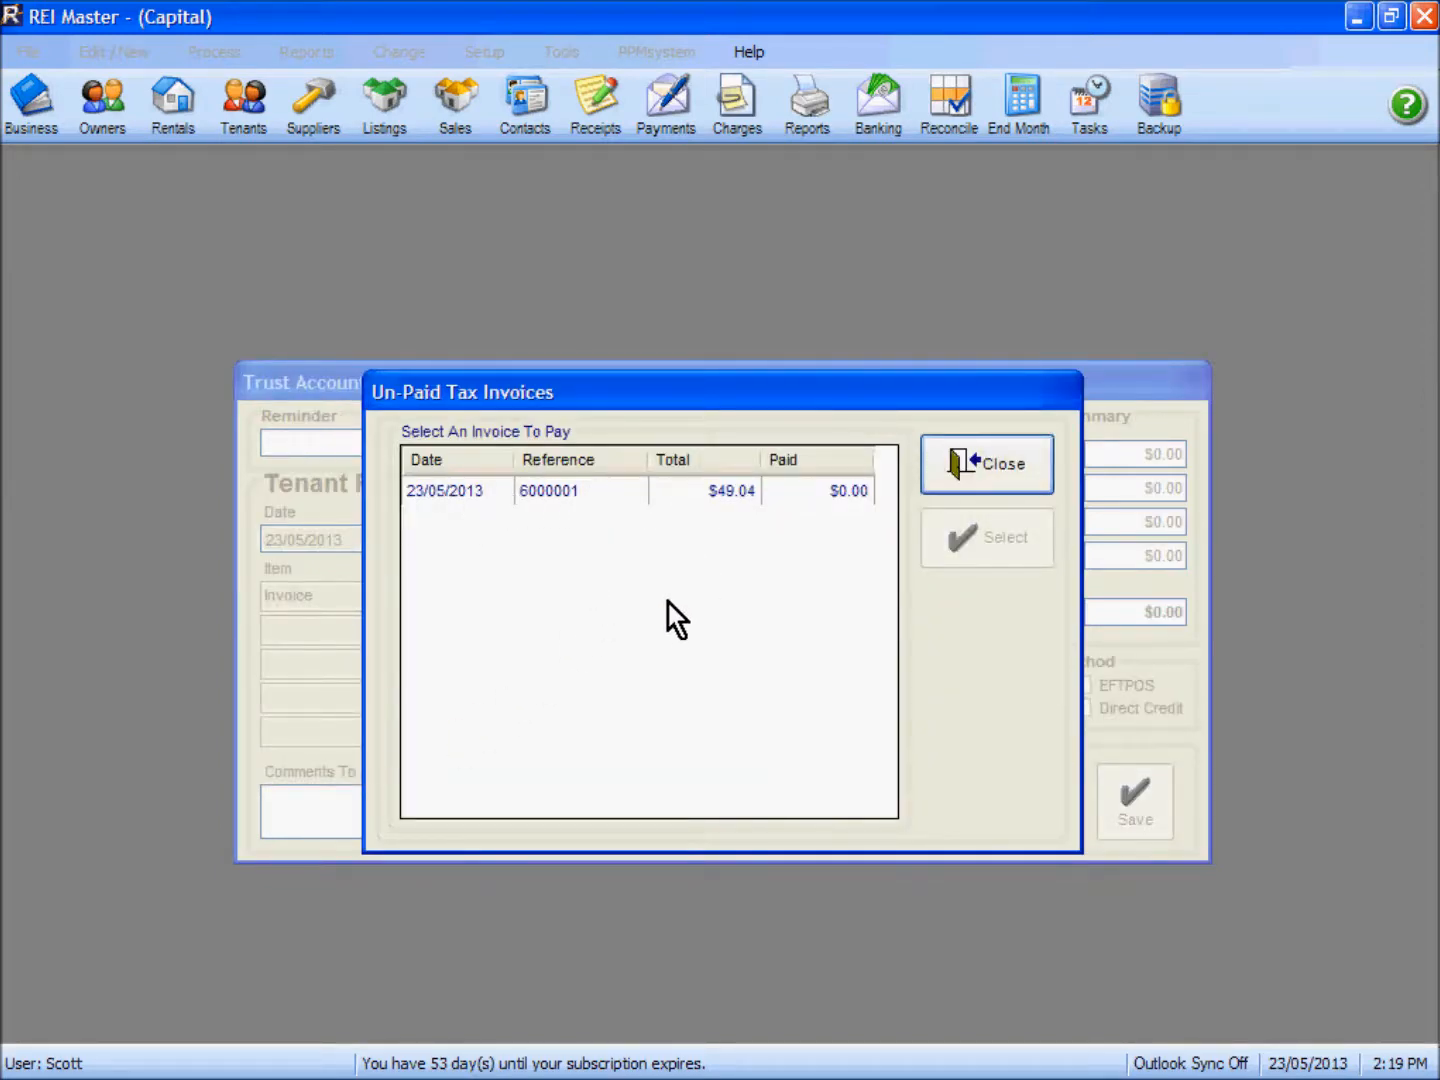
Step: Select the unpaid water charge invoice for the receipt and allocate a payment of $49.04 to it
click(724, 499)
click(979, 534)
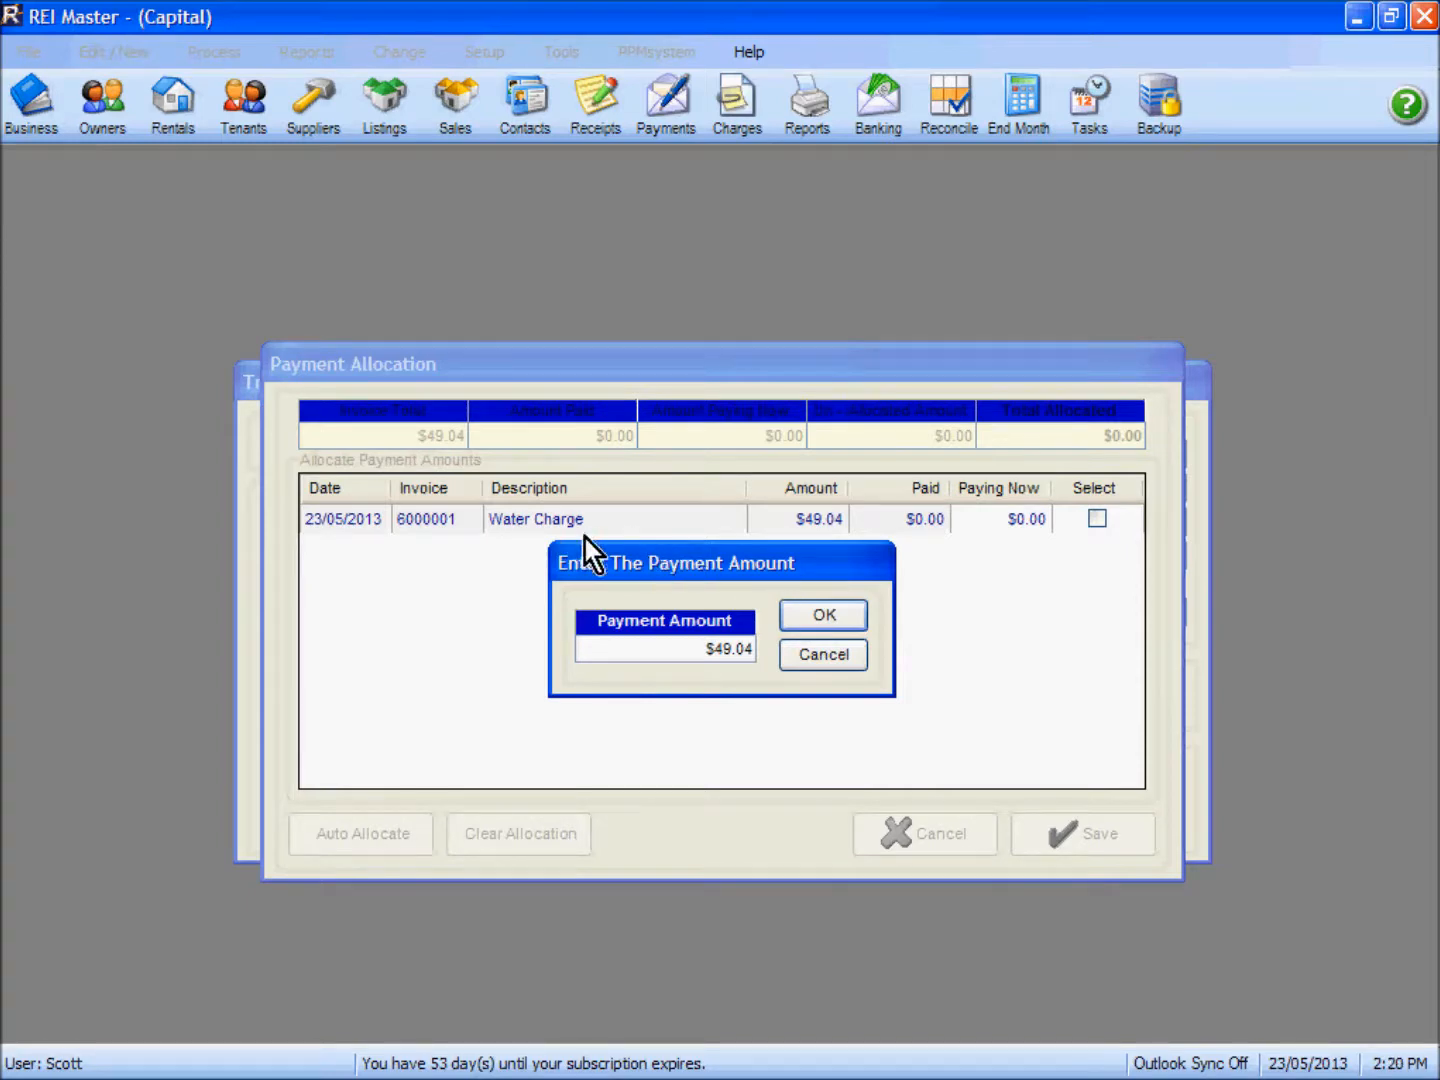
click(689, 653)
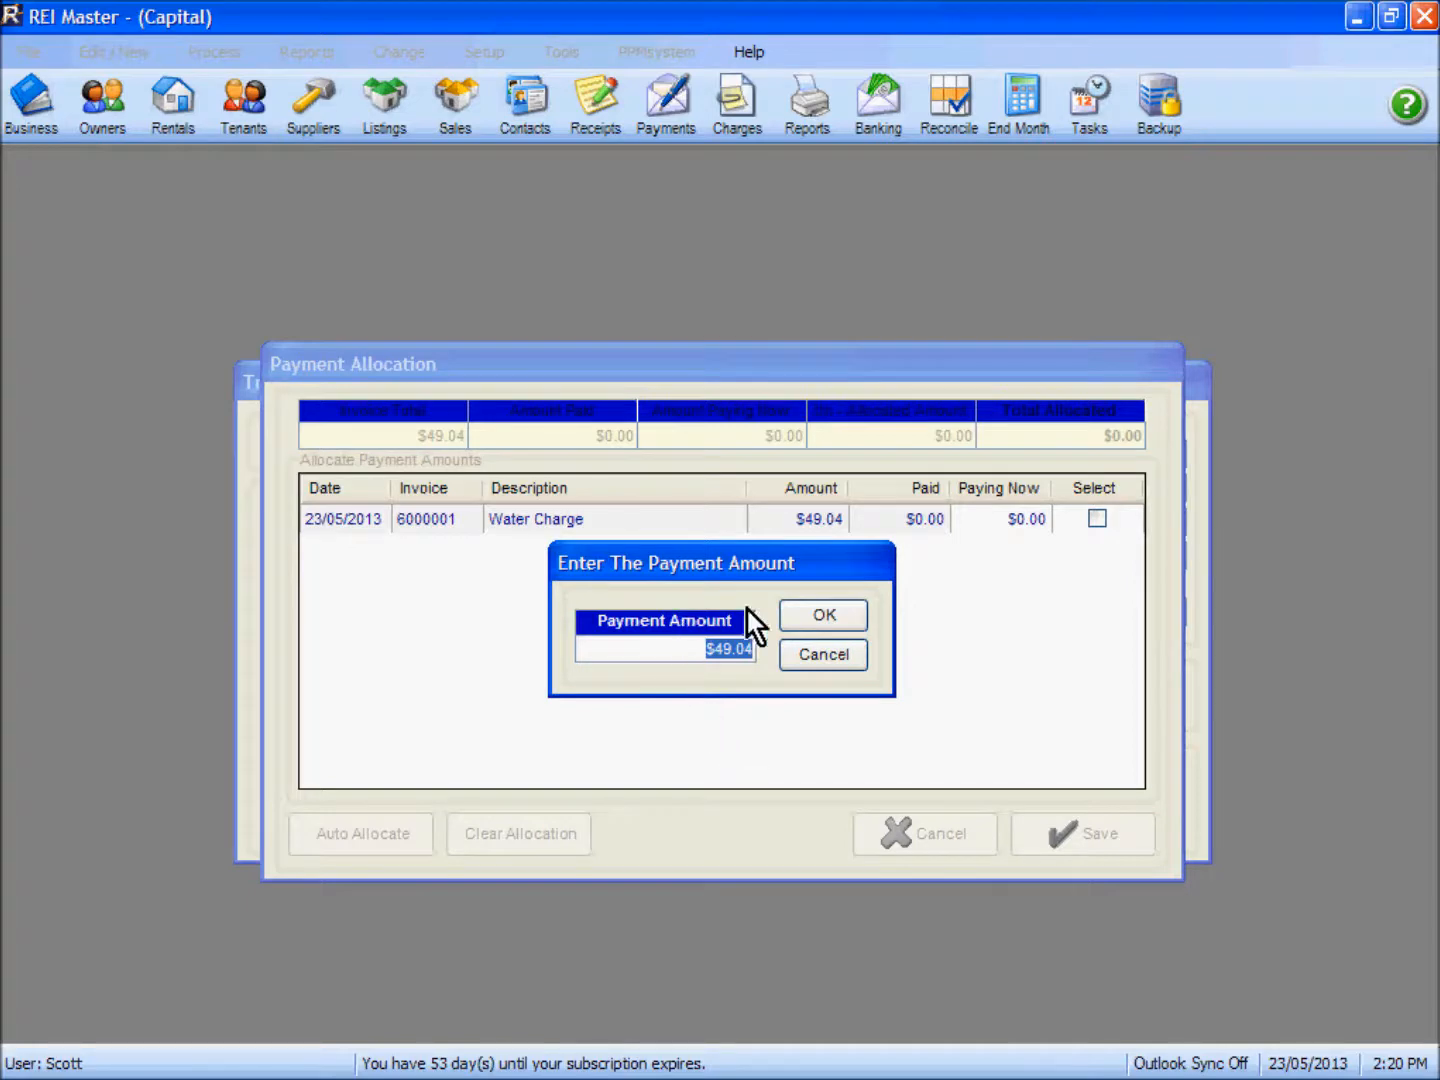
click(817, 619)
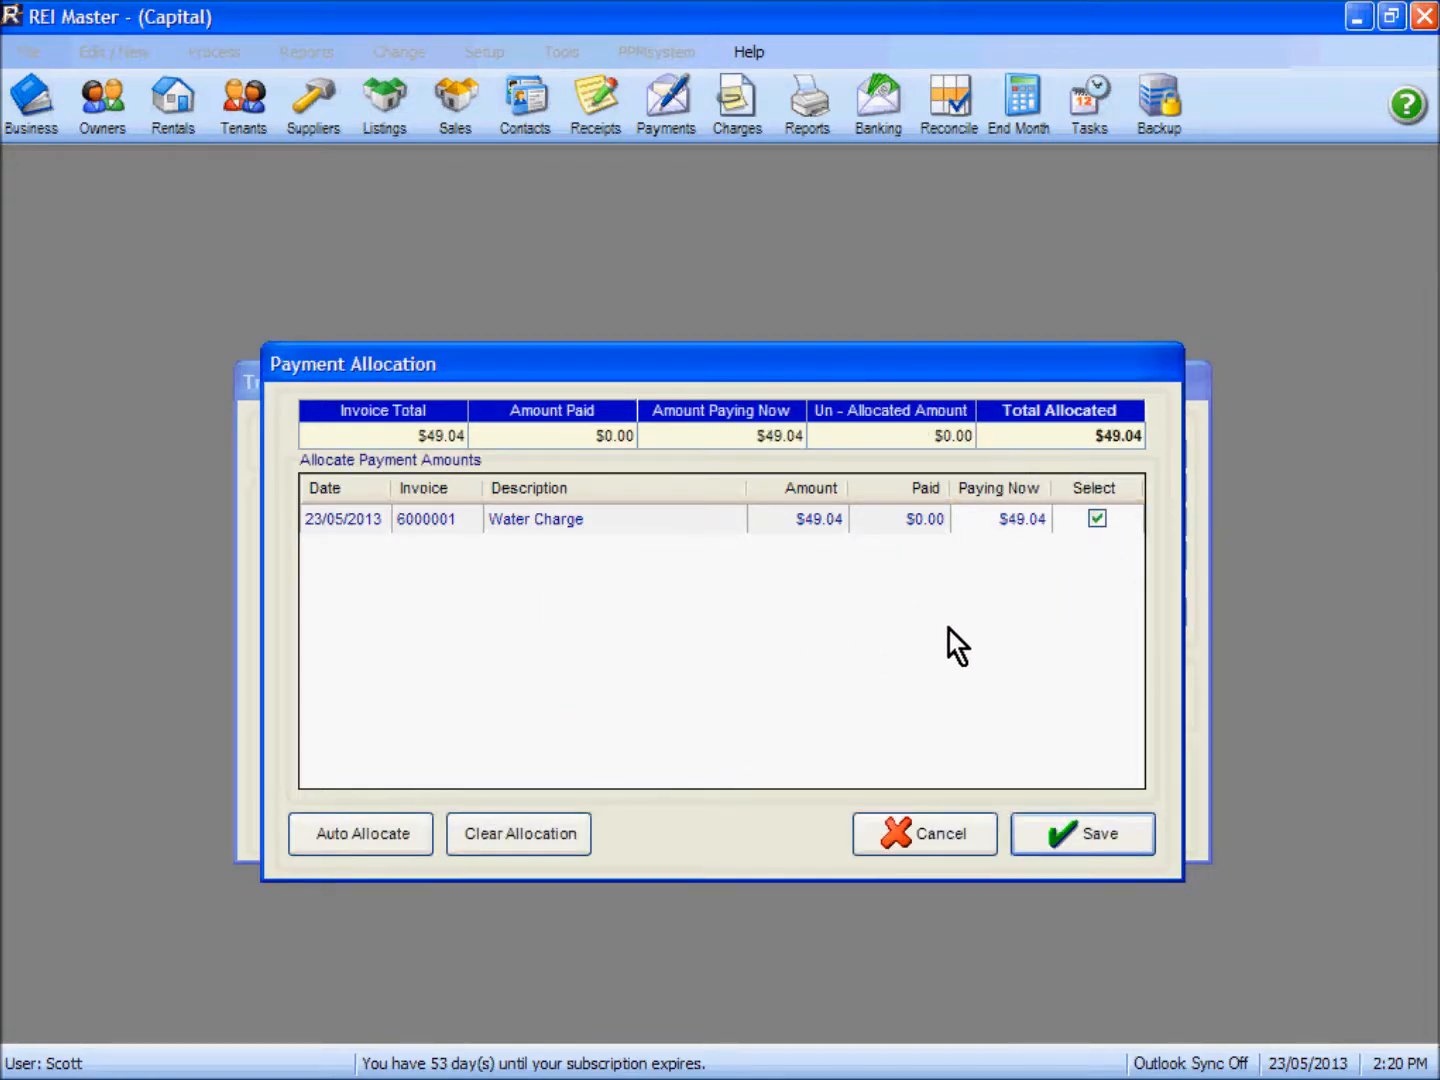
click(1079, 836)
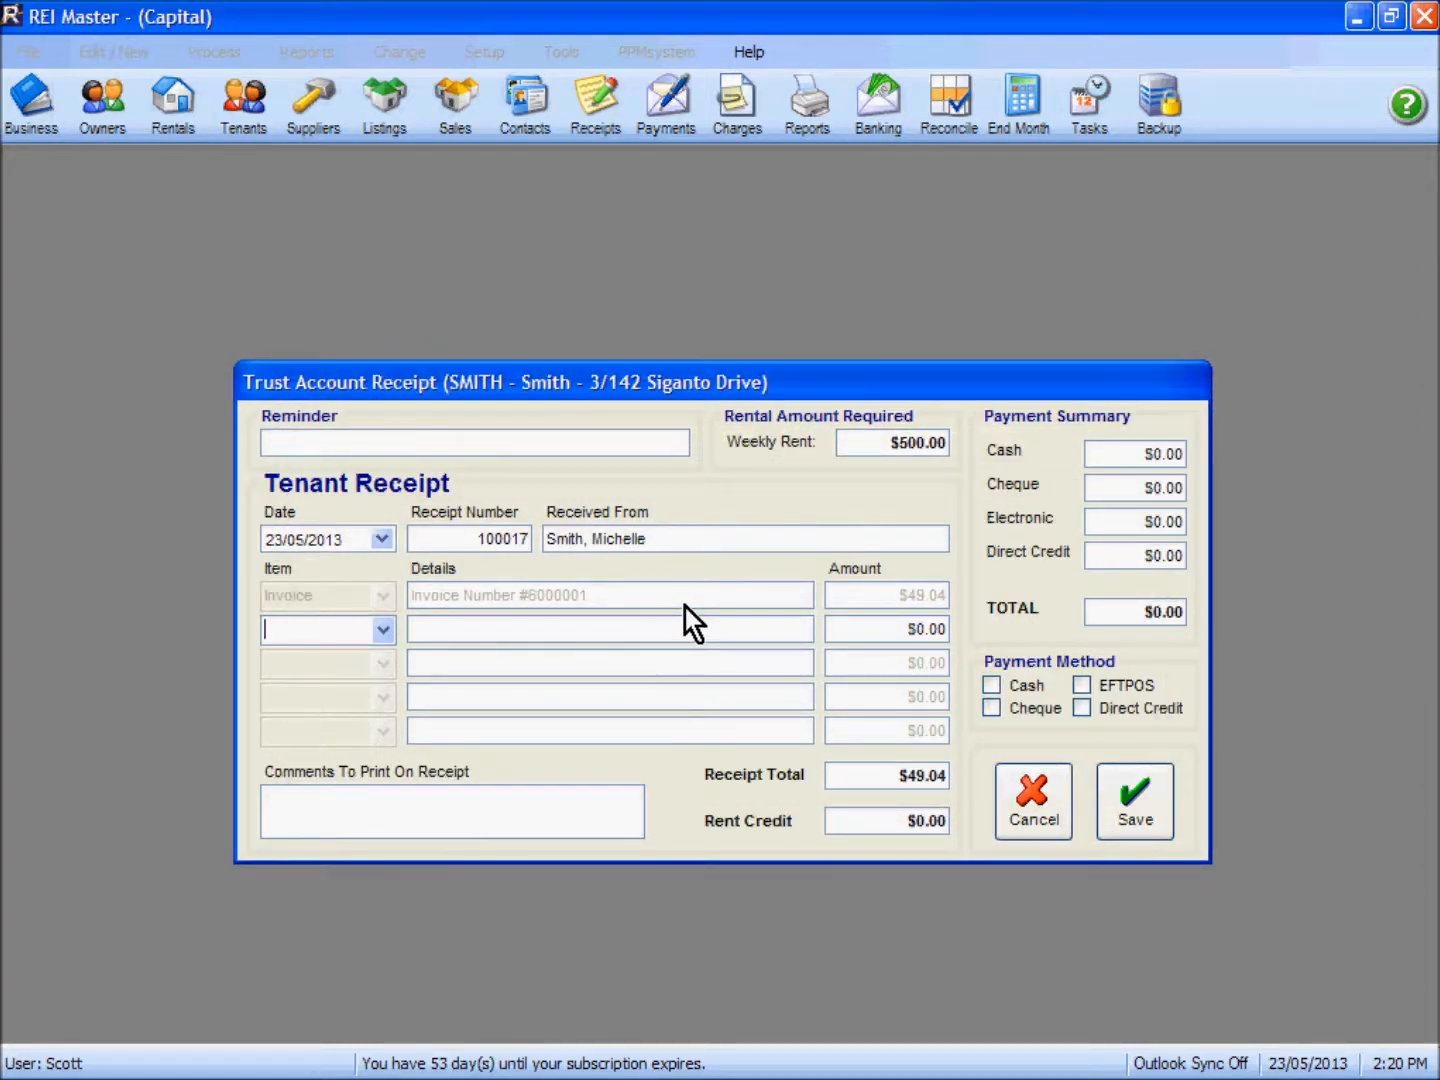
Step: Set the payment method to Direct Credit with the tenant's surname as payee details, and save the trust account receipt
click(1082, 707)
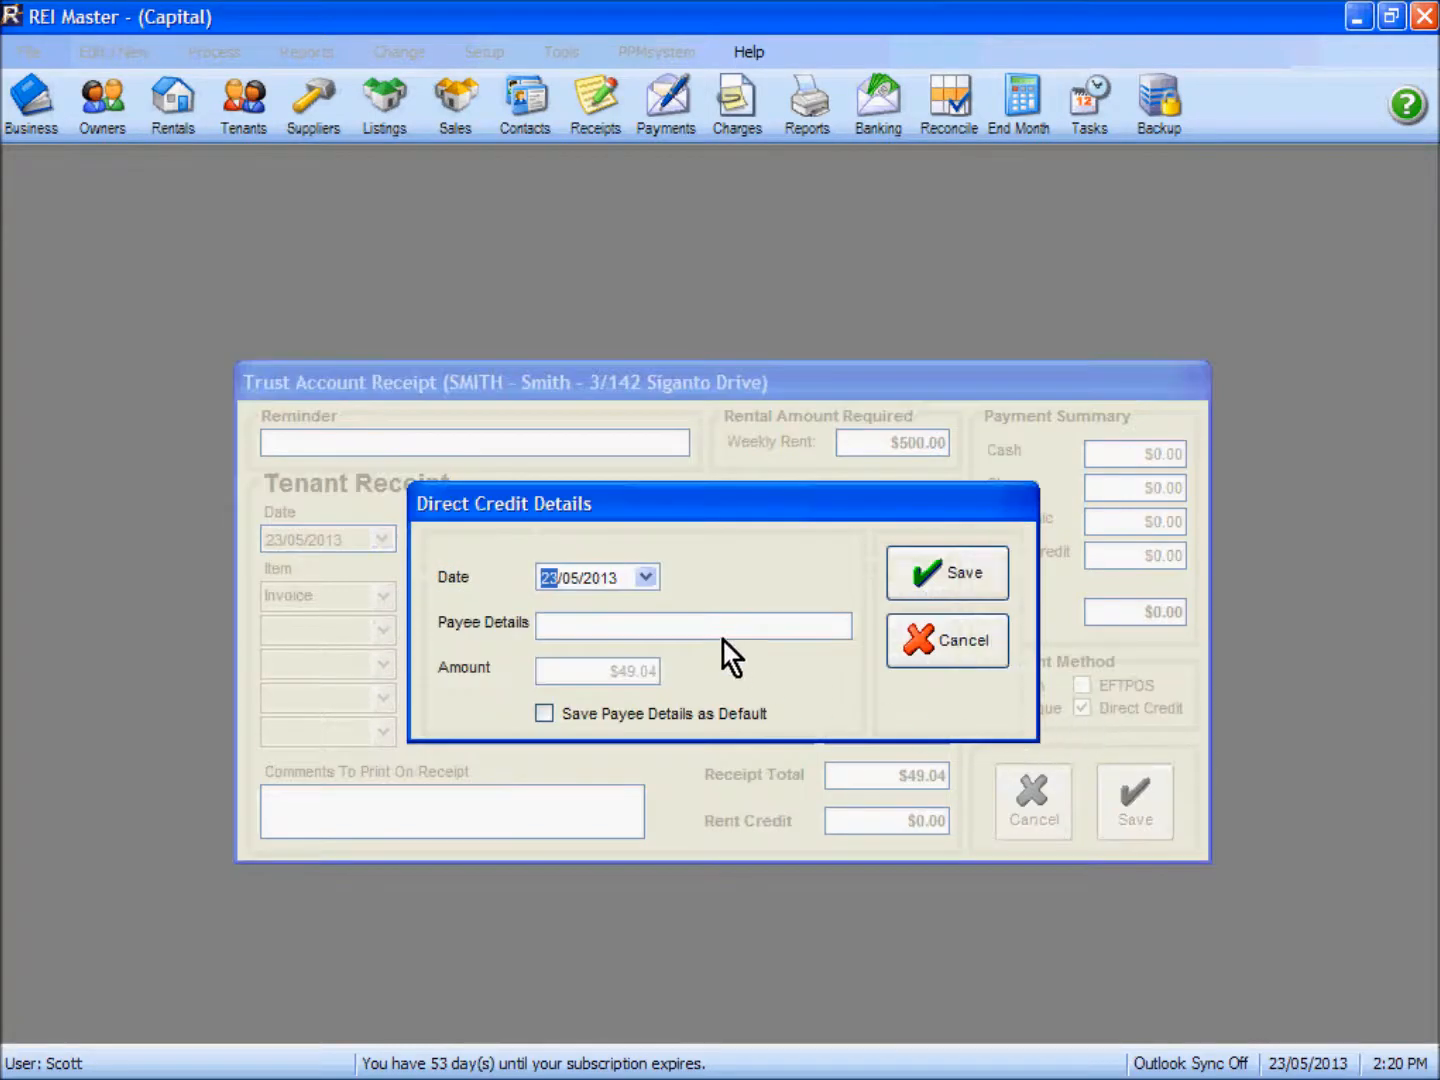
text(Smith)
click(959, 578)
click(1127, 801)
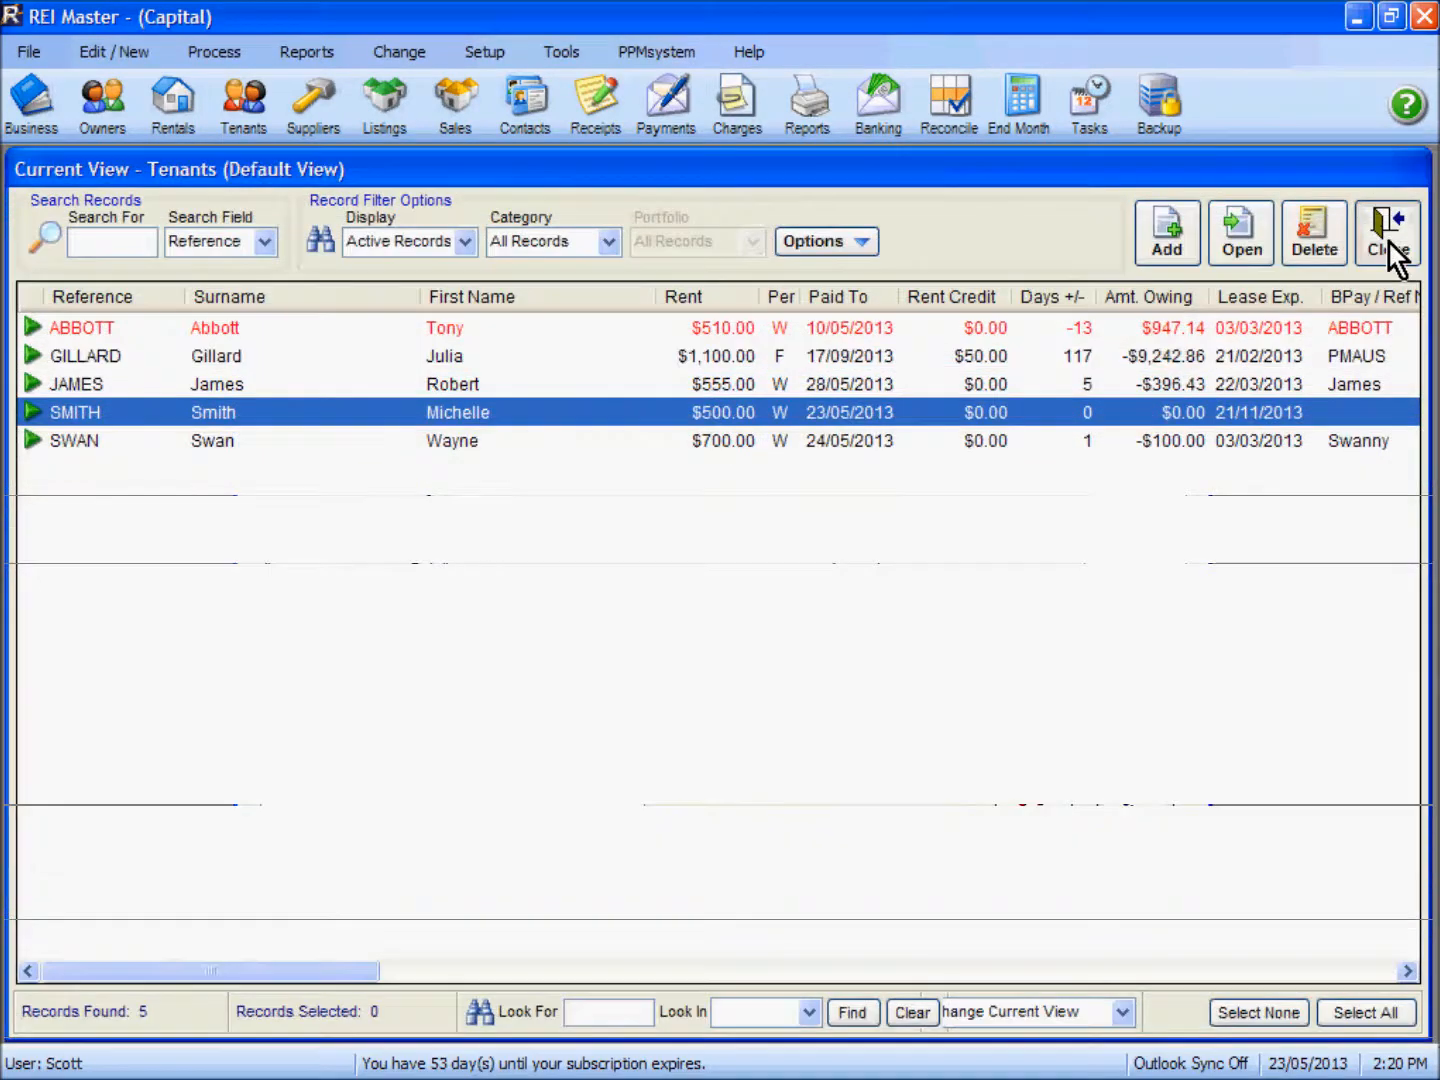
click(1388, 250)
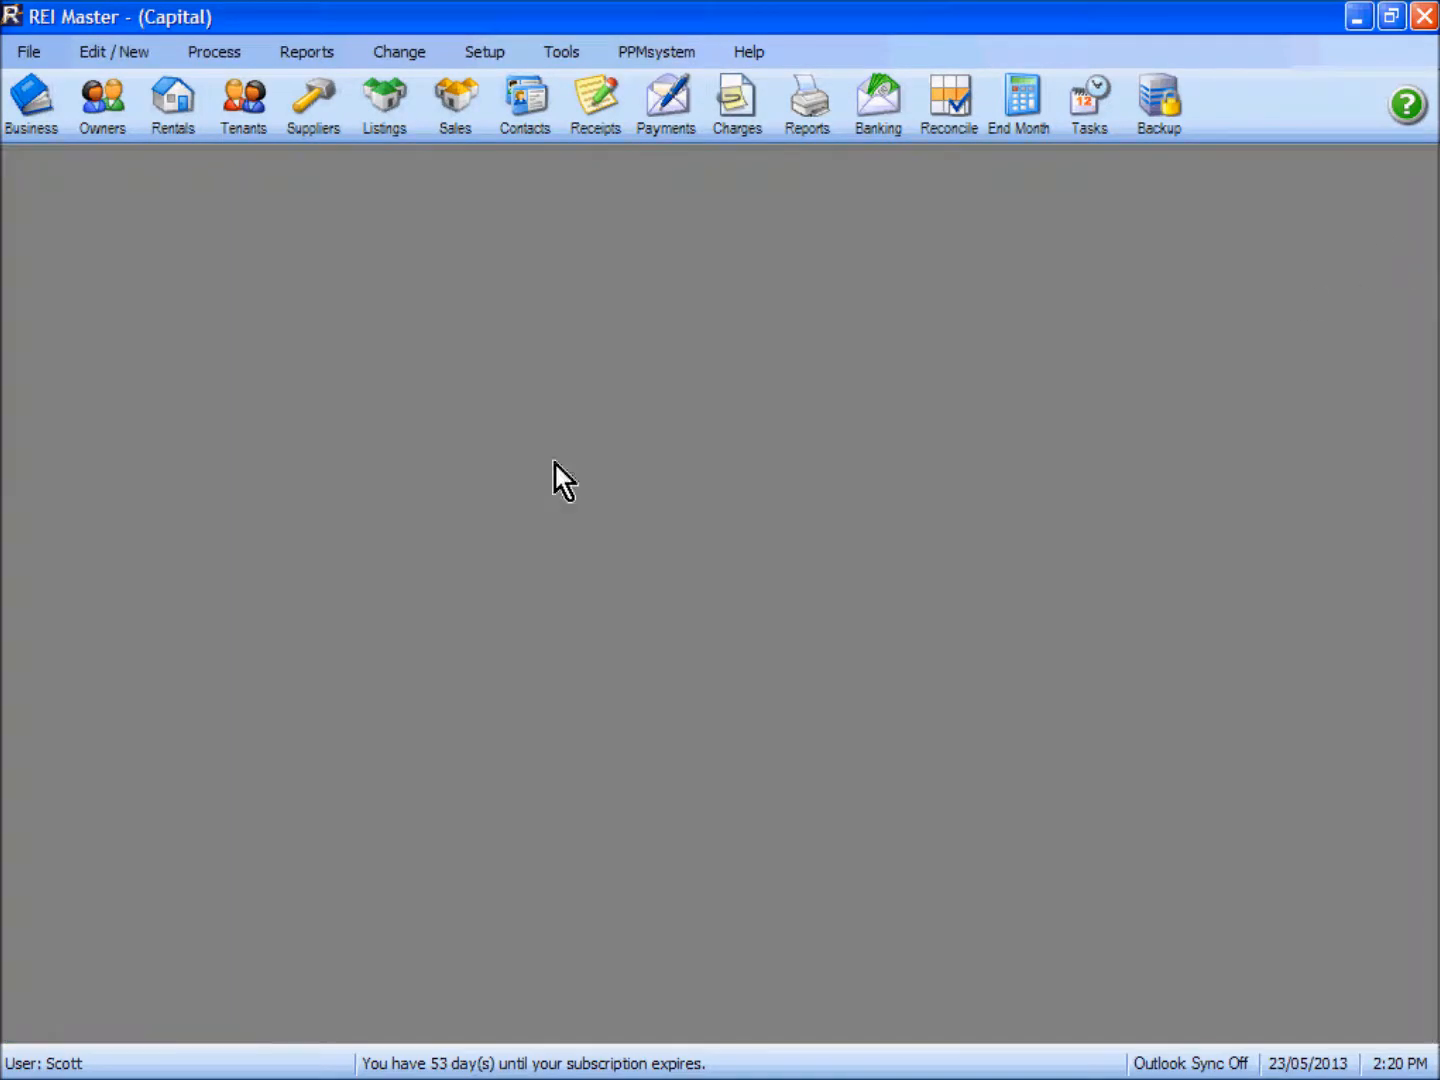
Step: Open the same tenant's record and check its account transactions for the receipted water charge
click(243, 110)
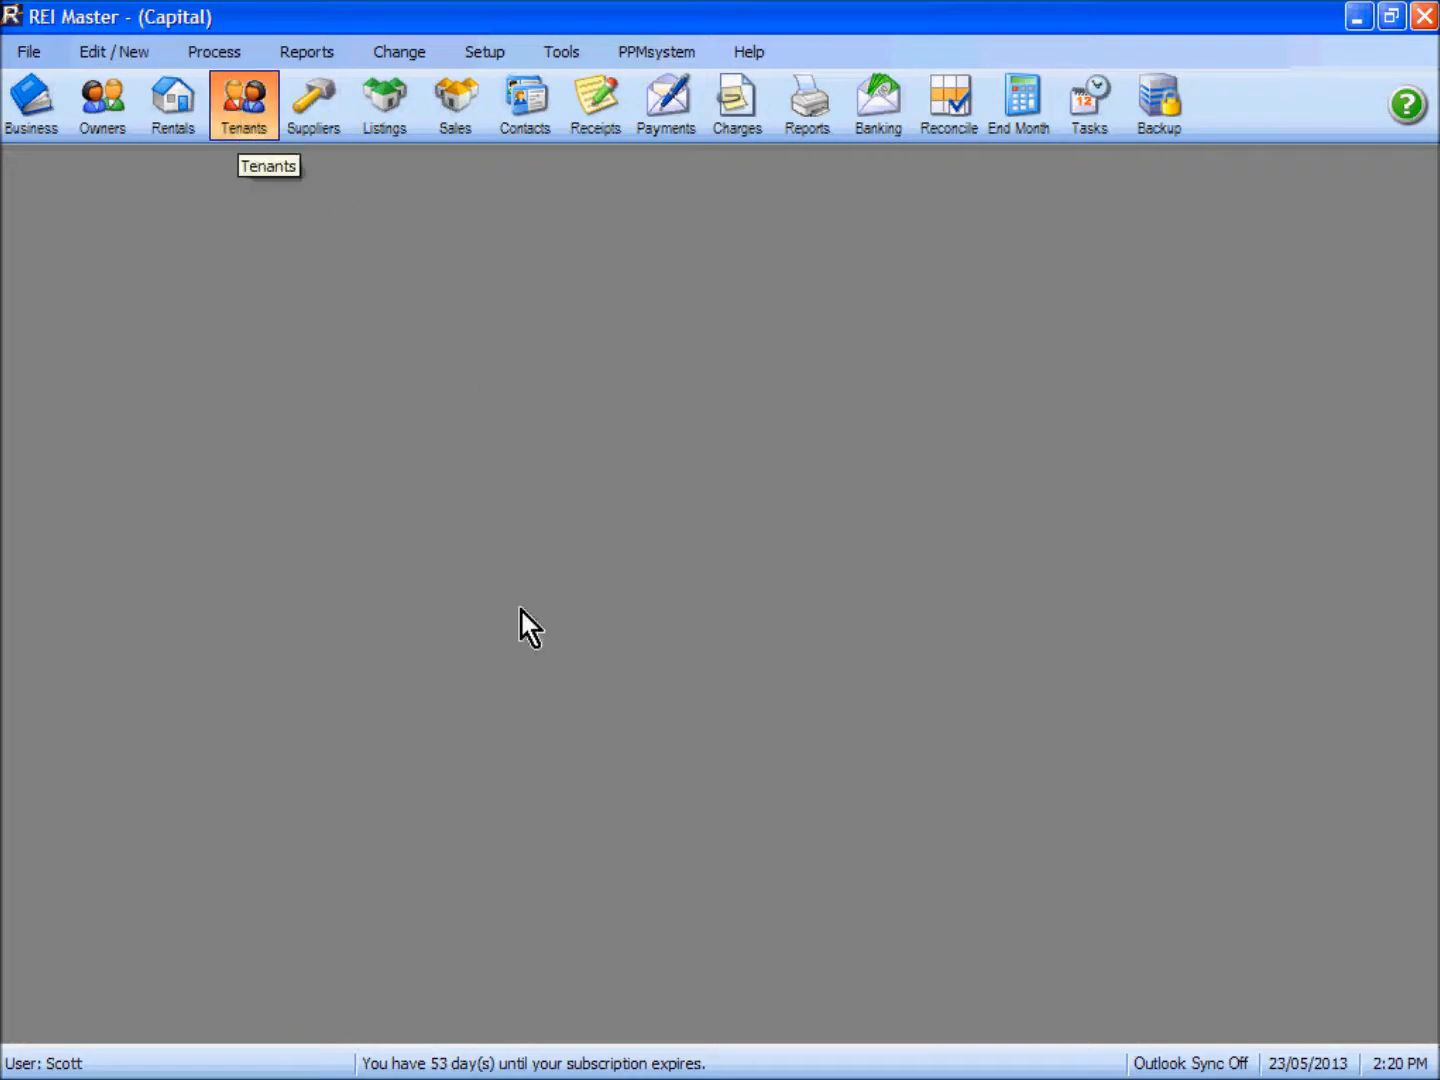
double_click(496, 410)
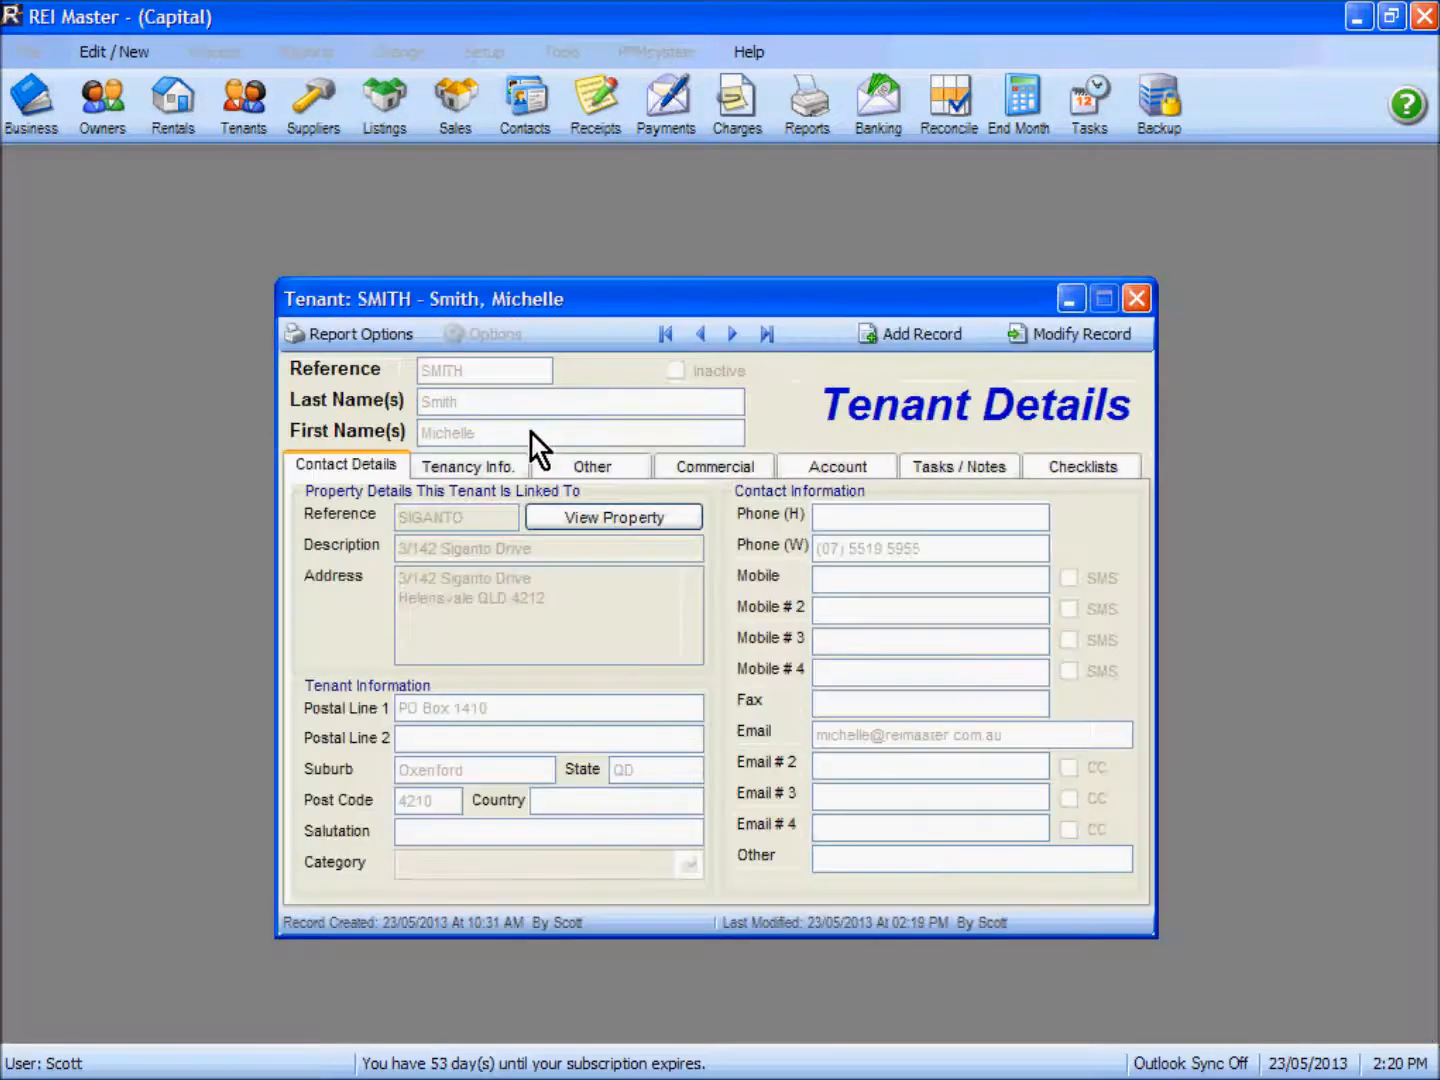
click(822, 478)
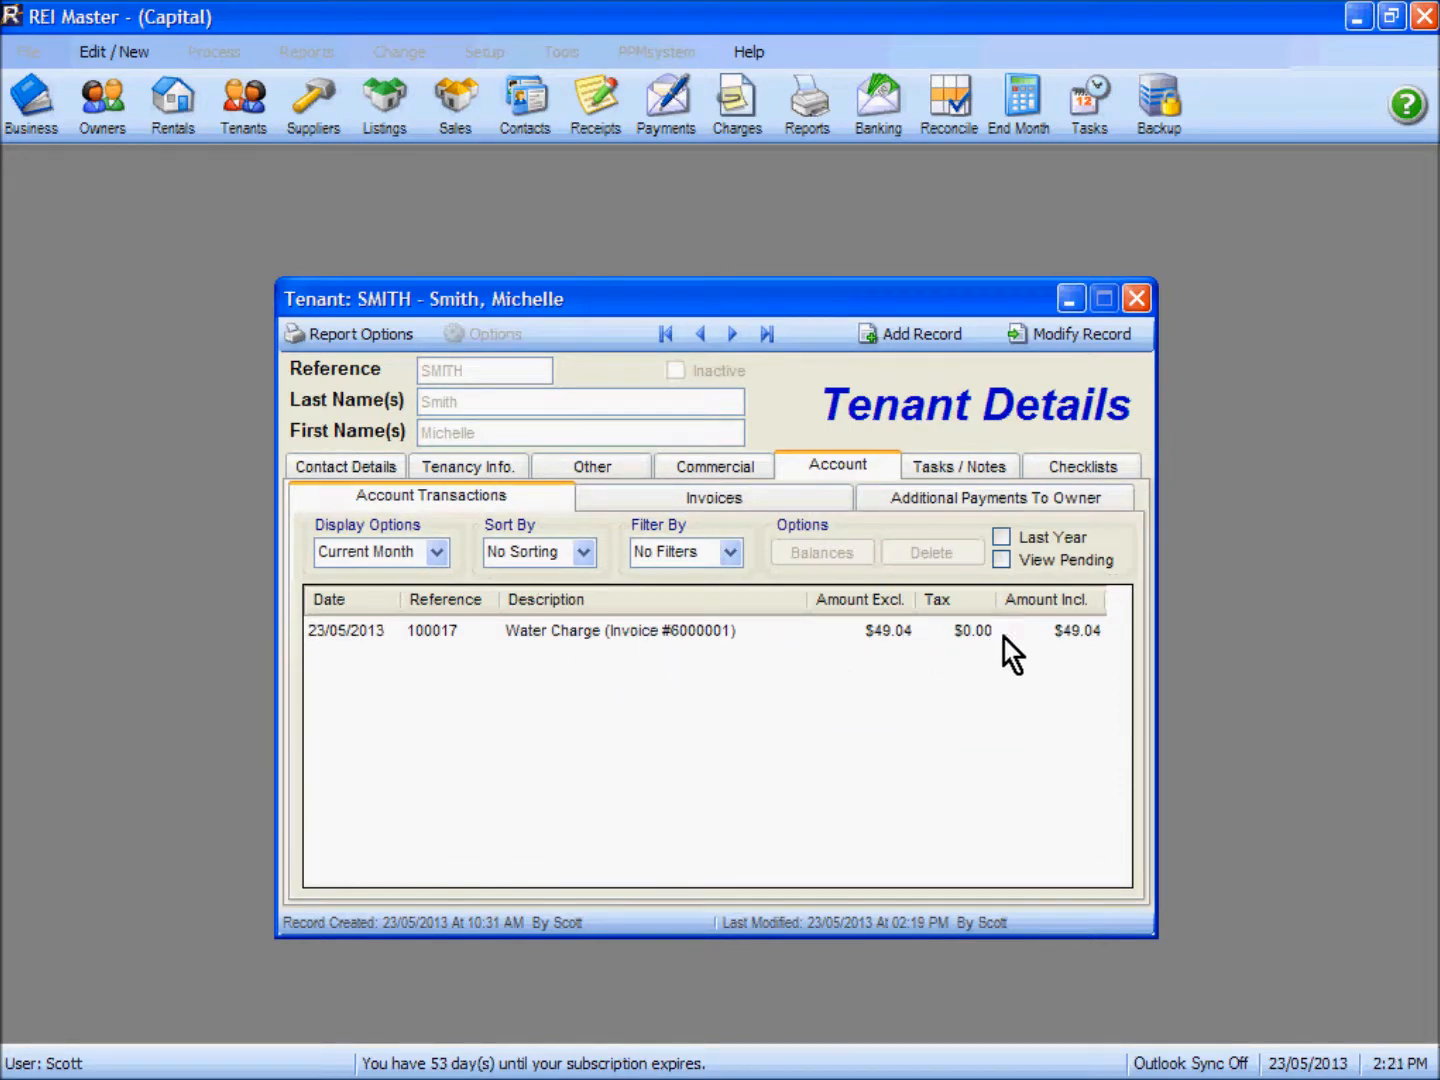
Step: Show the water meter calculator in the tenant's utilities information and select the recorded reading line
click(507, 469)
click(914, 500)
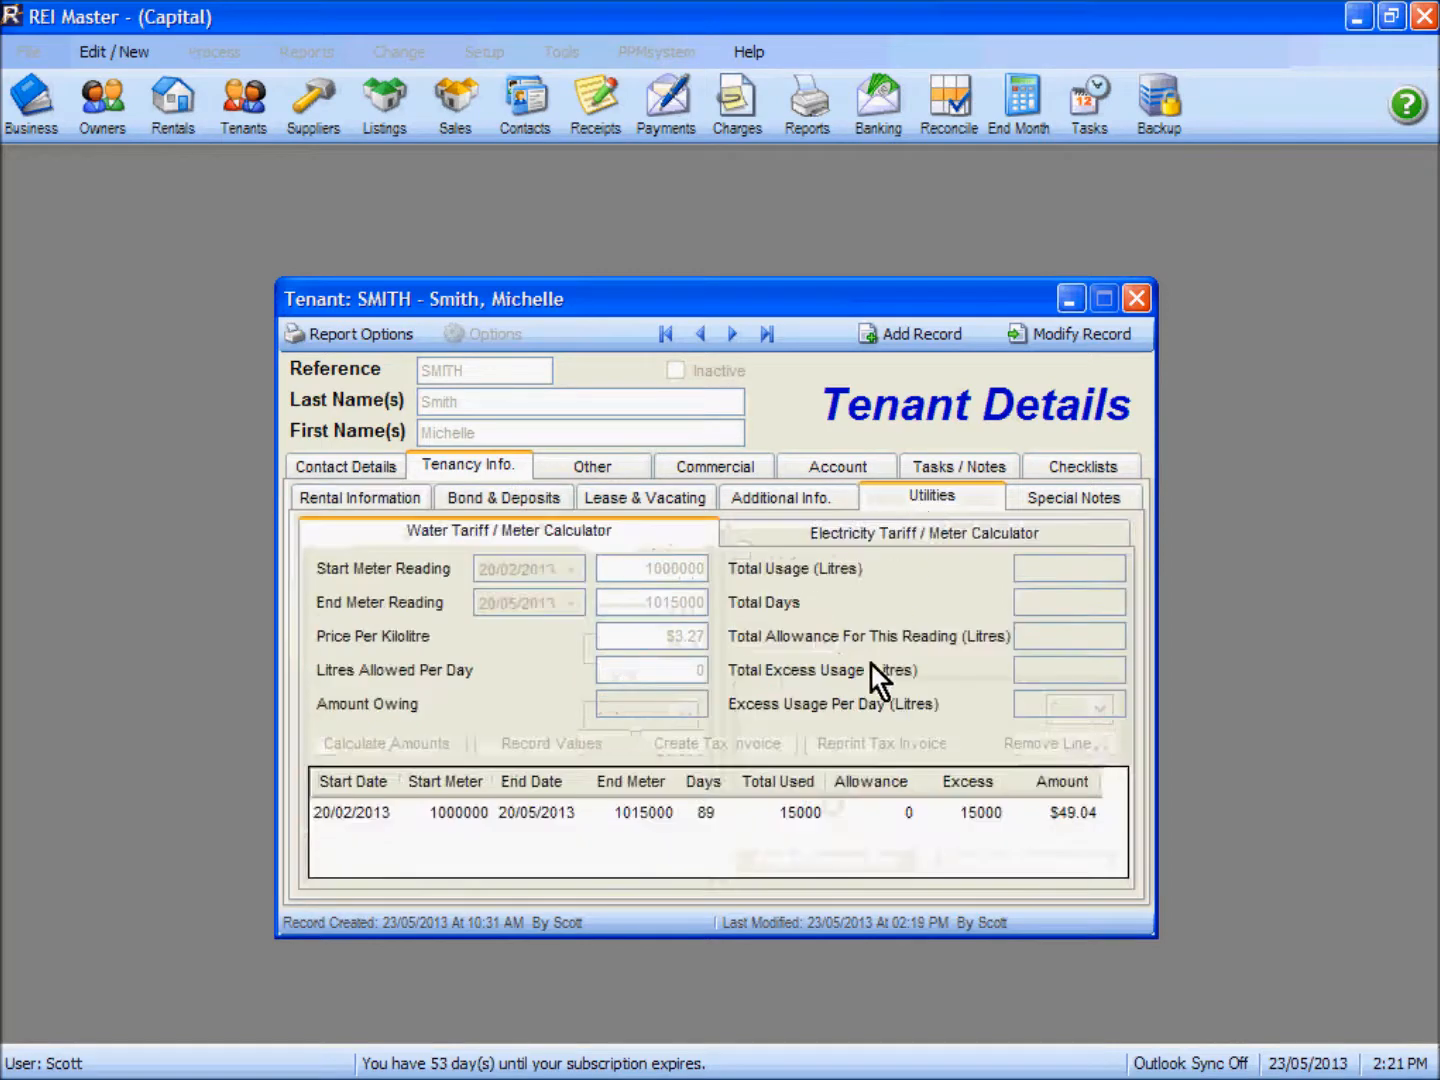
click(694, 826)
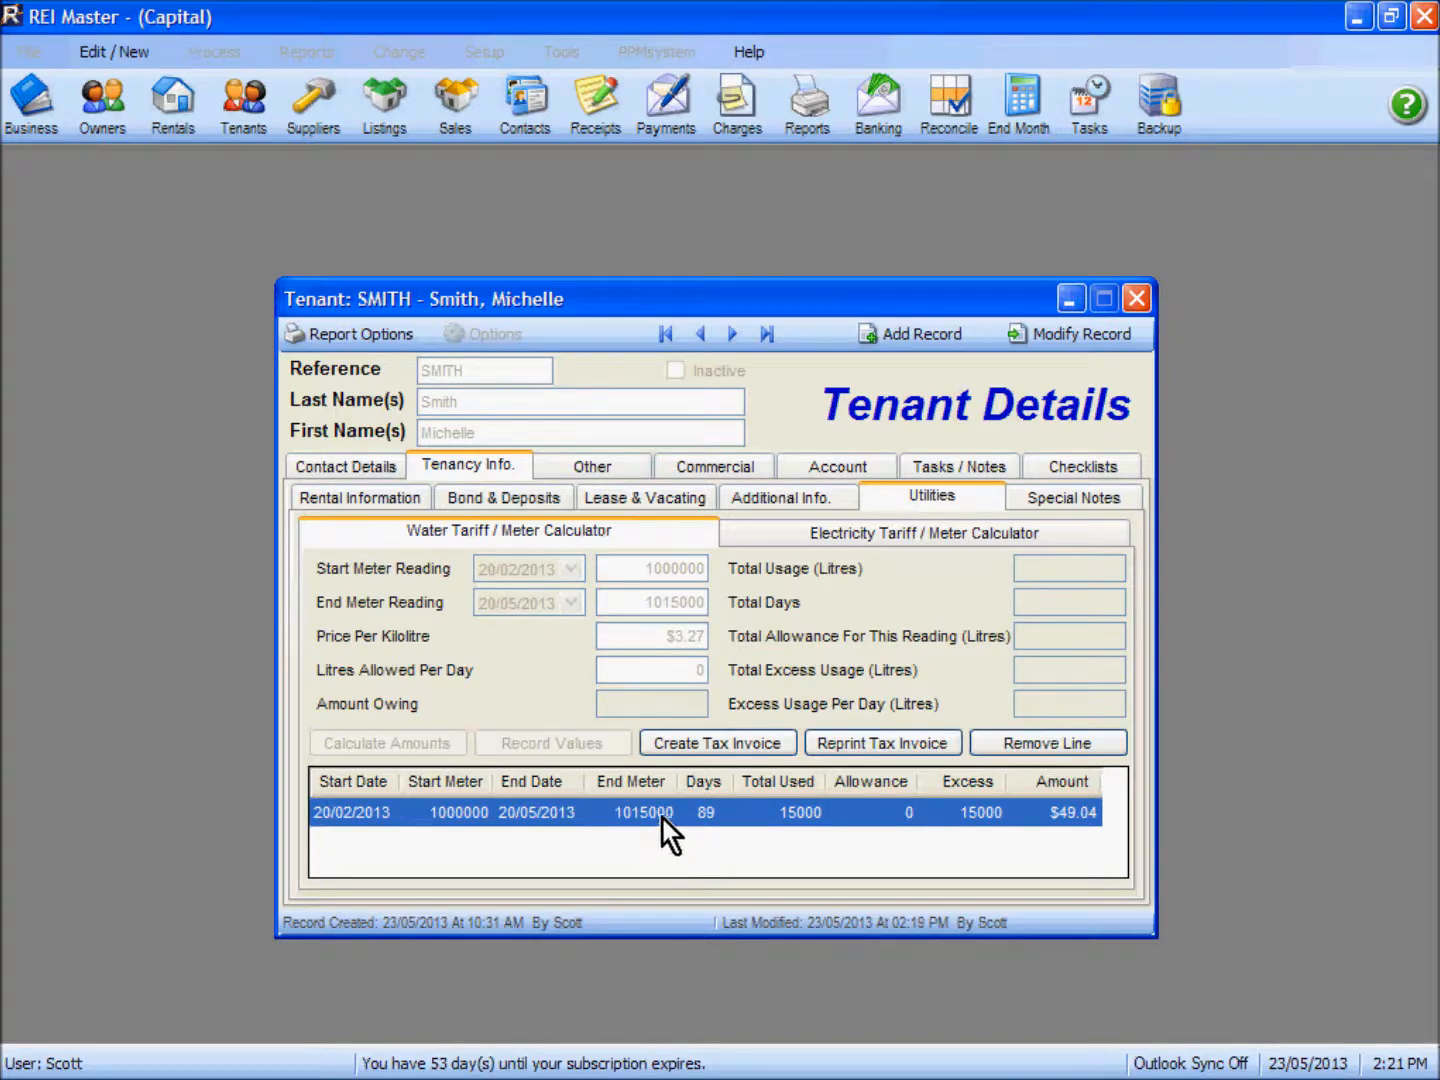
Step: Open the tenant record for modification and save it without edits, and view the Electricity Tariff / Meter Calculator
click(1078, 340)
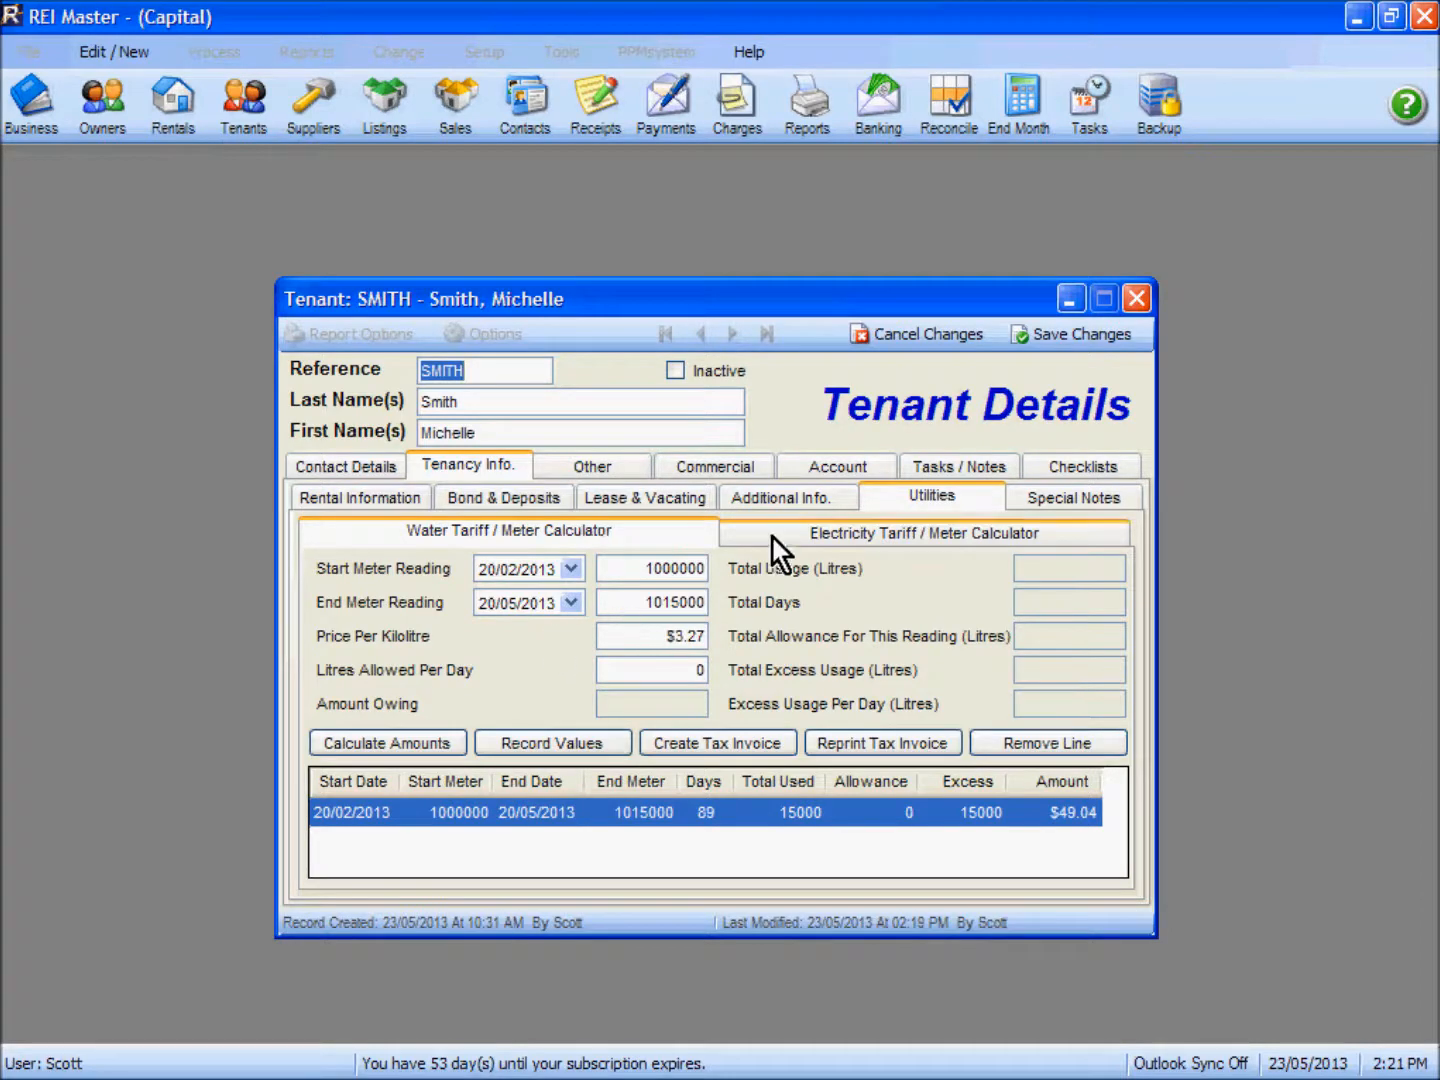
click(1067, 335)
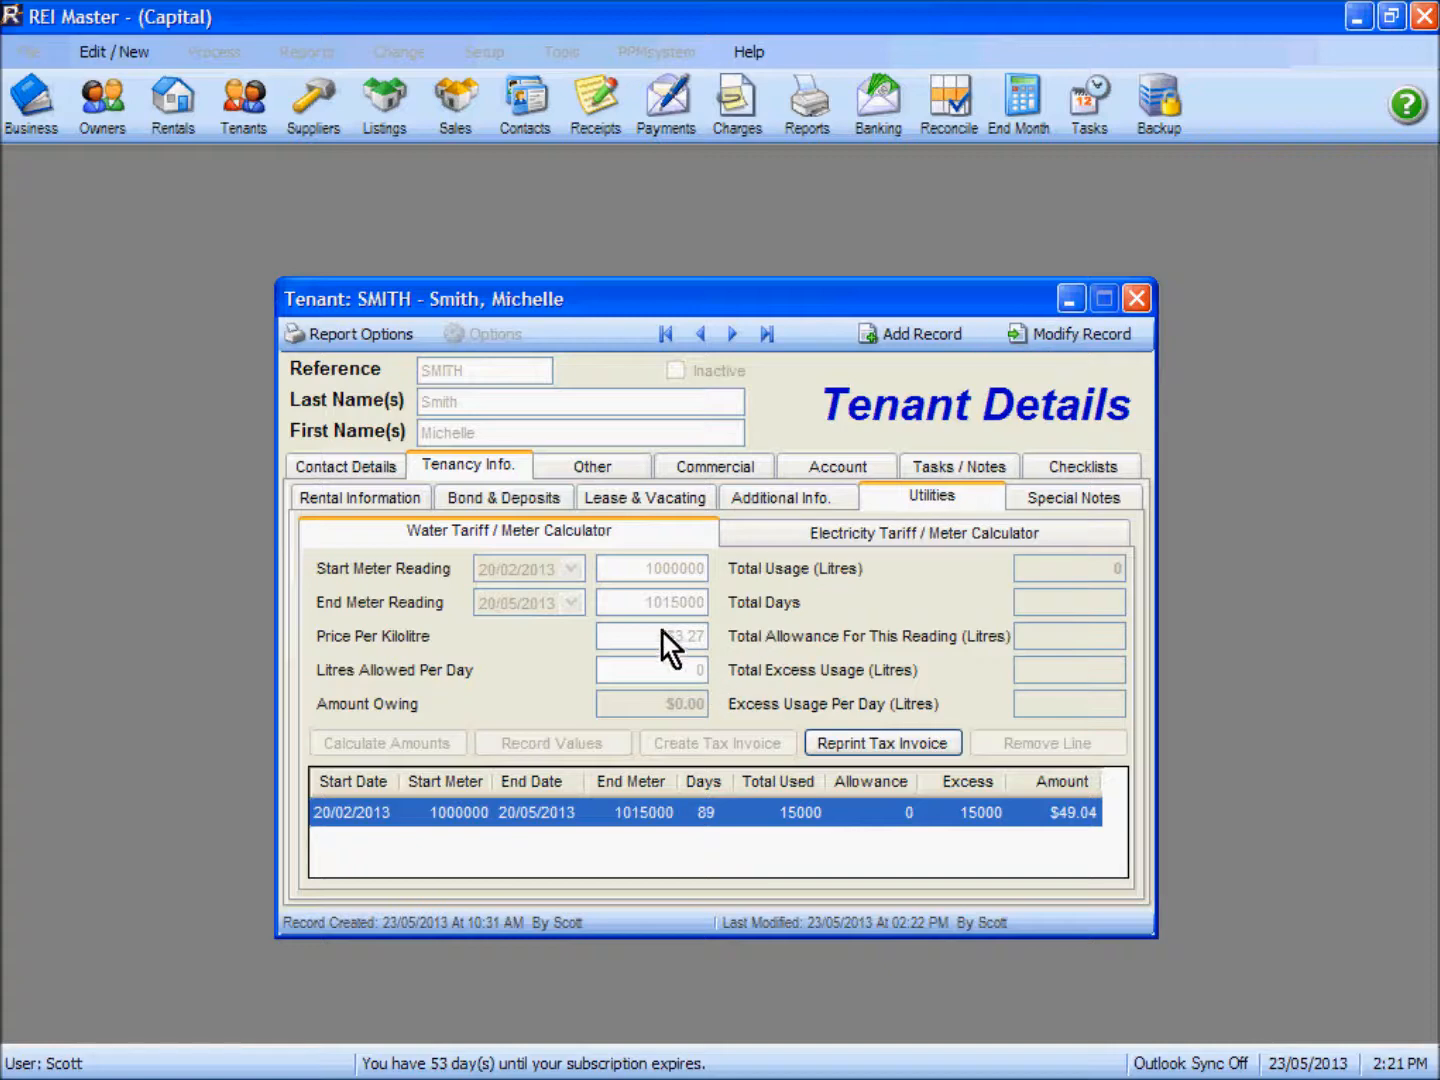
click(900, 532)
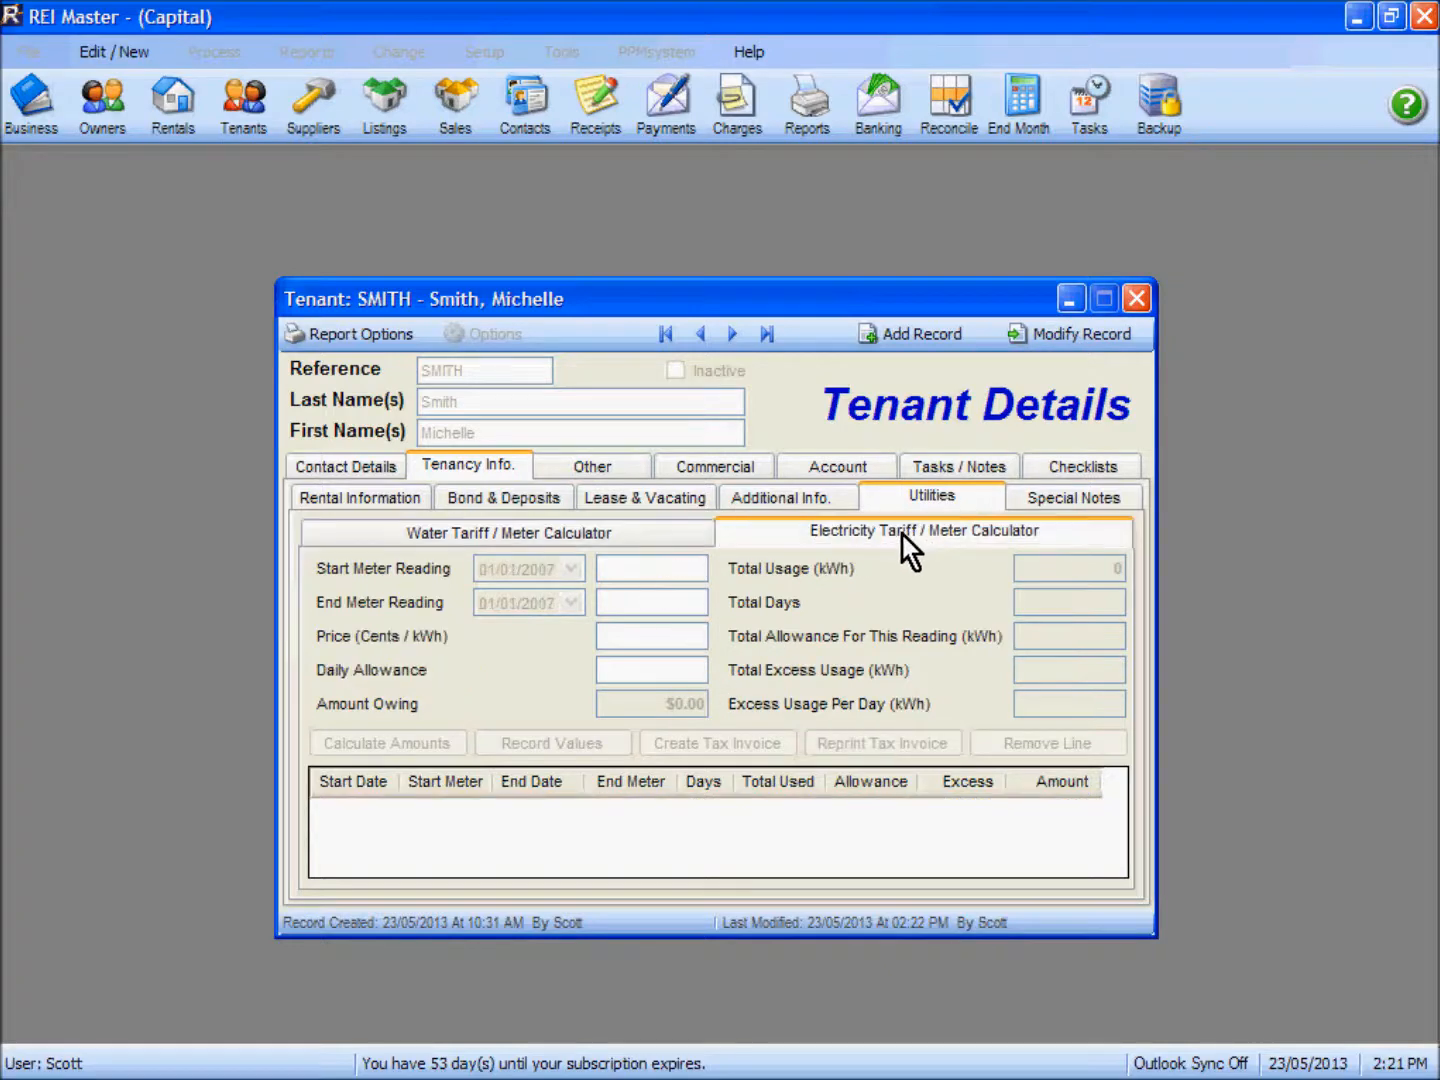